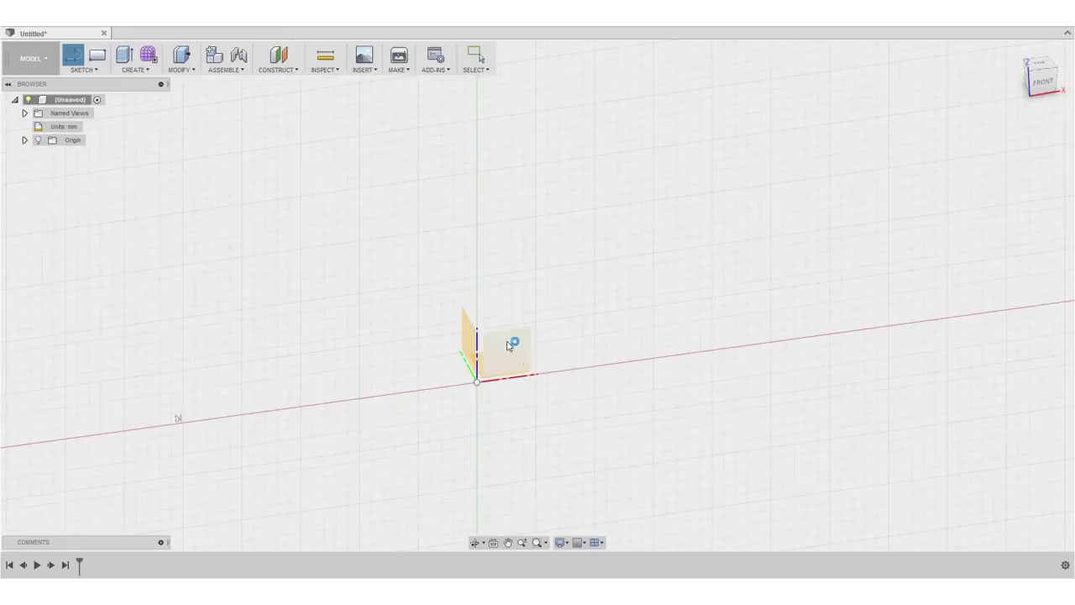
Step: Start a sketch on the front origin plane and draw a 16 mm vertical line
left_click(508, 344)
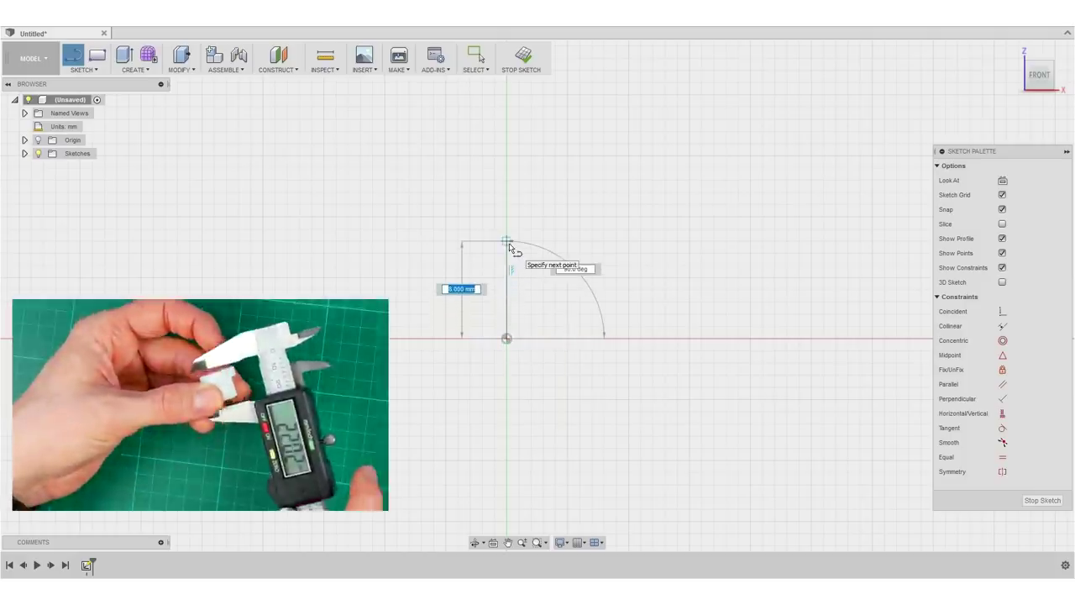
type("1")
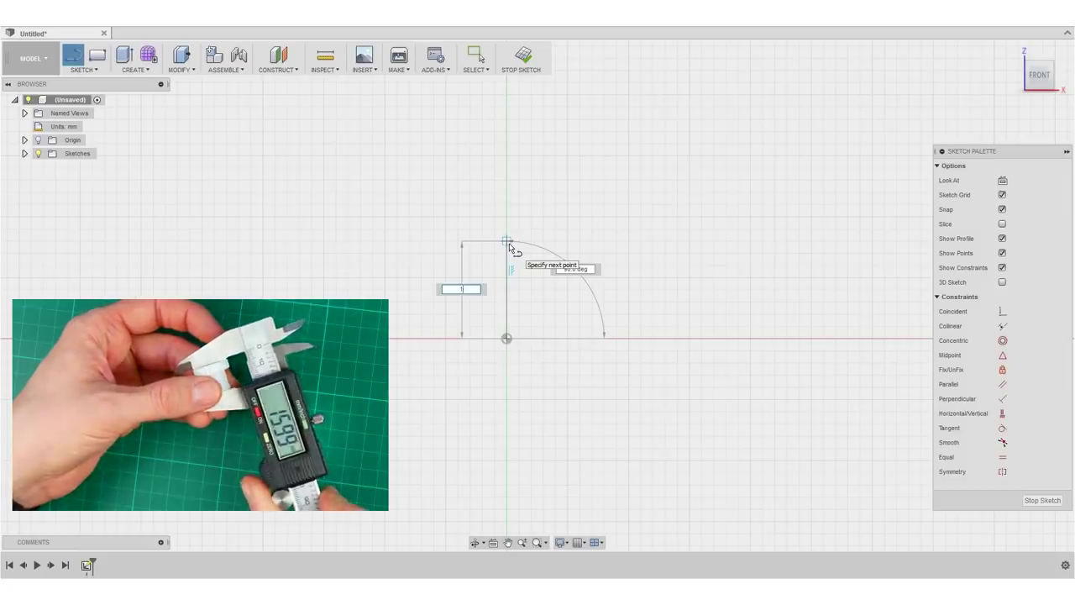
type("6")
key("Return")
key("Escape")
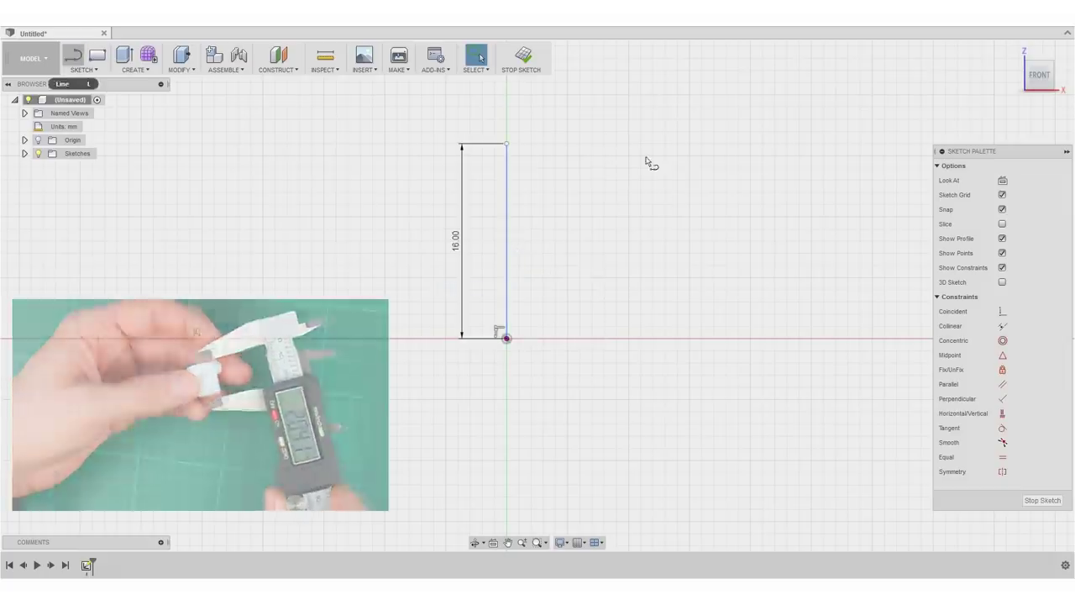
Step: Draw the top, drop and 5 mm step lines, closing the L profile at the origin
key("l")
left_click(506, 144)
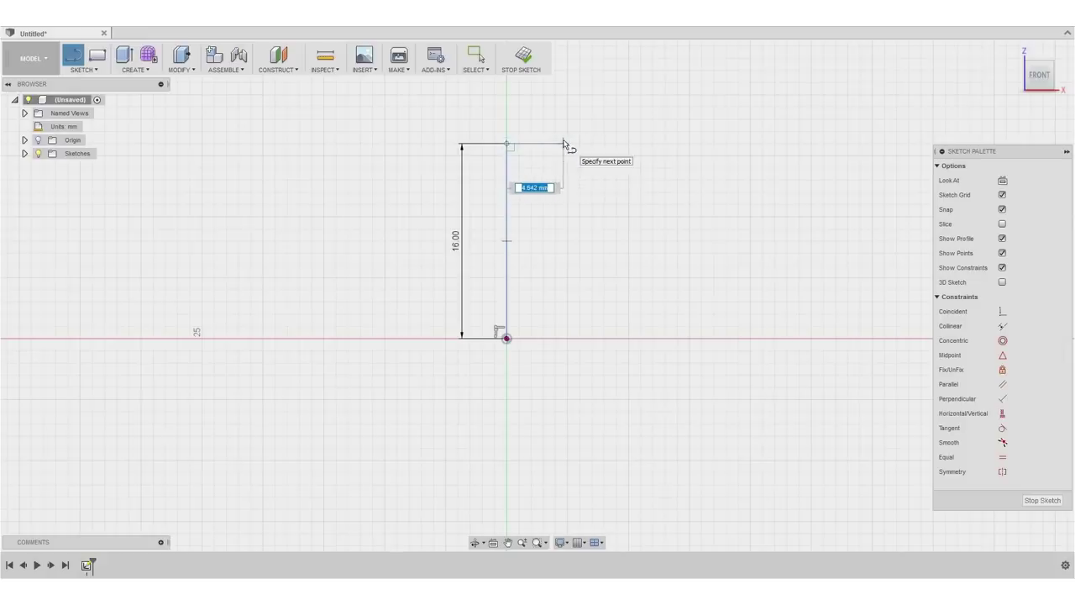
left_click(563, 143)
left_click(563, 278)
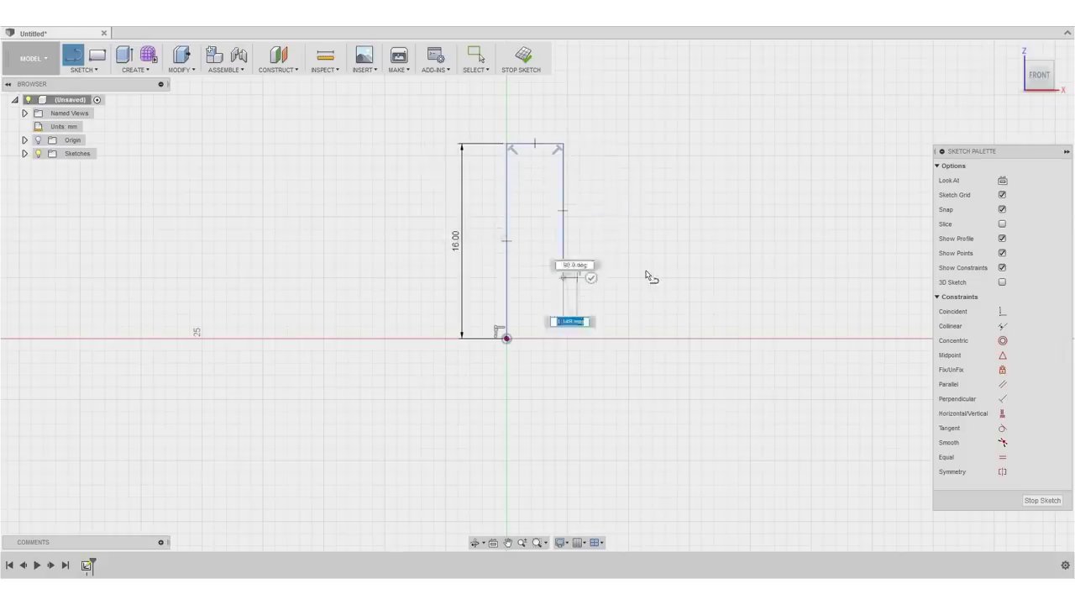
left_click(635, 277)
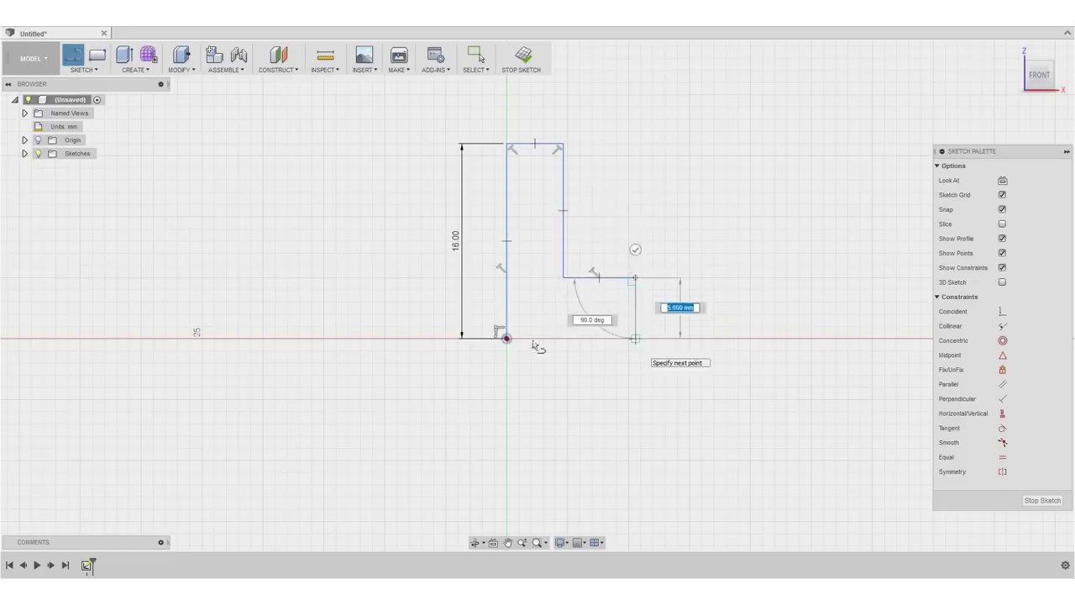
key("Return")
left_click(507, 338)
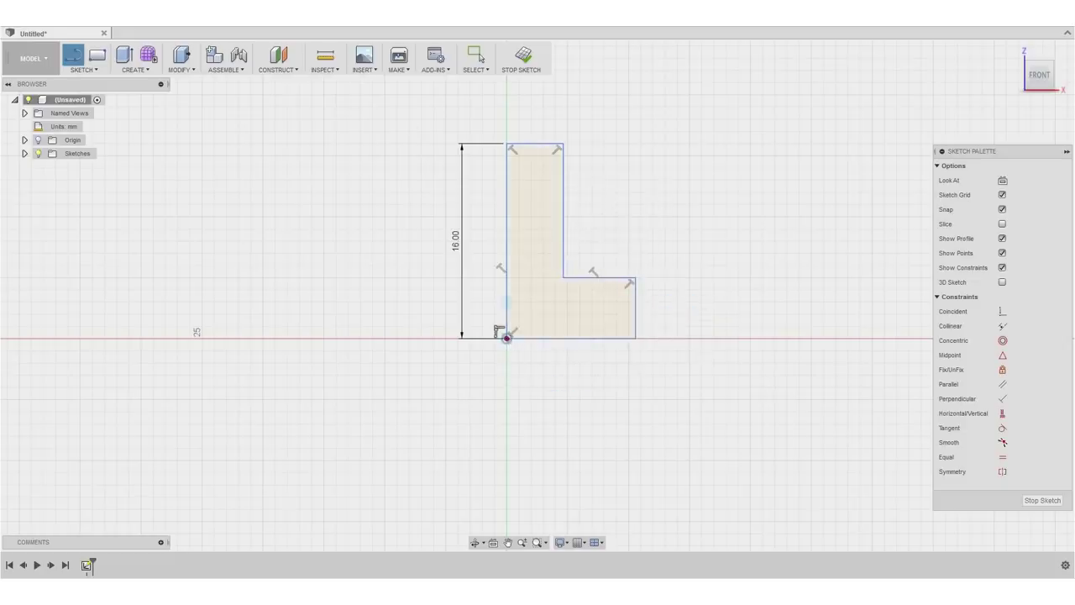
Step: Dimension the step height between the bottom and step edges as 5.00 mm
left_click(95, 69)
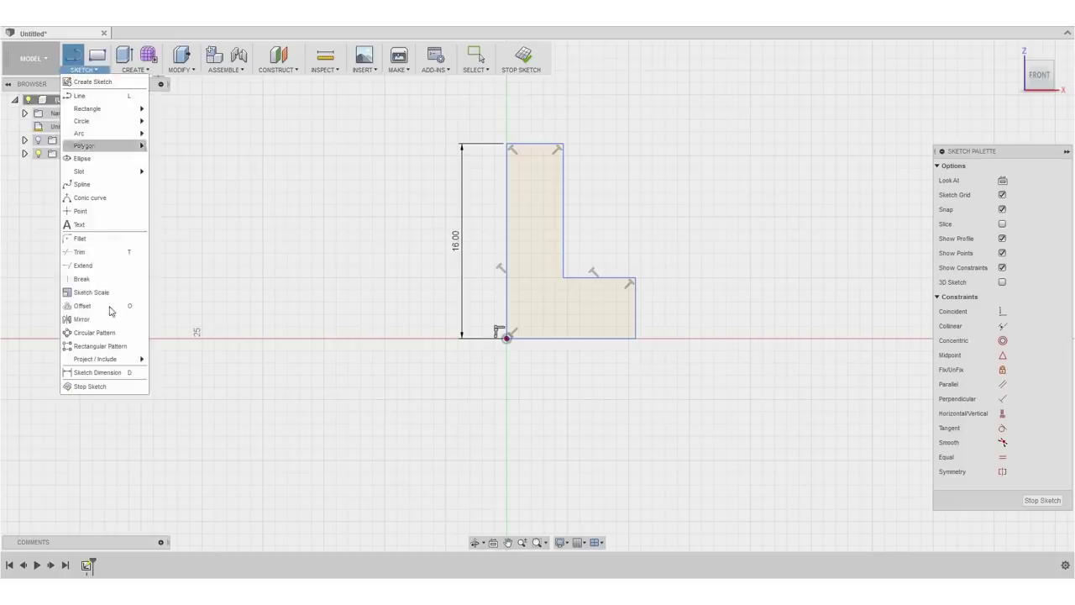
left_click(113, 378)
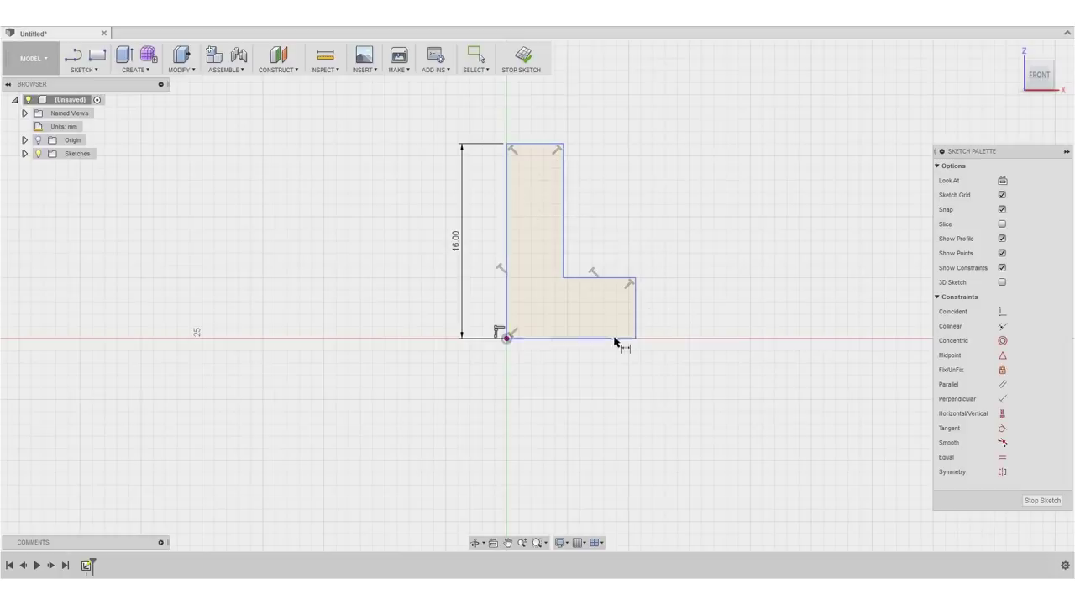
key("Escape")
left_click(599, 278)
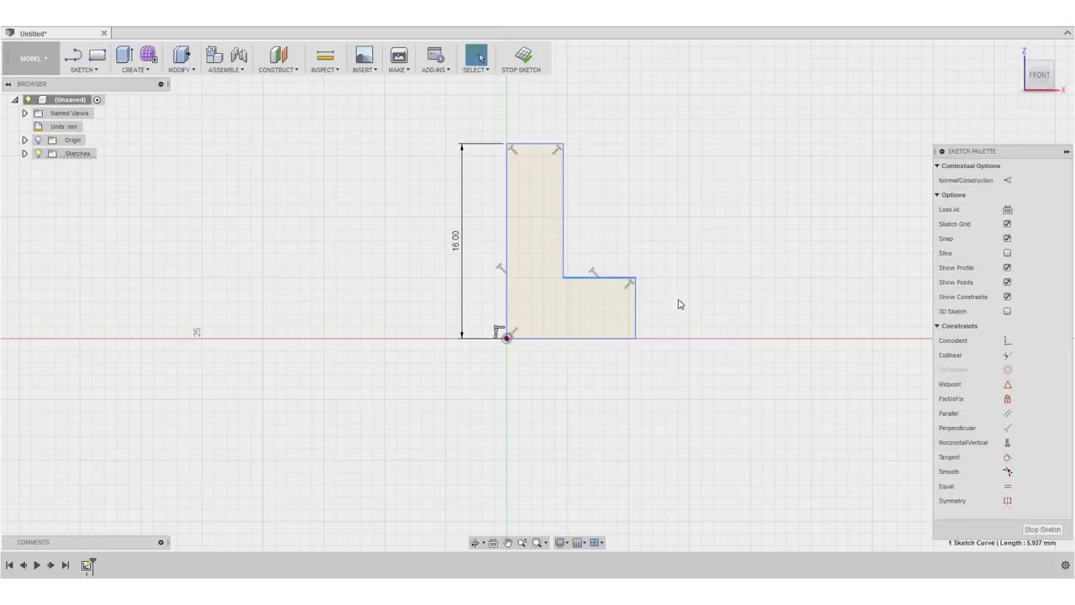
key("Escape")
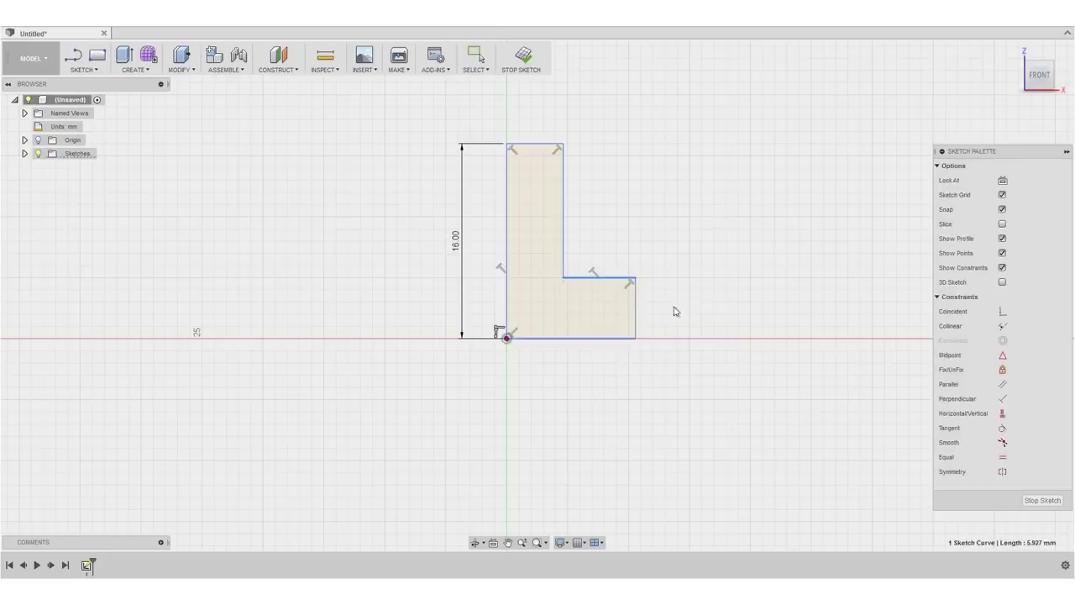
key("Escape")
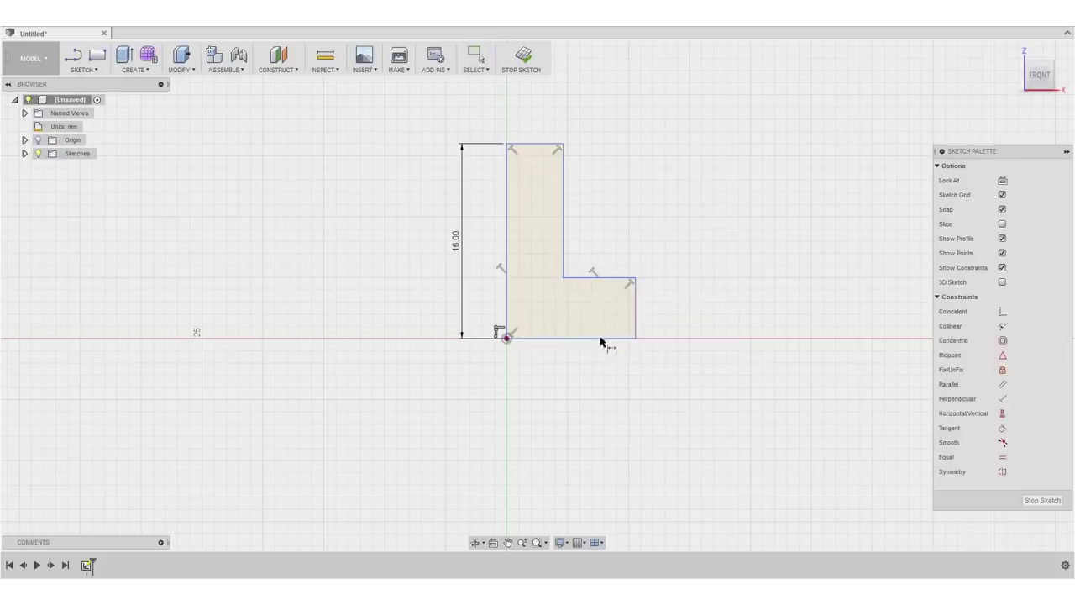
left_click(602, 340)
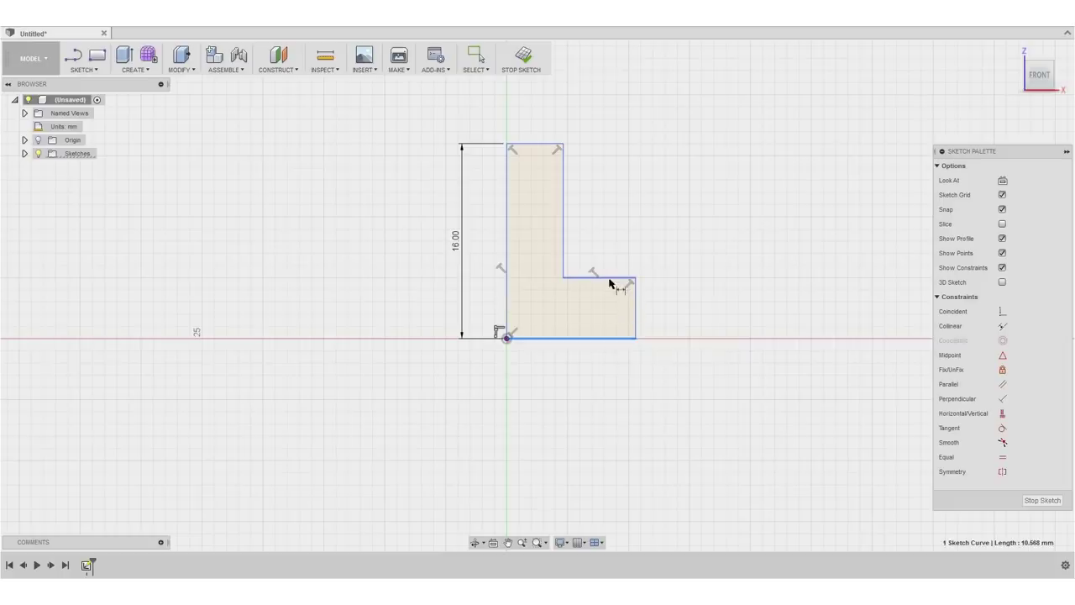
left_click(632, 279)
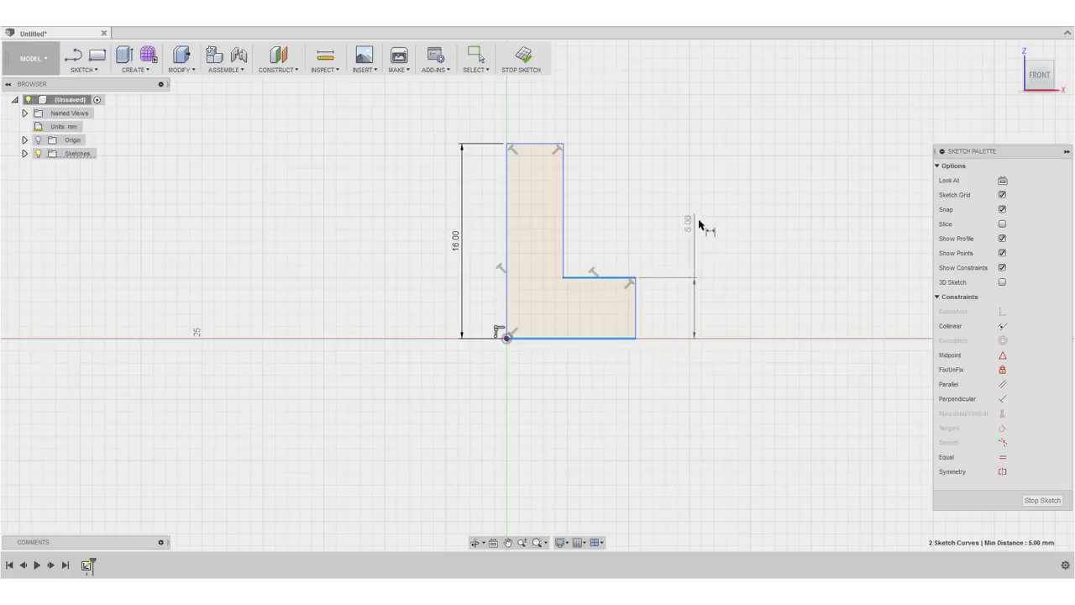
left_click(699, 220)
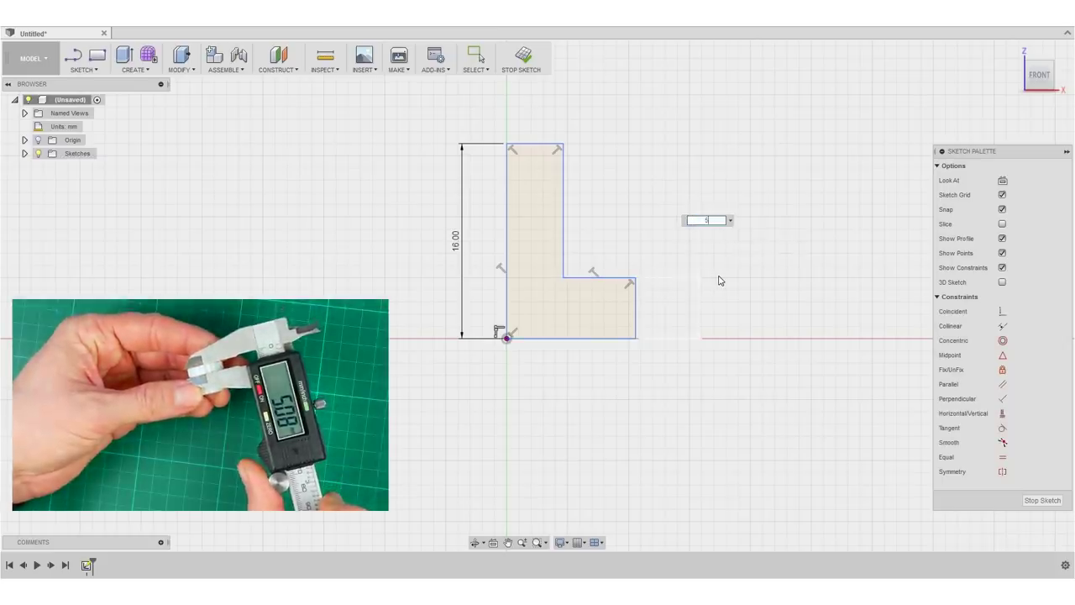
key("Return")
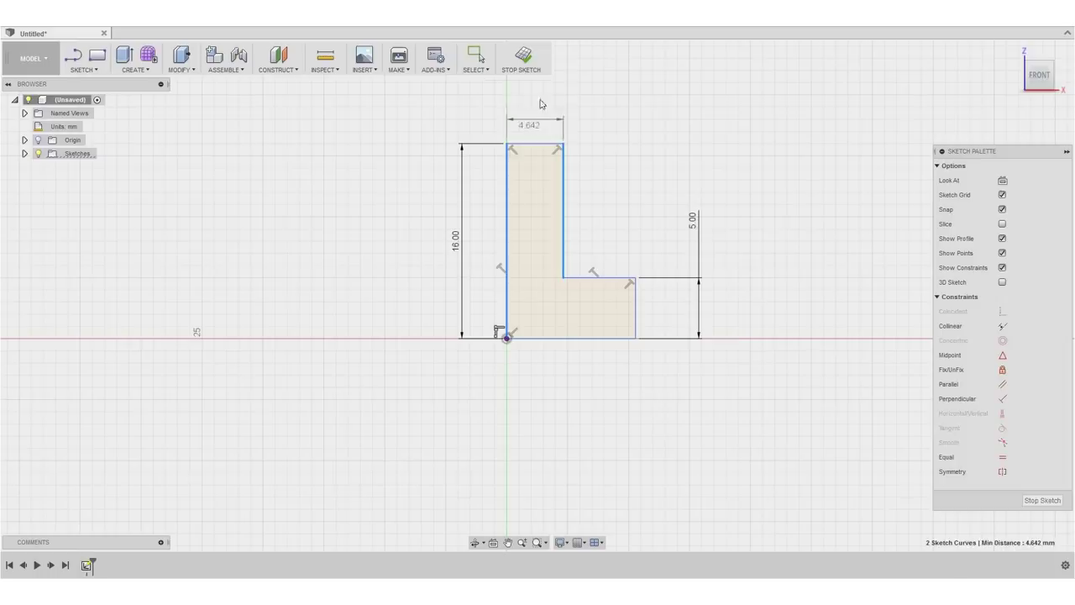
Step: Add diameter dimensions of 9.7 mm for the upper part and 15.9 mm for the base
right_click(524, 120)
left_click(528, 168)
left_click(516, 100)
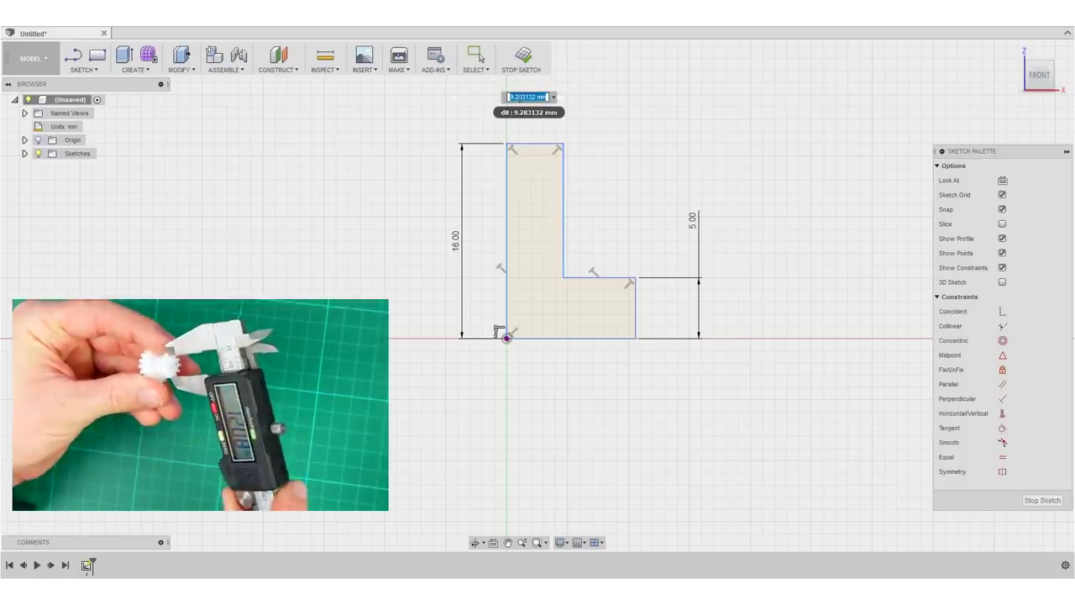
type("9.7")
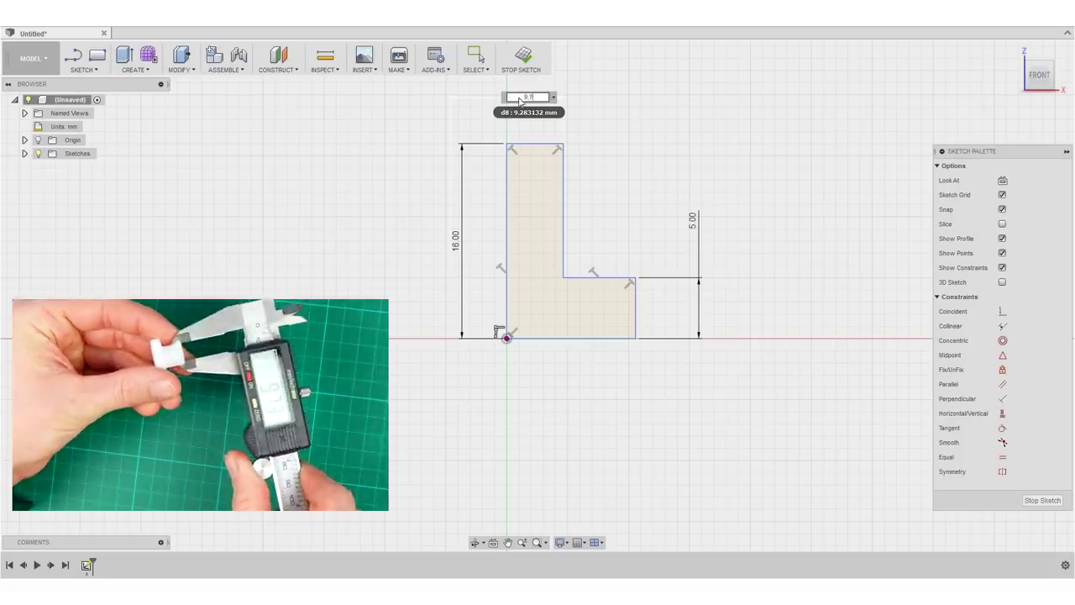
key("Return")
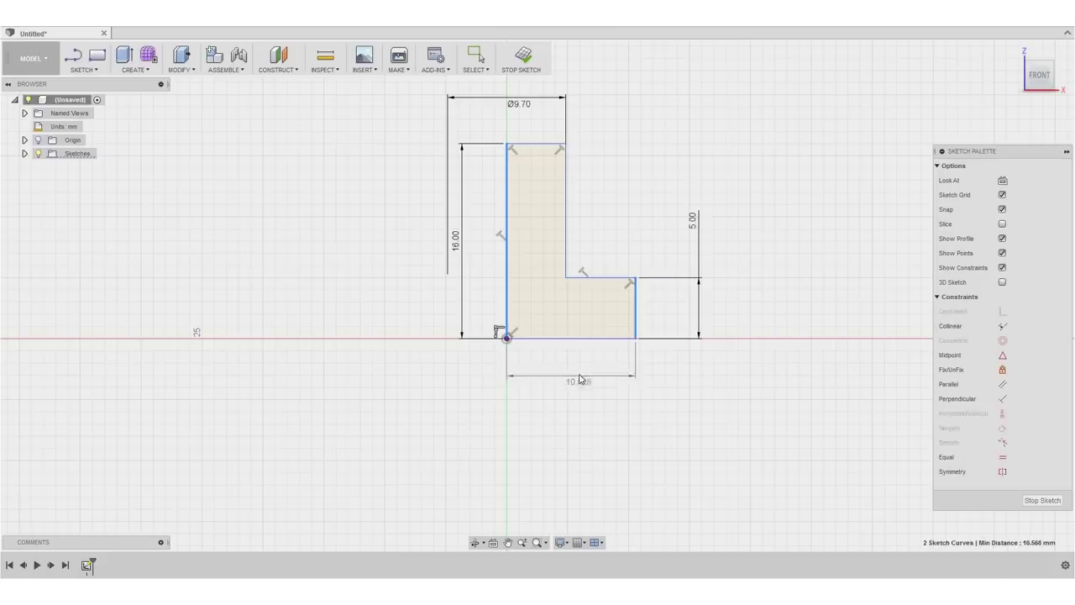
right_click(578, 387)
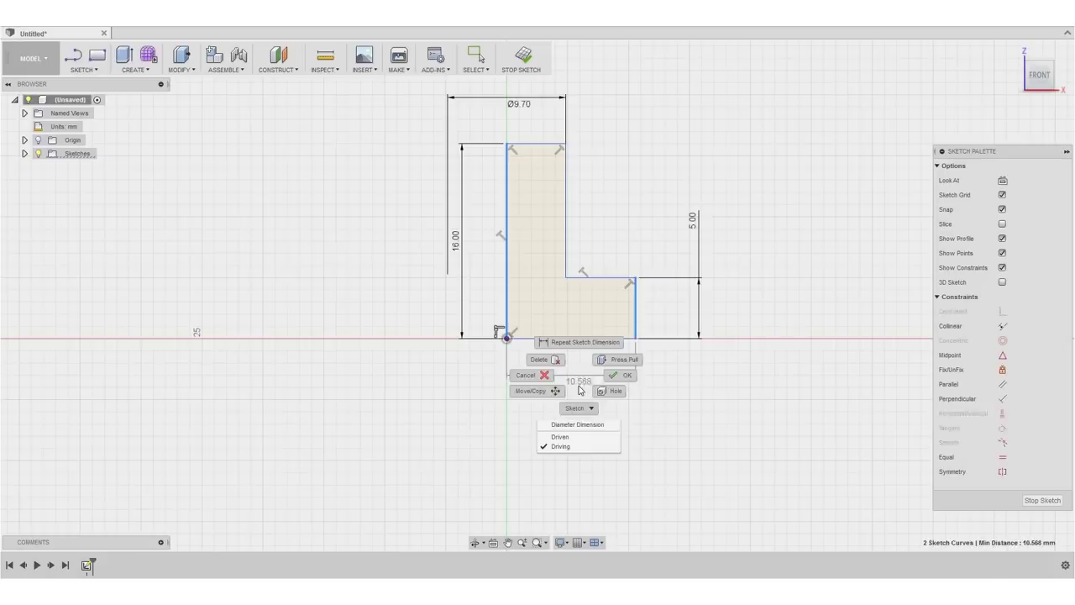
left_click(598, 428)
left_click(553, 395)
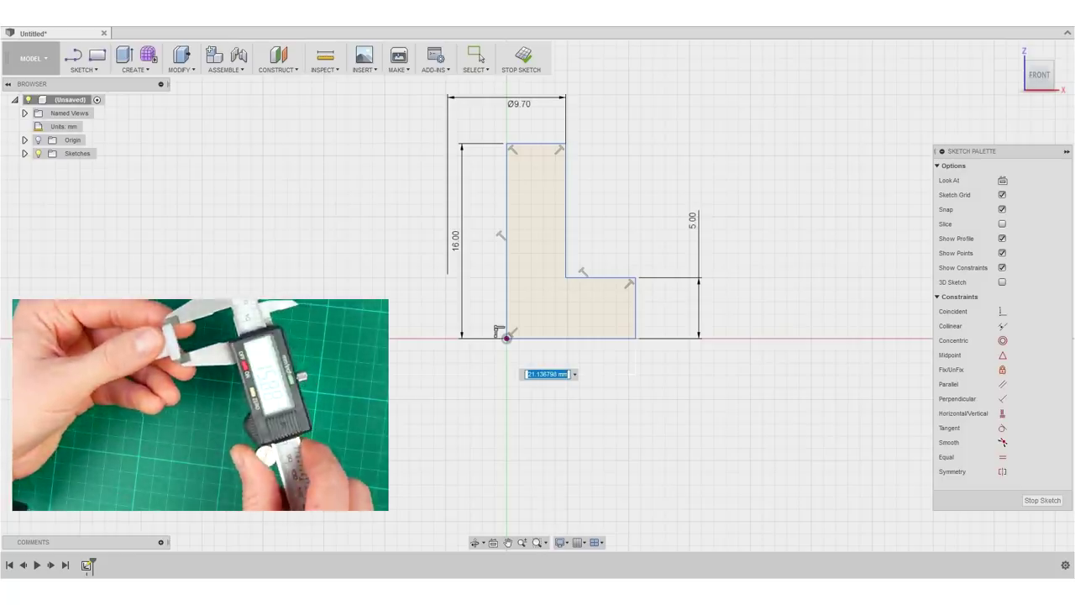
type("15")
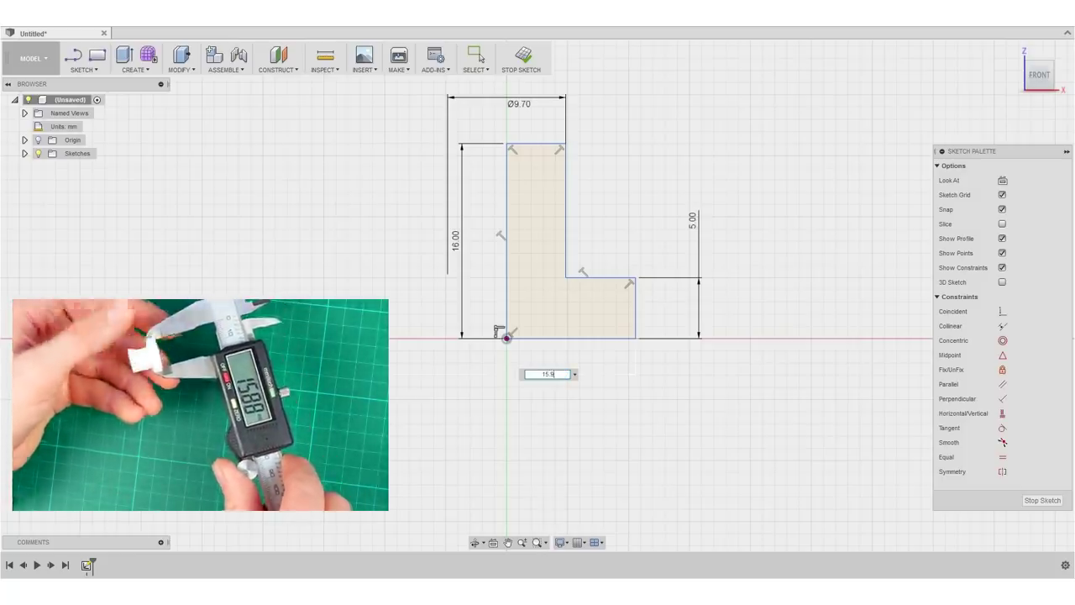
type(".9")
key("Return")
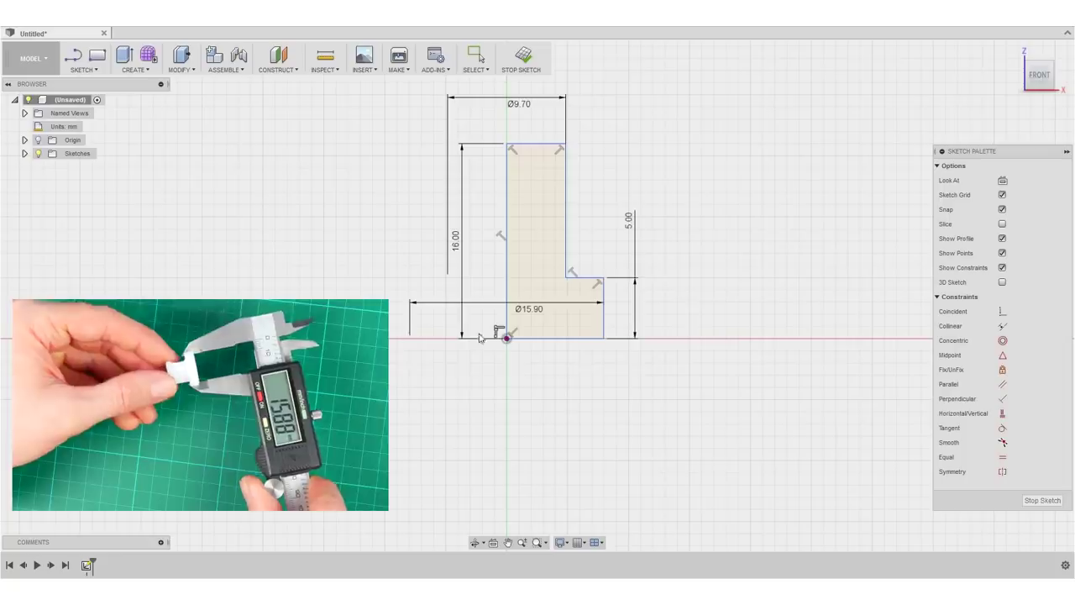
Step: Finish the sketch and revolve the L profile 360° about its left edge into a solid
left_click(524, 56)
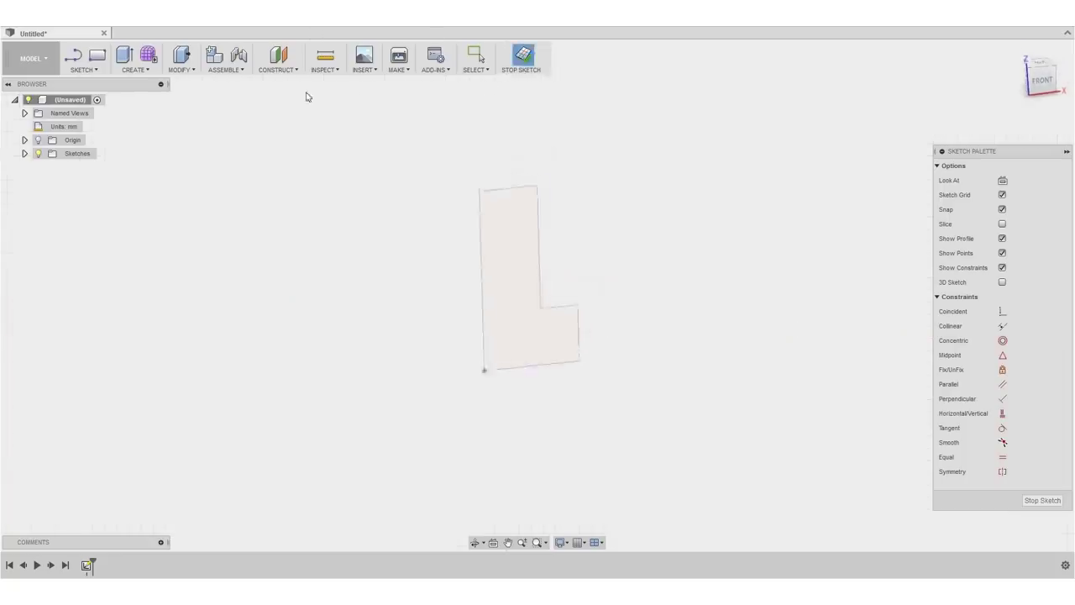
left_click(136, 68)
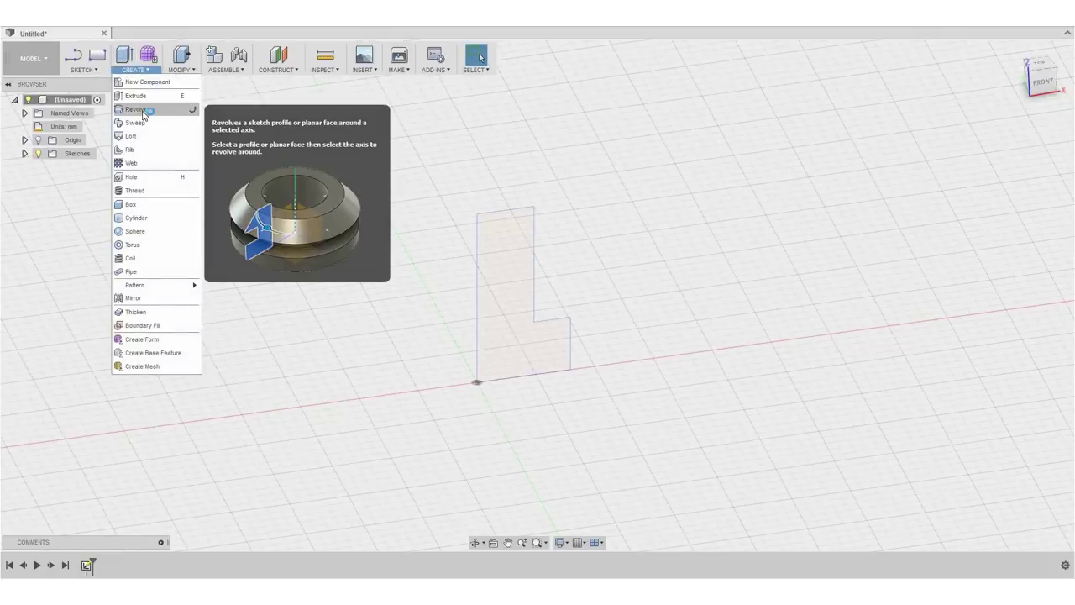
left_click(160, 114)
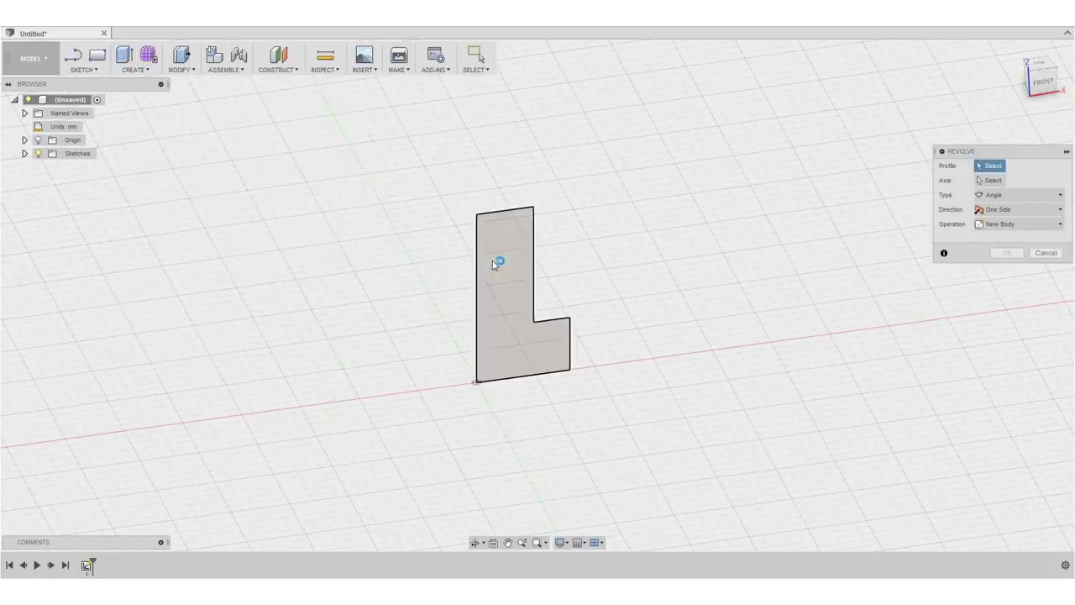
left_click(493, 264)
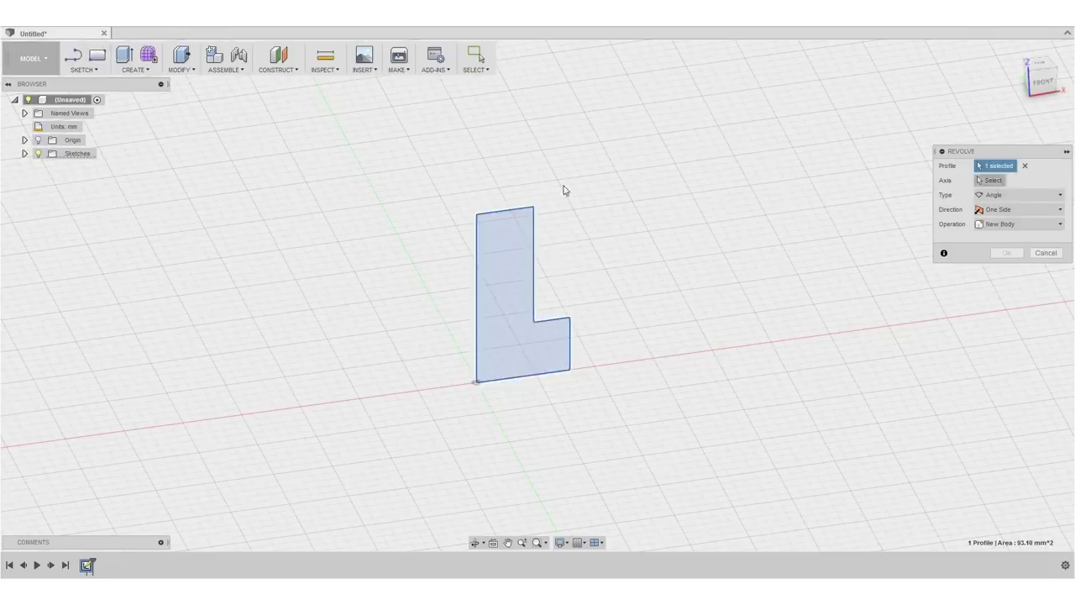
left_click(478, 272)
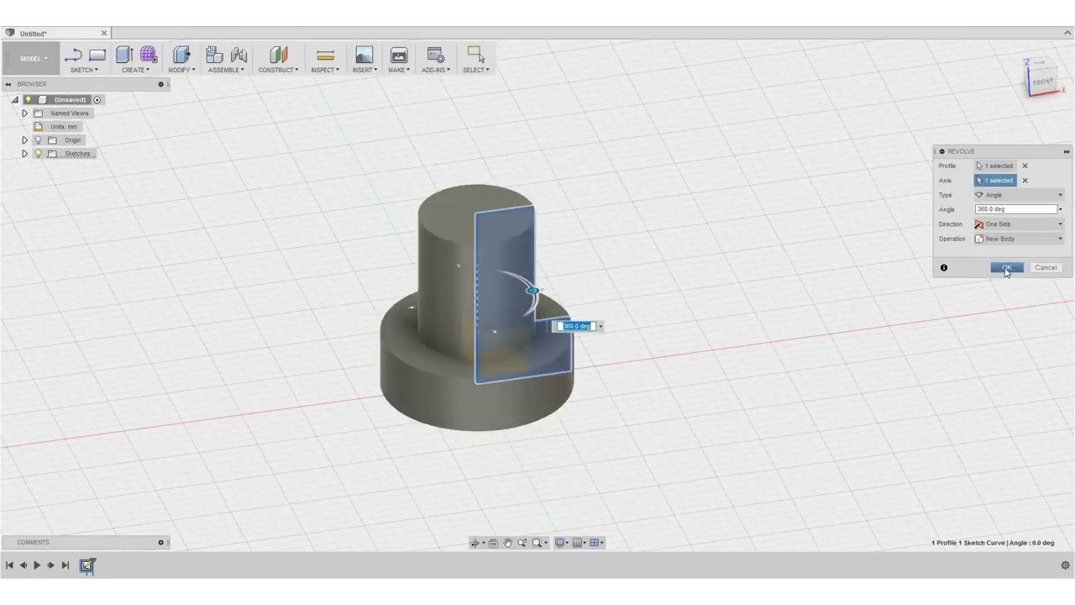
left_click(1006, 268)
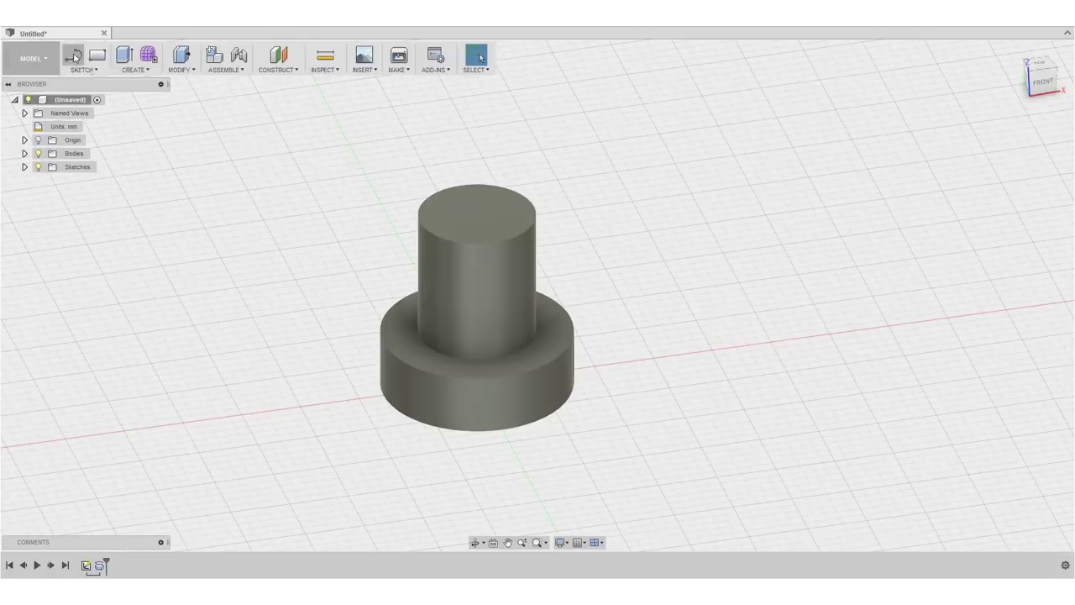
Step: On a new front-plane sketch, draw a centre line and stepped hole outline from base to top
left_click(73, 55)
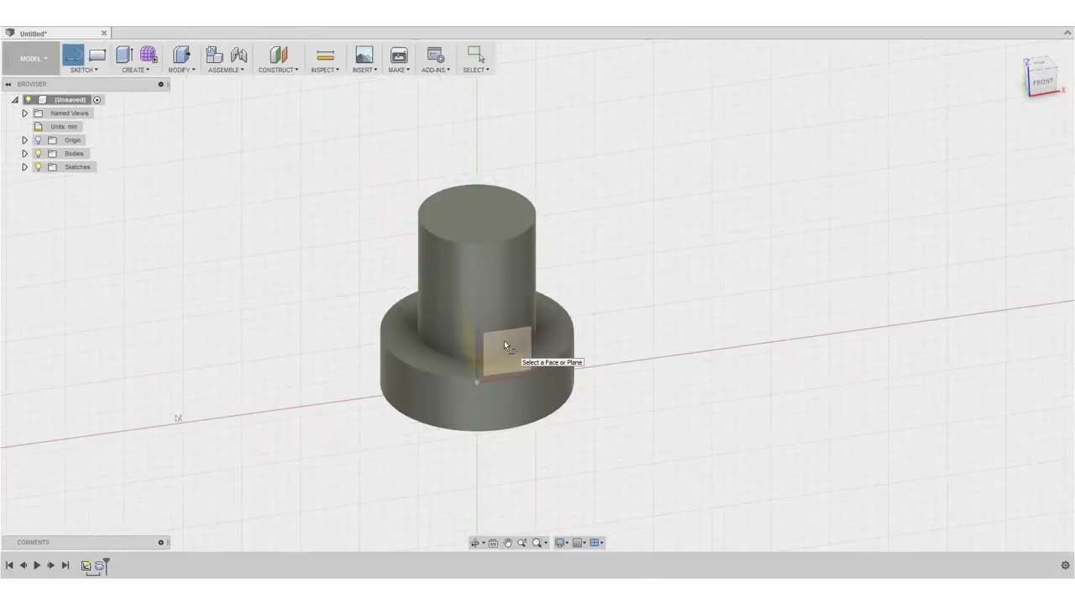
left_click(505, 342)
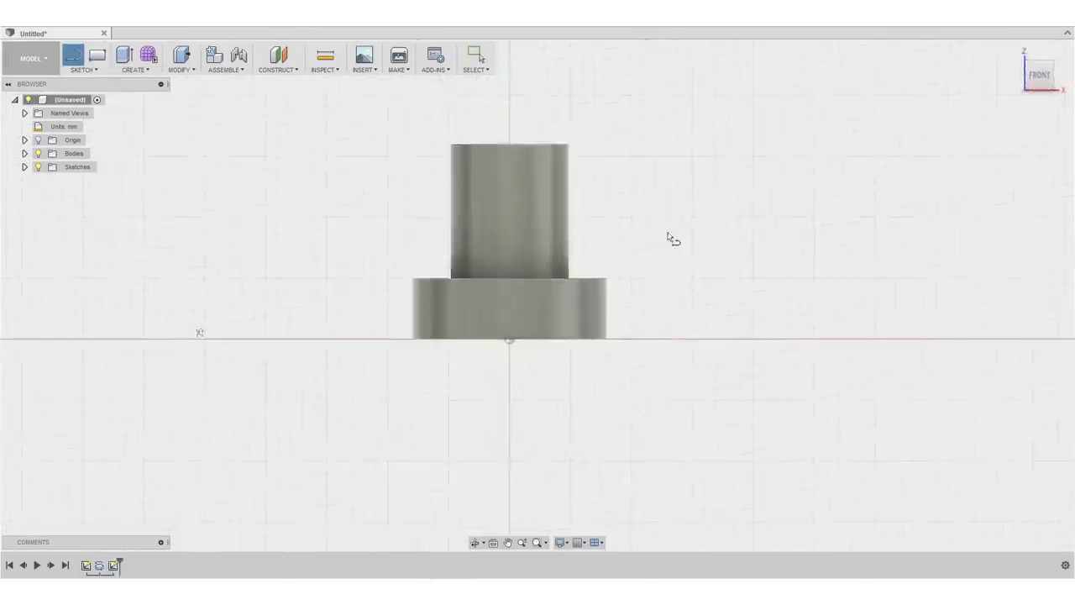
left_click(509, 339)
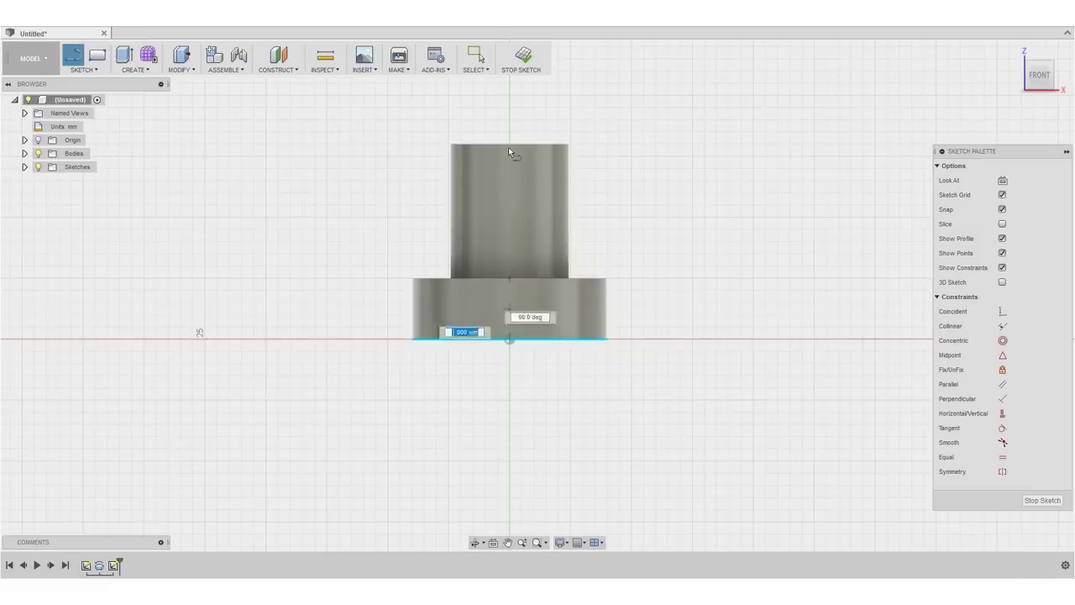
left_click(530, 150)
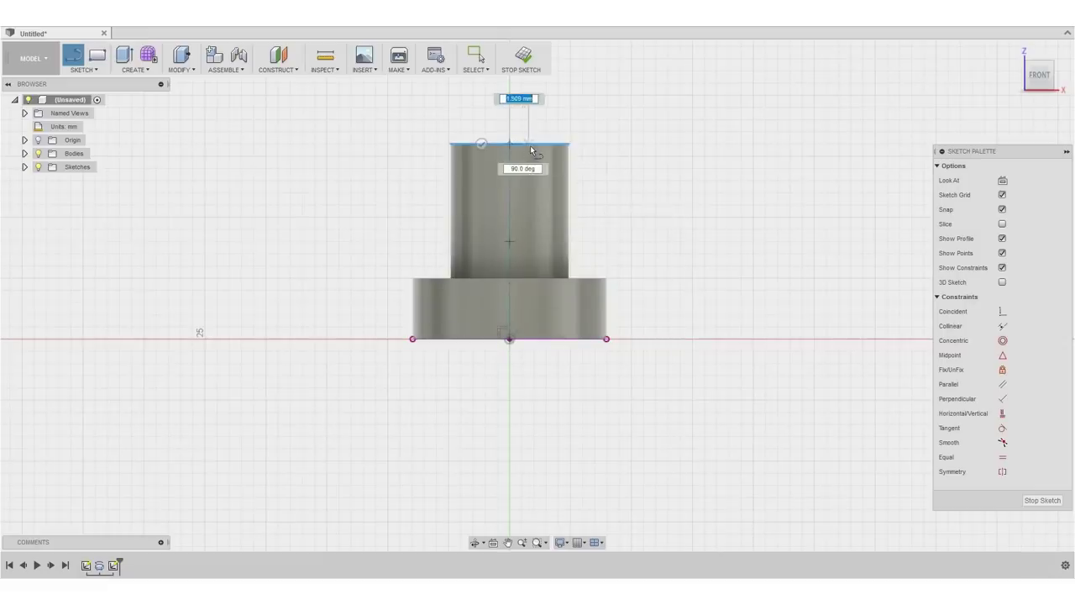
key("Escape")
left_click(552, 250)
left_click(552, 344)
key("Escape")
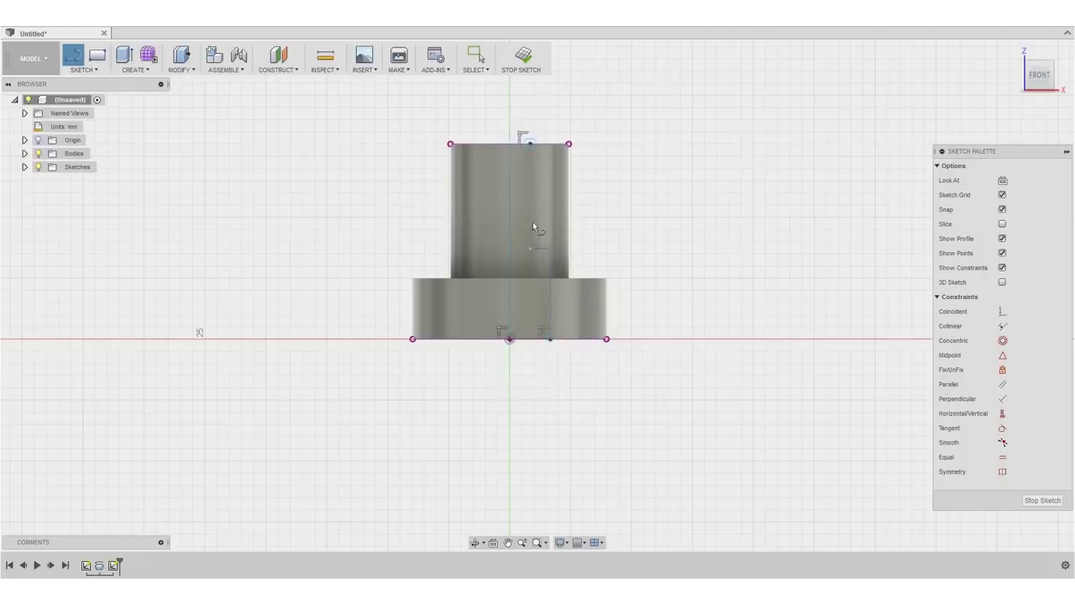
left_click(529, 248)
key("Escape")
key("Escape")
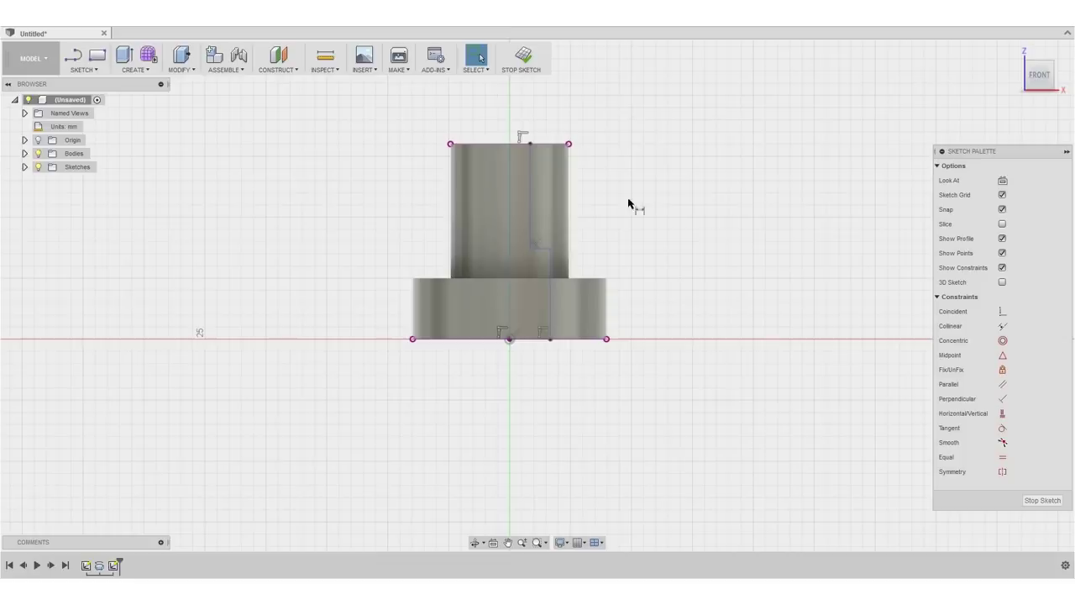
Step: Dimension the top of the hole outline as a 3.00 mm diameter
left_click(530, 178)
right_click(546, 101)
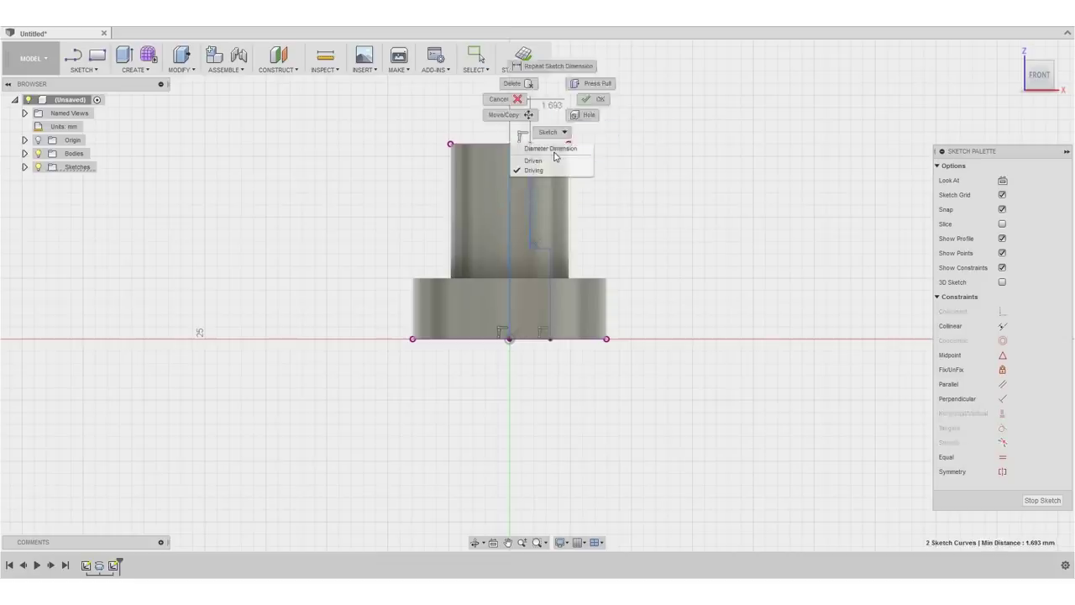
left_click(552, 132)
left_click(593, 116)
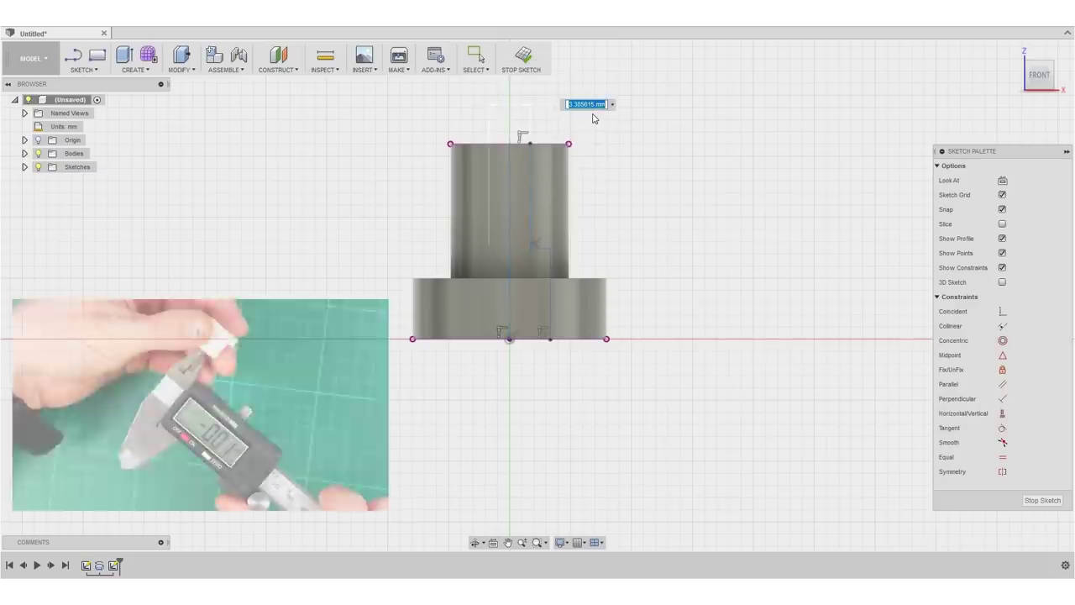
type("3")
key("Return")
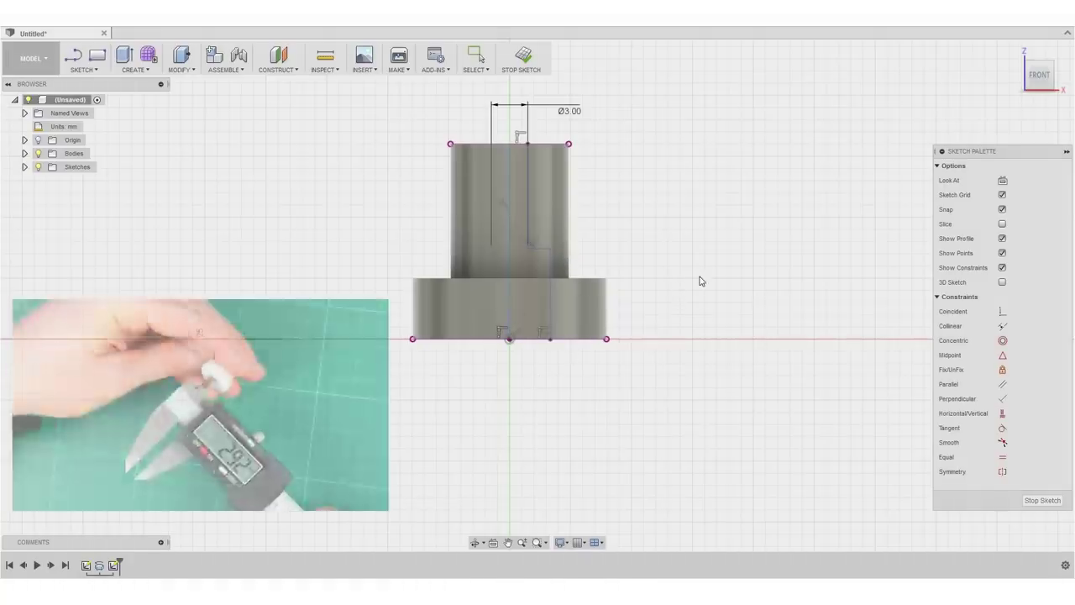
Step: Add a 5.40 mm diameter dimension across the base of the hole
left_click(510, 306)
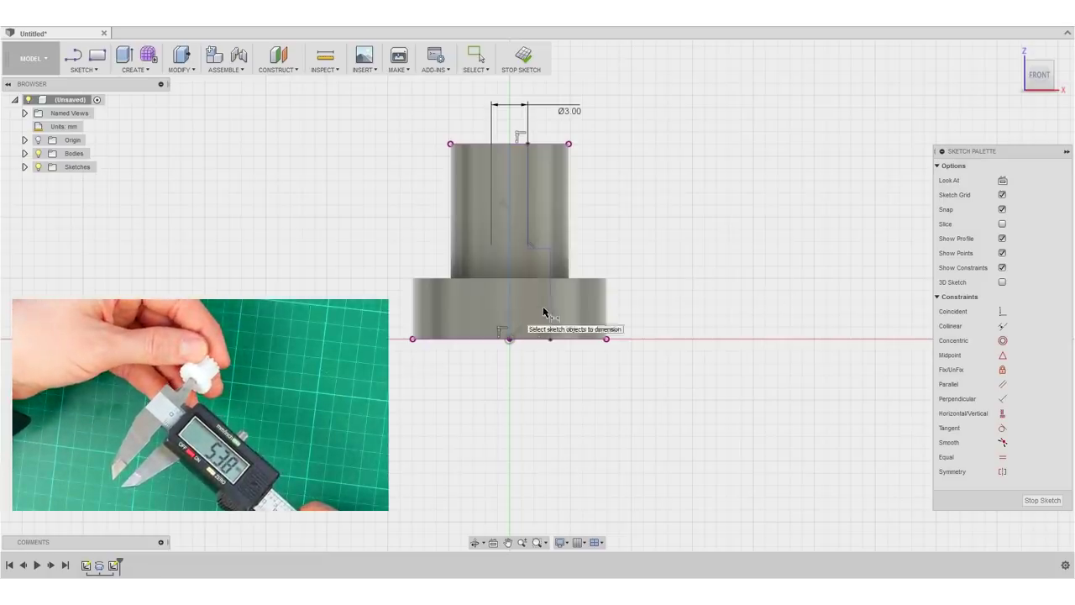
left_click(549, 306)
right_click(538, 403)
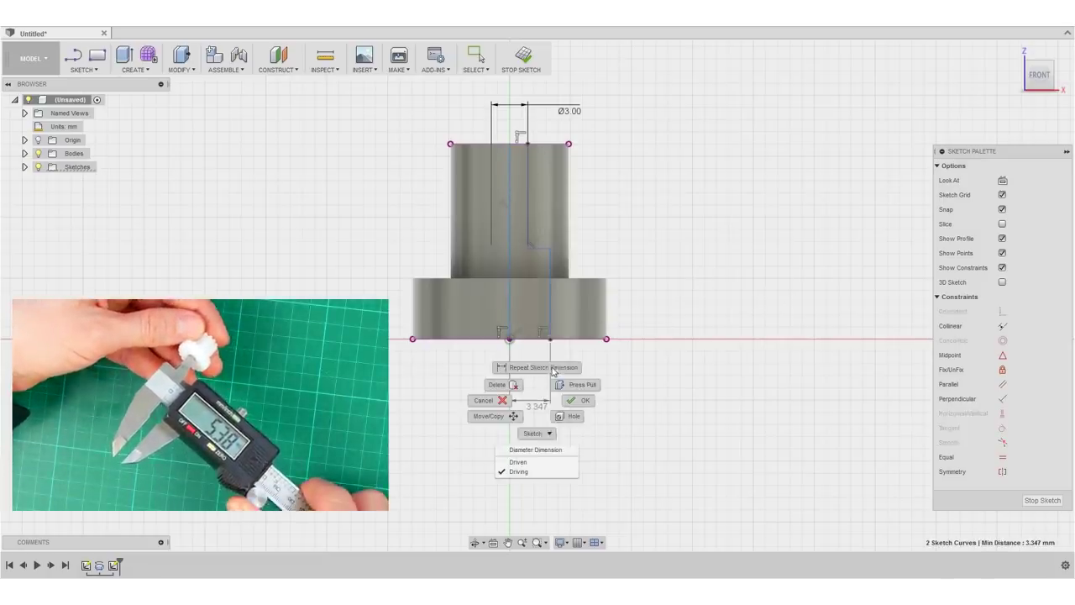
left_click(536, 450)
left_click(521, 378)
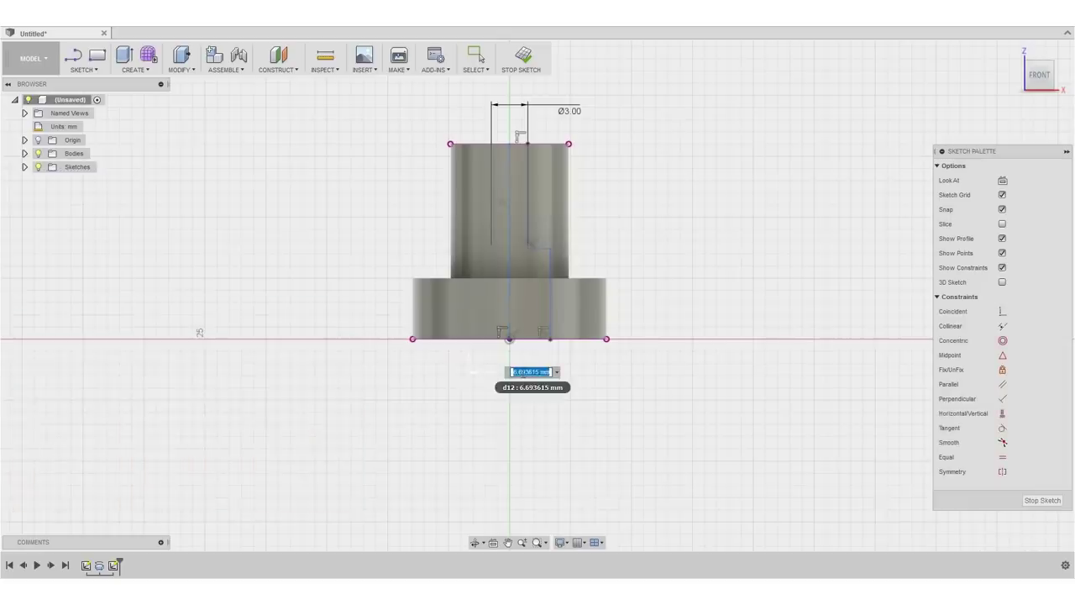
type("5.4")
key("Return")
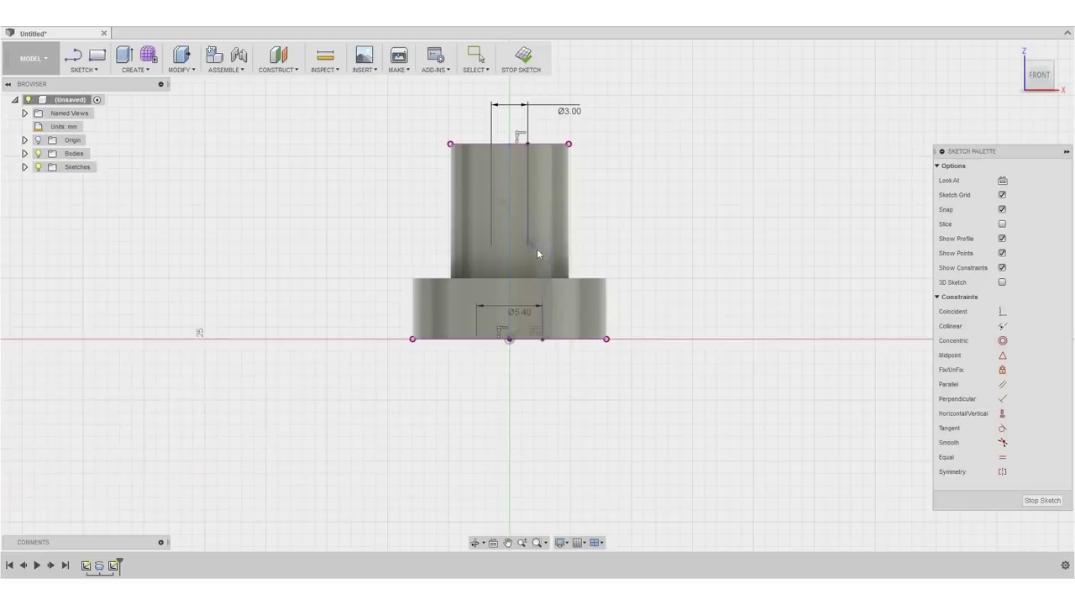
Step: Place a height dimension on the hole's step beside the sketch
left_click(530, 341)
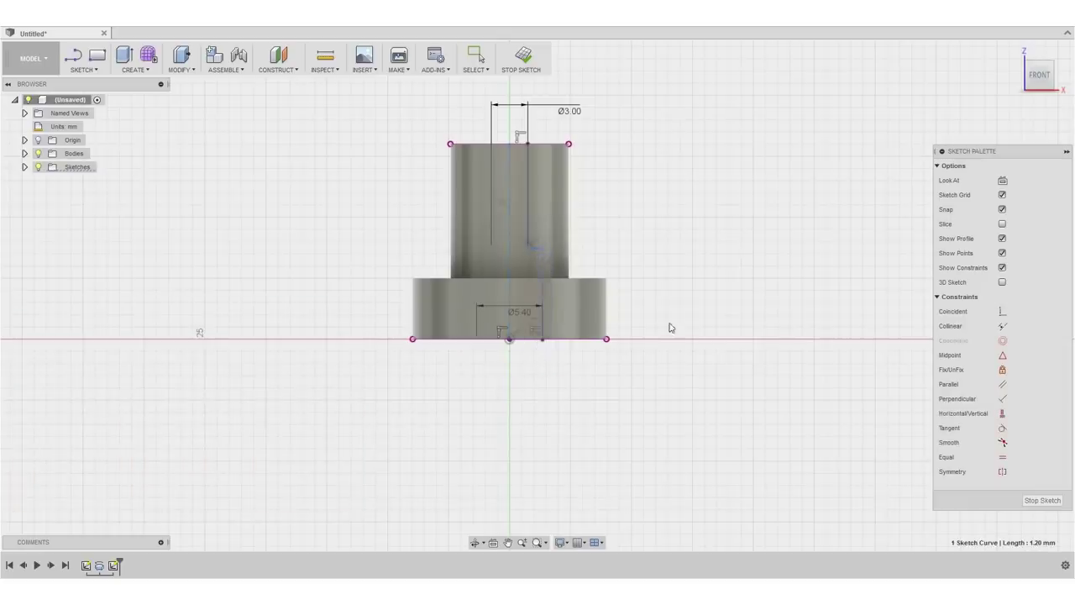
key("Escape")
key("d")
left_click(605, 338)
left_click(680, 304)
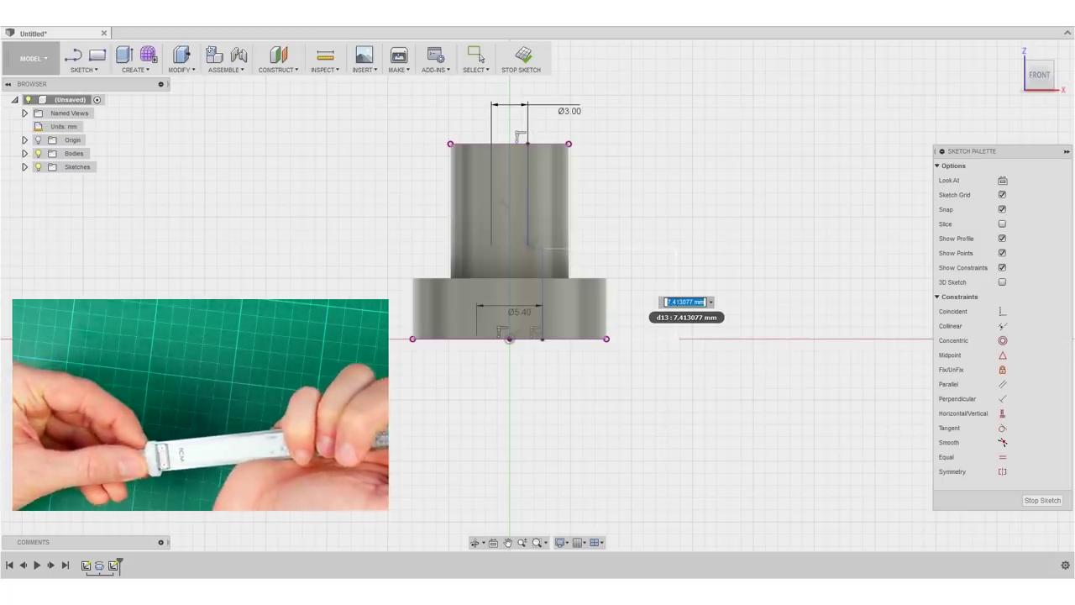
Step: Set the hole's step height to 7.30 mm and finish the sketch
type("7.3")
key("Return")
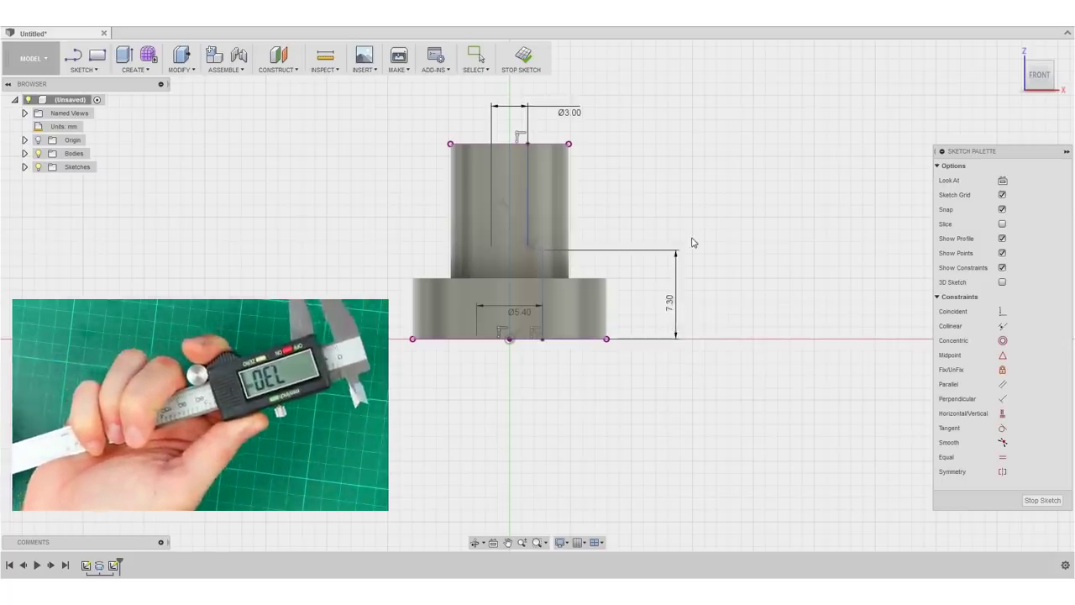
left_click(527, 59)
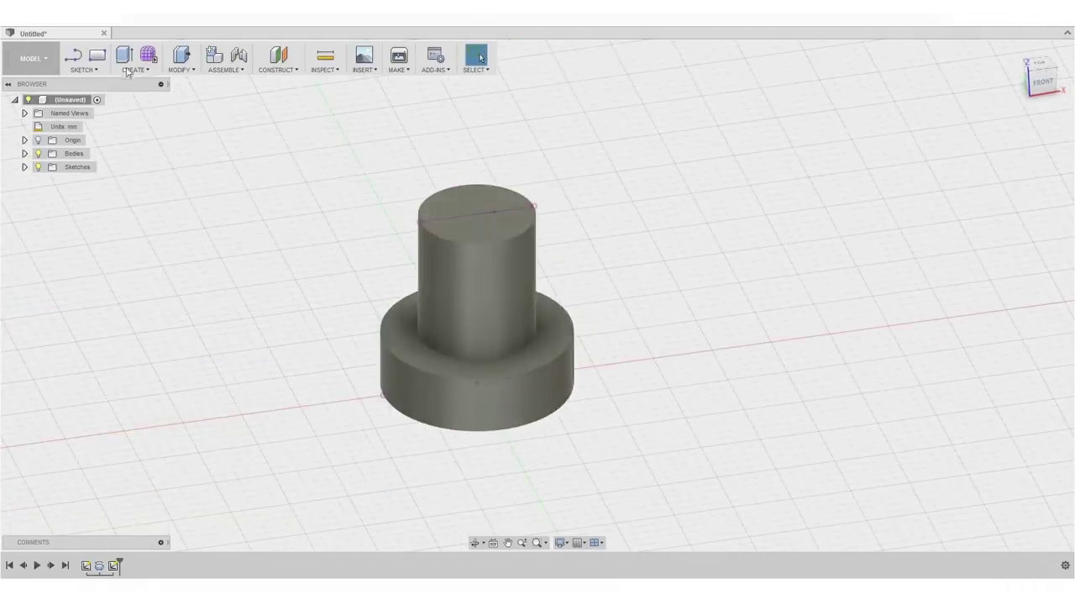
Step: Revolve the hole outline 360° about the centre line as a cut through the plug
left_click(135, 64)
left_click(136, 110)
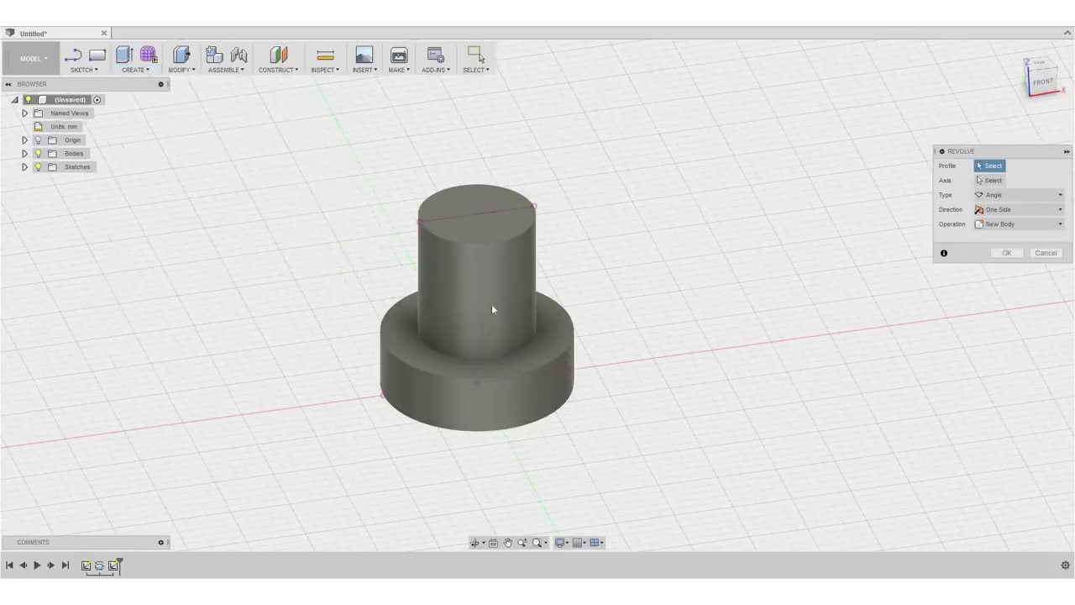
left_click(492, 311)
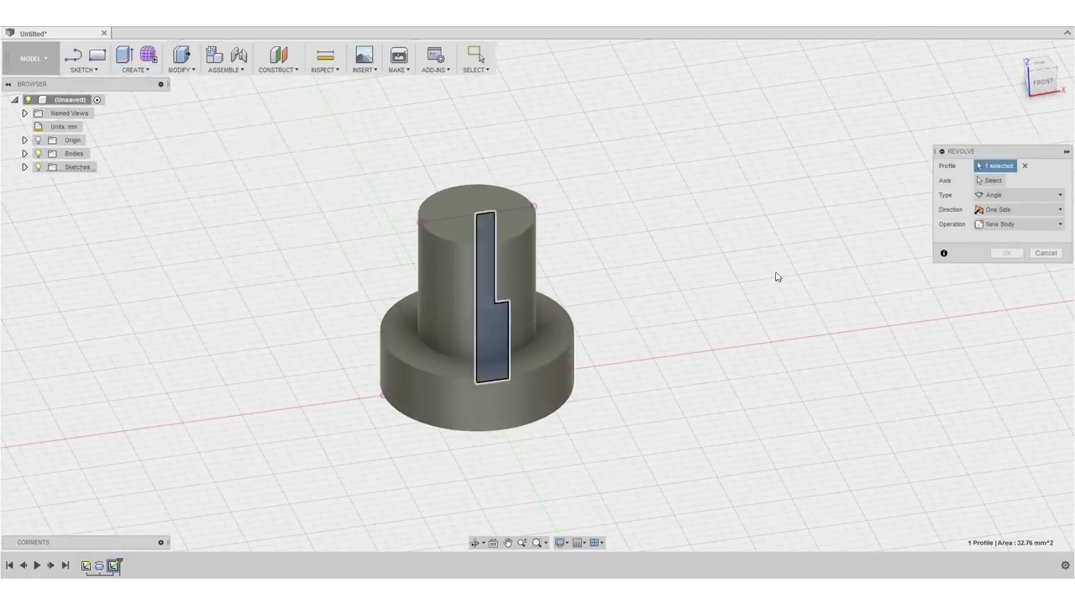
left_click(475, 283)
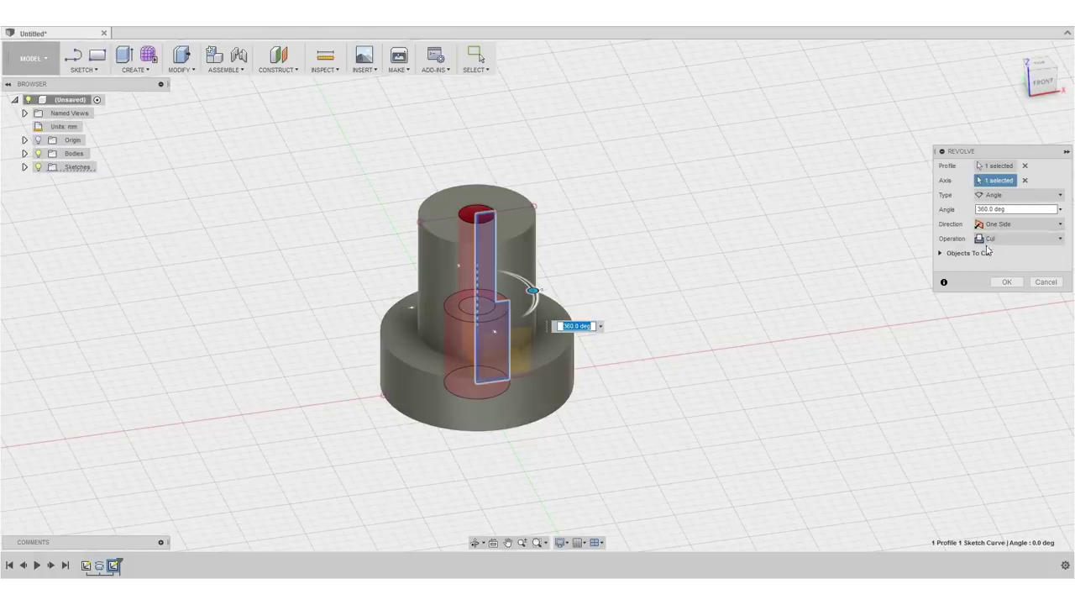
key("Return")
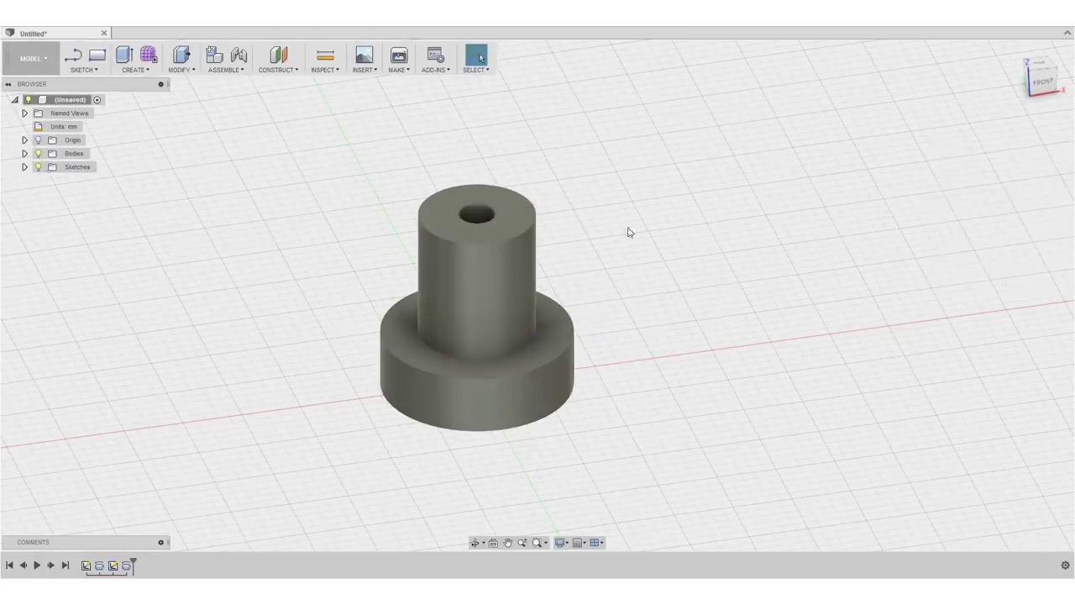
mouse_move(573, 254)
middle_mouse_down("shift")
mouse_move(559, 134)
mouse_move(564, 241)
mouse_move(579, 254)
middle_mouse_up("shift")
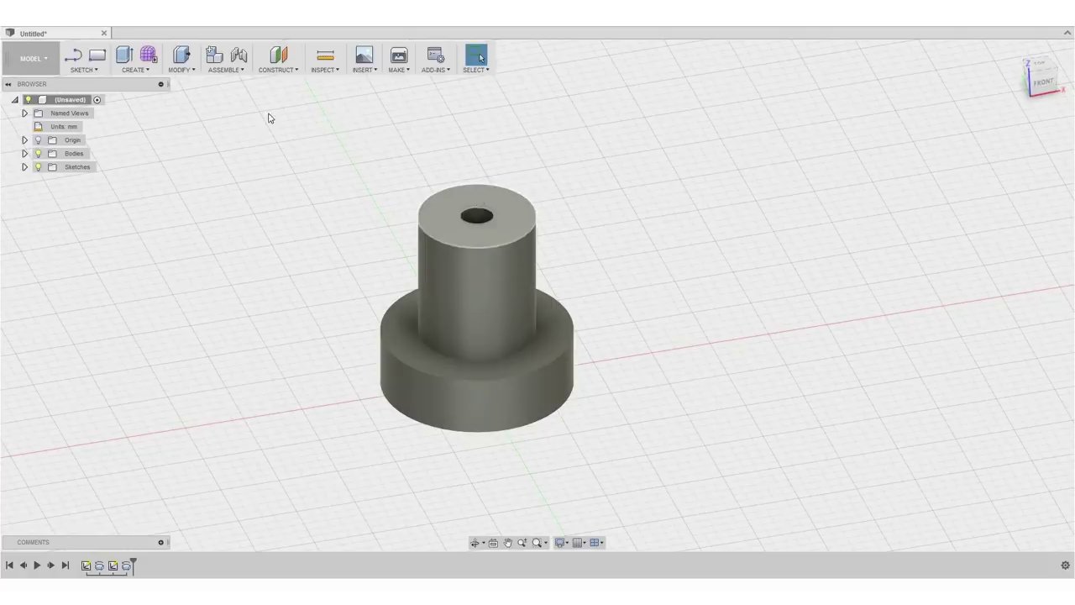
Step: On the plug's top face, draw a 9 mm construction line from the centre outward
left_click(74, 56)
left_click(477, 203)
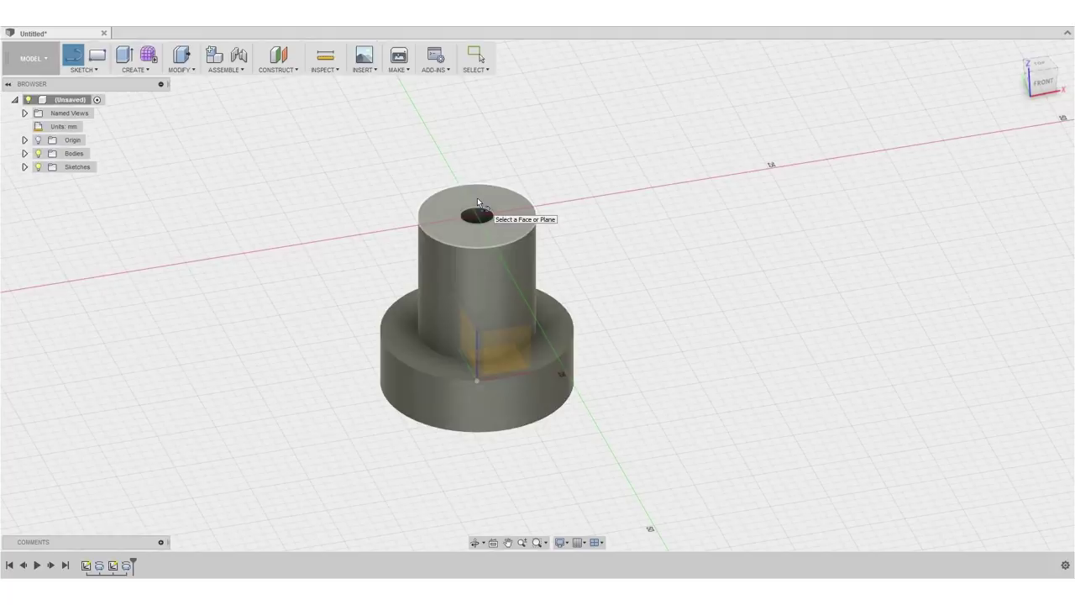
left_click(478, 203)
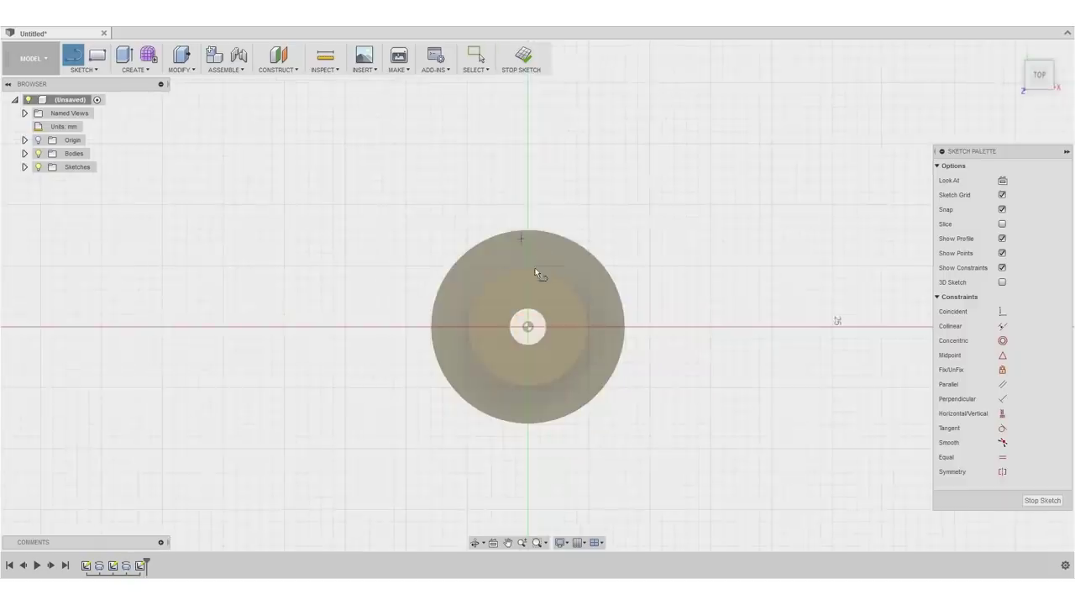
scroll(526, 259, "down", 3)
scroll(546, 264, "up", 8)
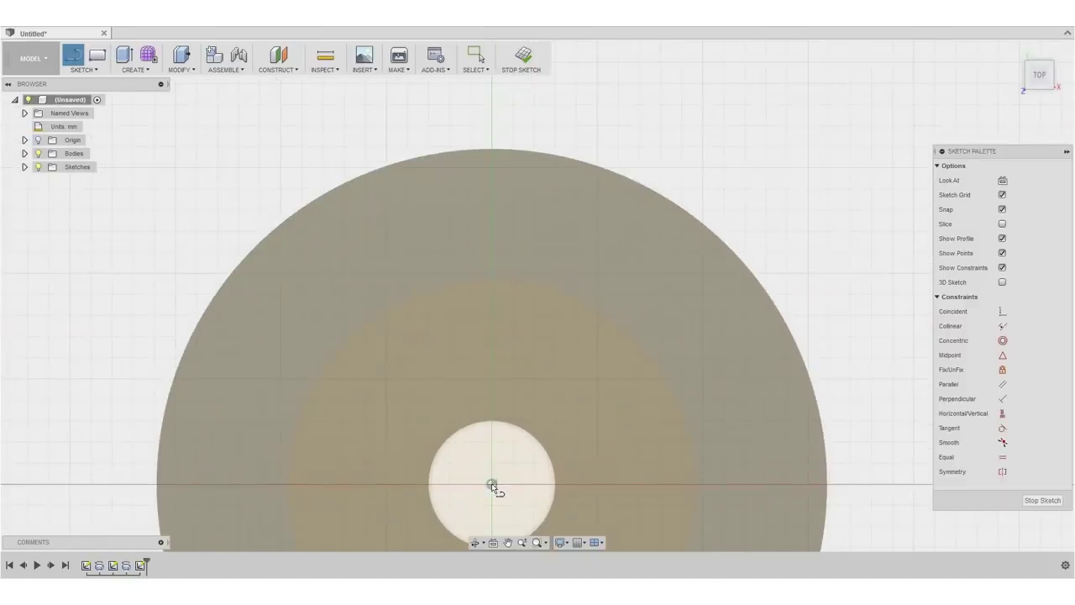
left_click(491, 484)
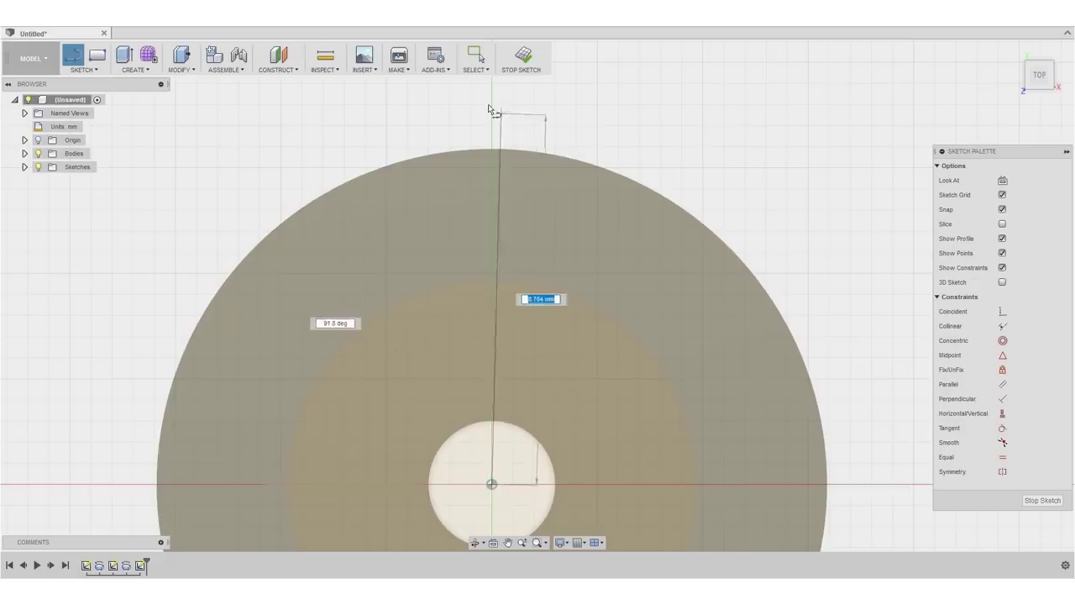
left_click(492, 105)
left_click(521, 106)
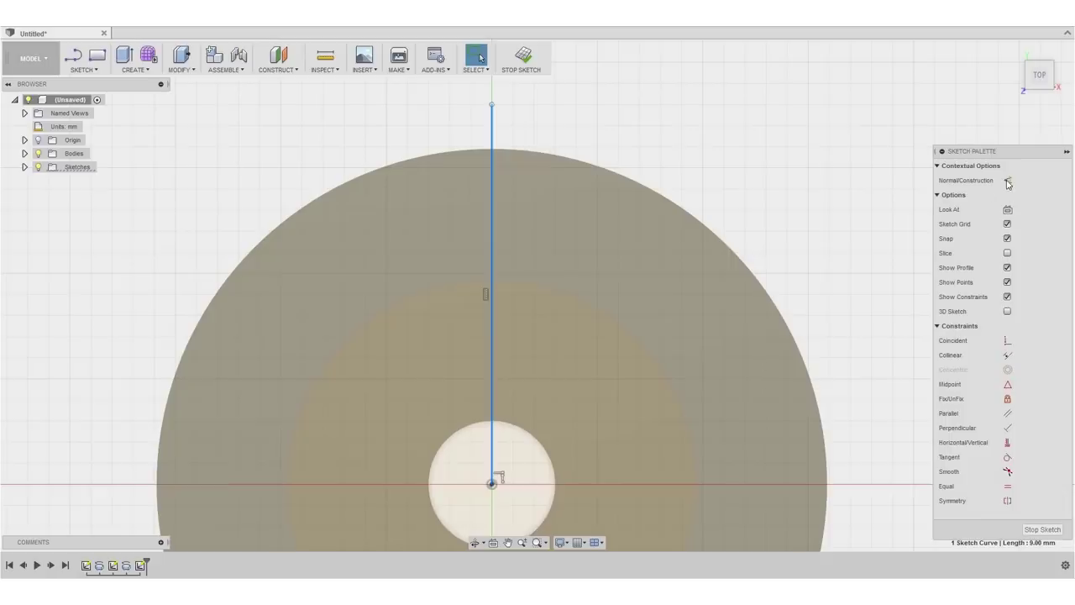
left_click(1008, 182)
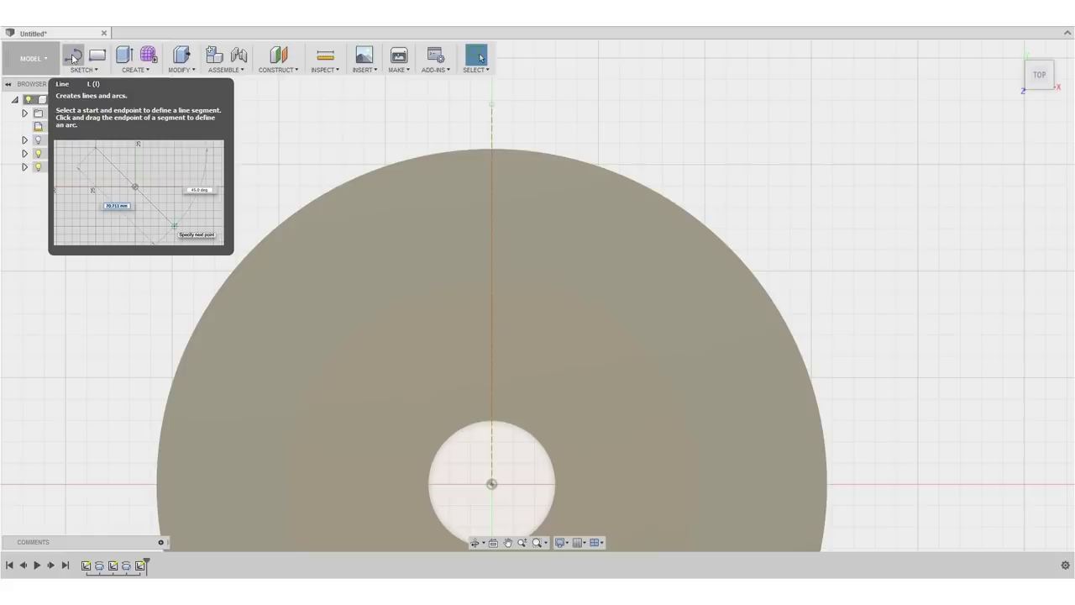
Step: Begin a new line sketch on the plug's top face
left_click(73, 60)
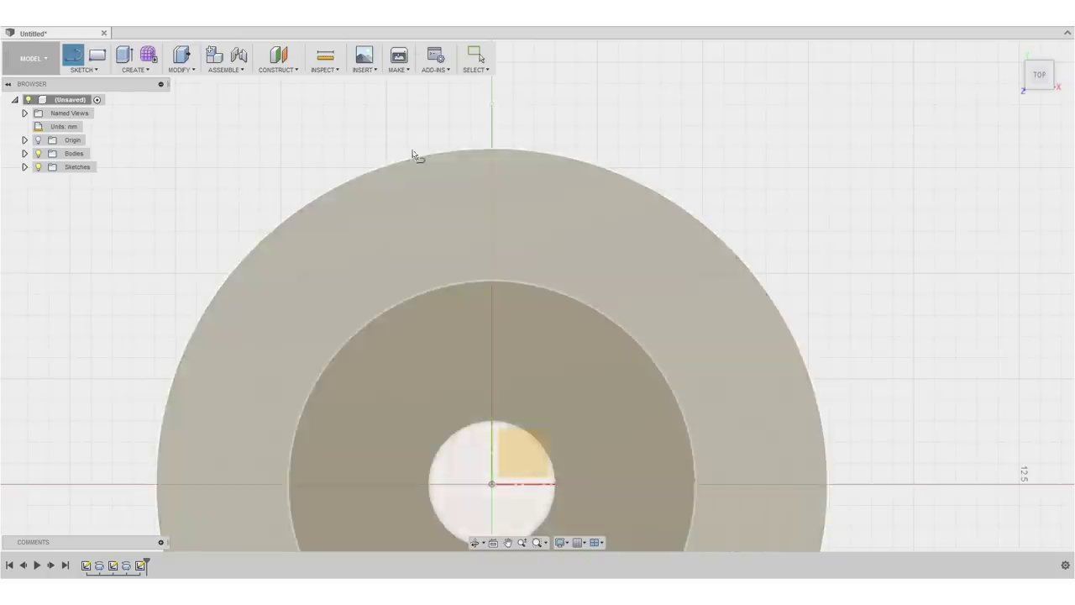
left_click(491, 149)
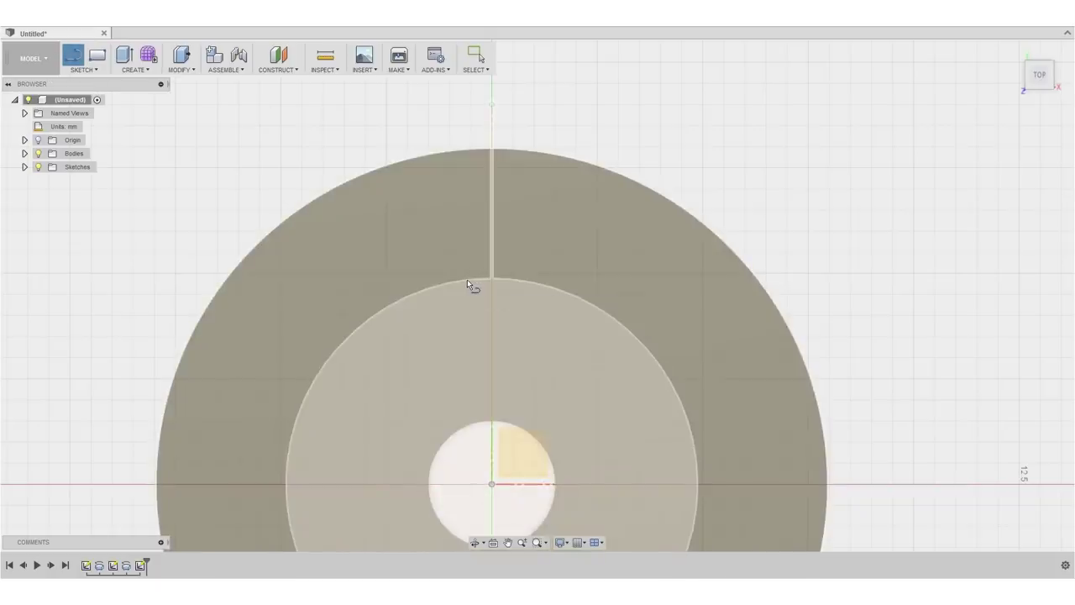
left_click(460, 289)
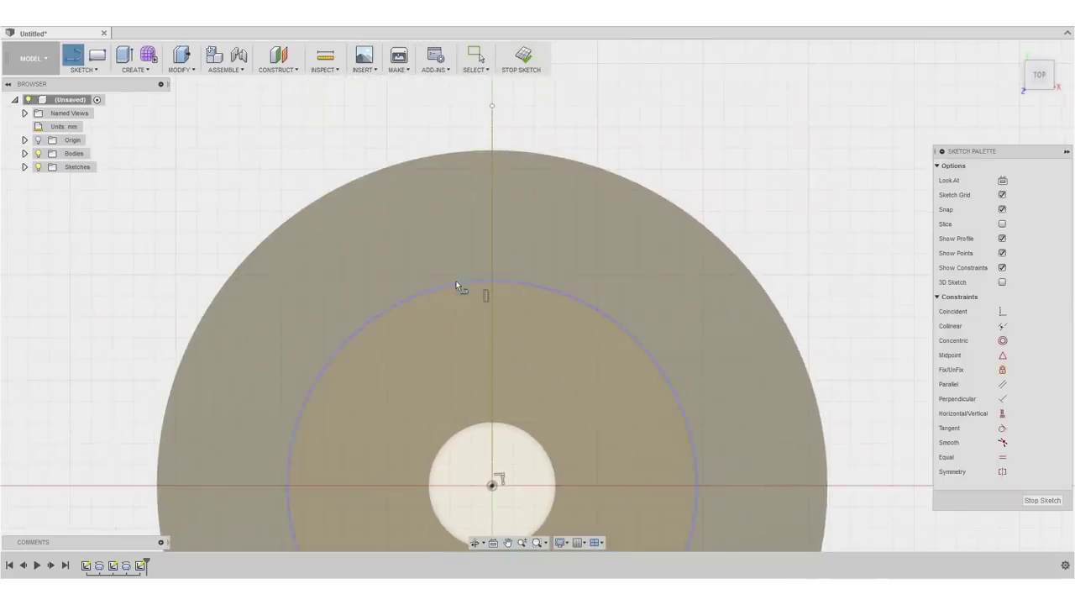
Step: Draw the closed six-sided tooth outline: two flanks, a flat tip above the disc, and the base
left_click(456, 283)
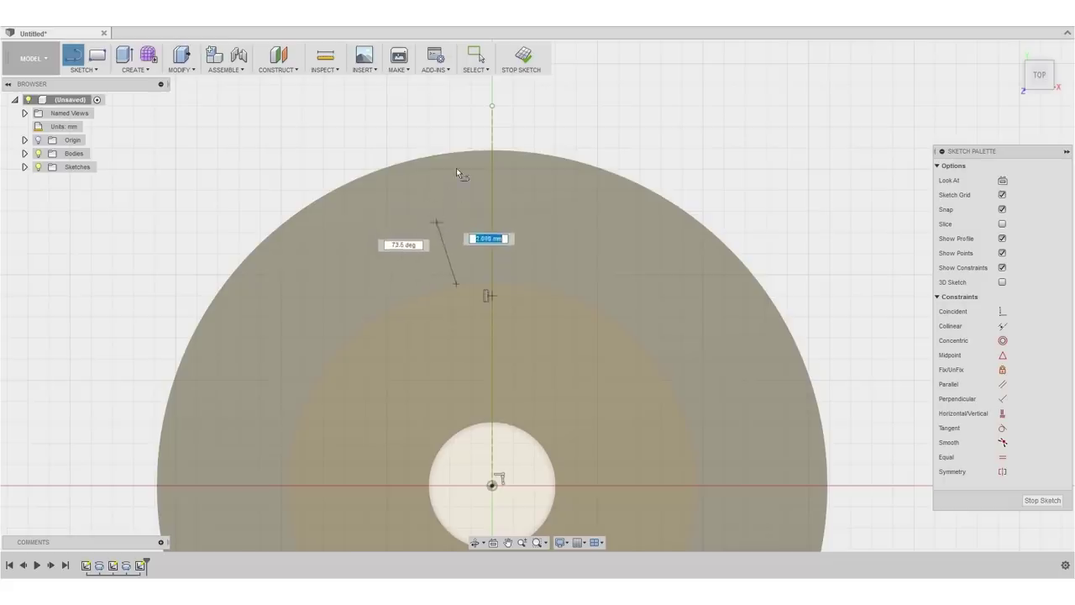
left_click(436, 222)
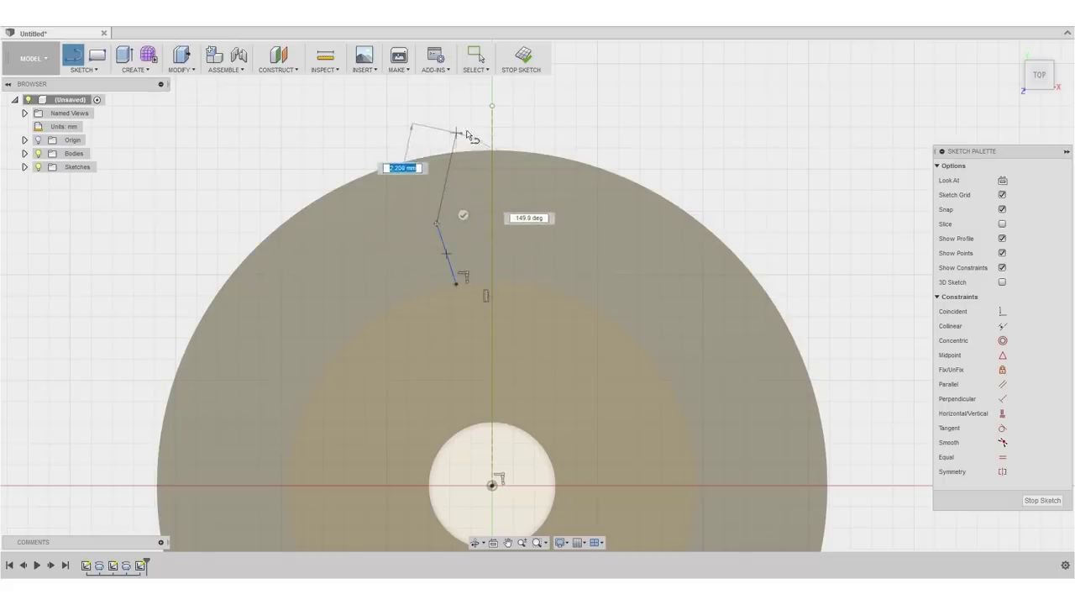
left_click(467, 130)
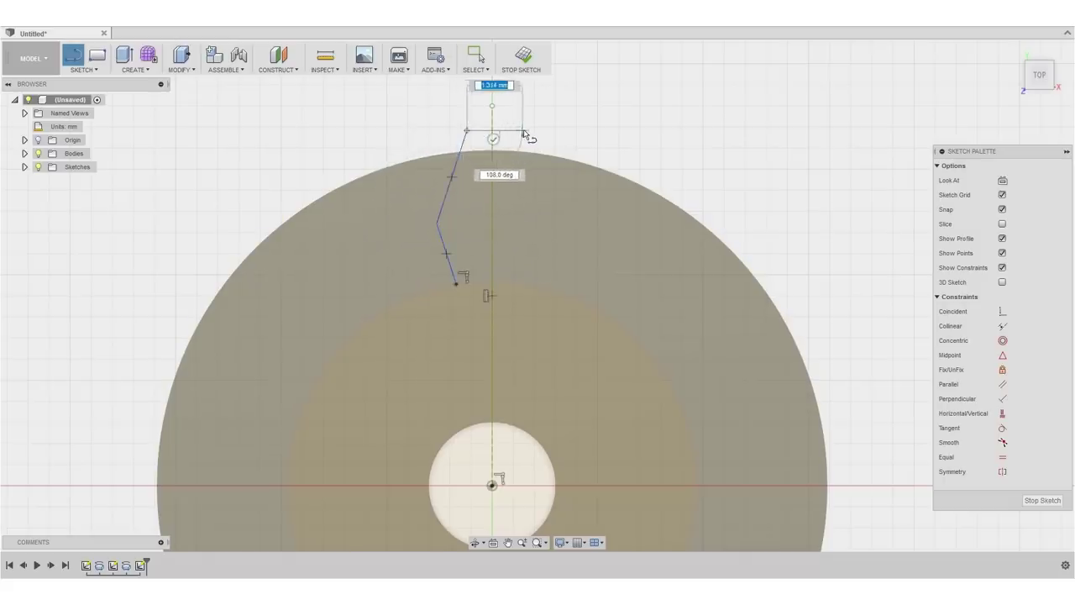
left_click(514, 131)
left_click(582, 237)
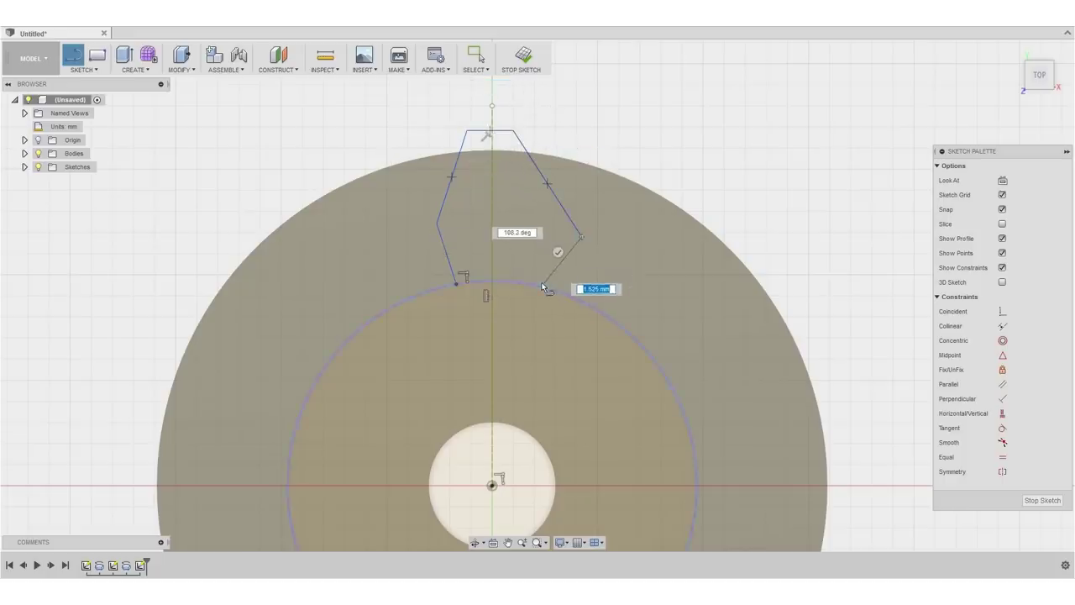
key("Return")
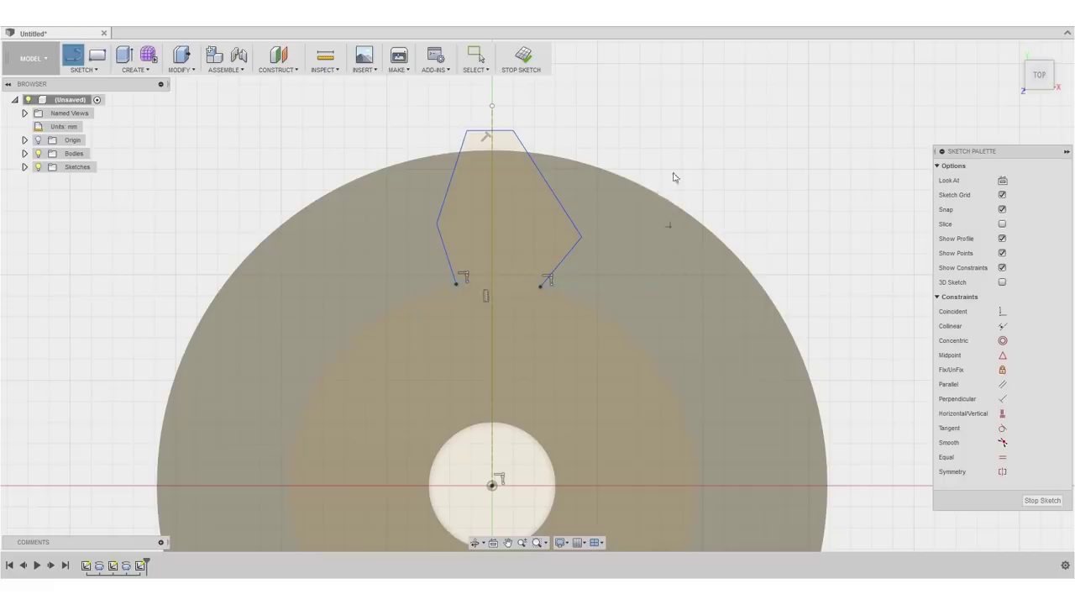
key("Escape")
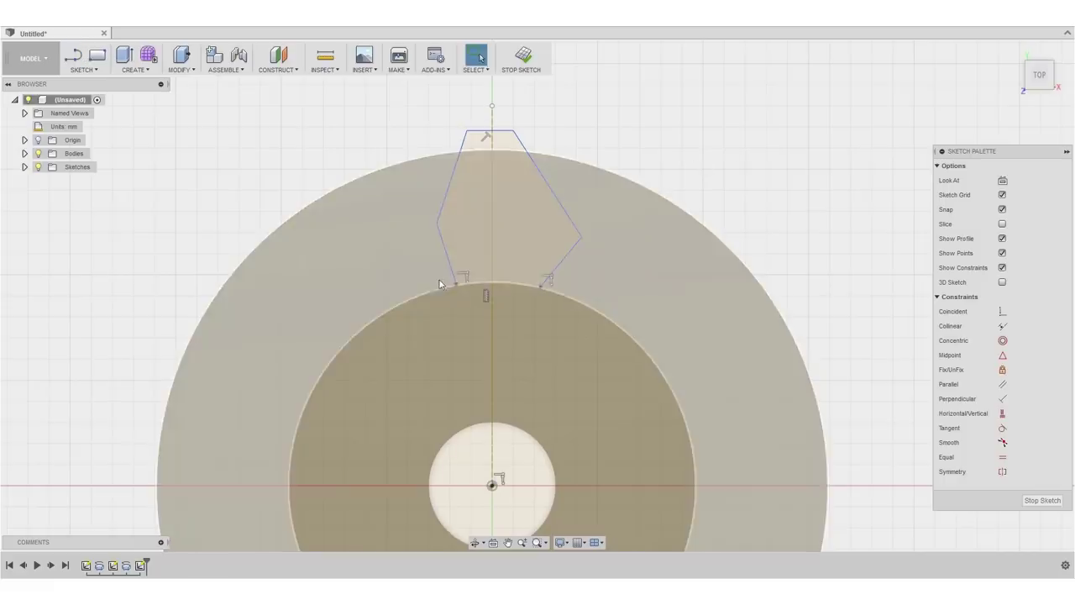
key("l")
left_click(540, 285)
key("Escape")
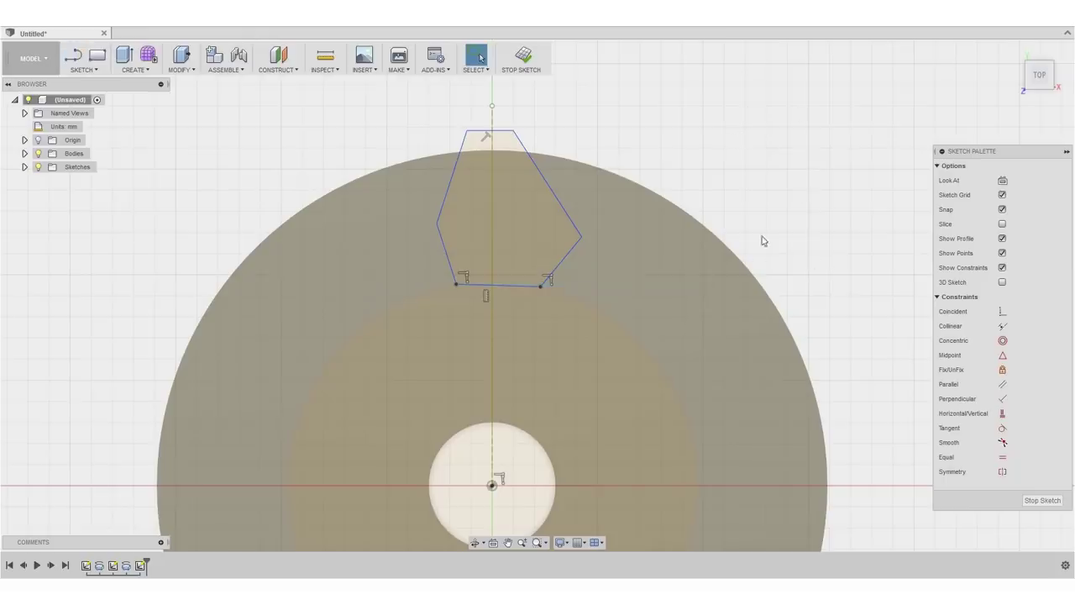
Step: Make the tooth's tip corners and widest corners symmetric about the vertical centre line
left_click(1003, 473)
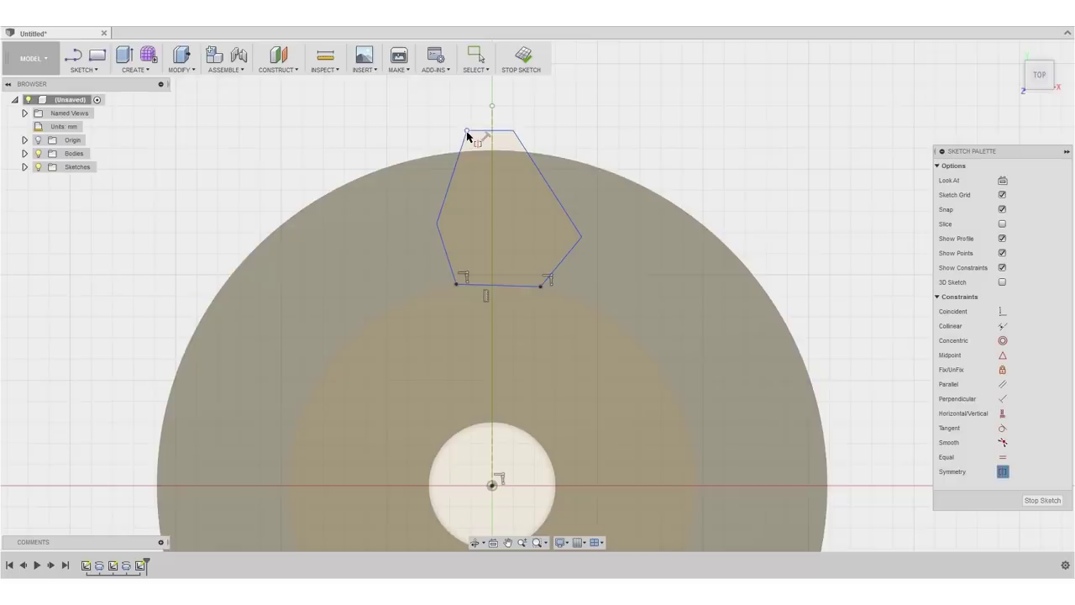
left_click(513, 131)
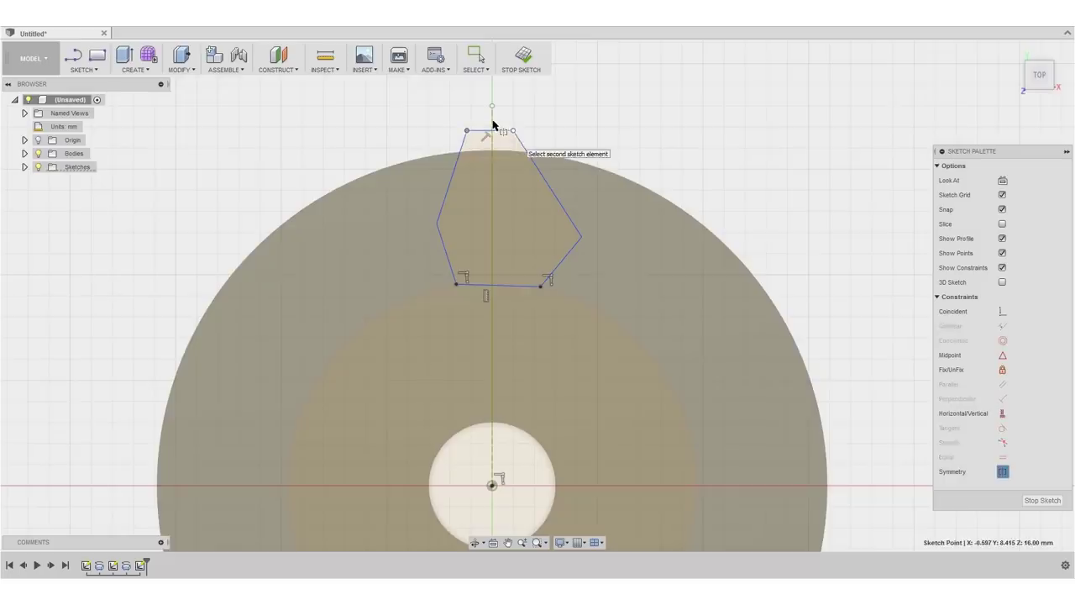
left_click(492, 125)
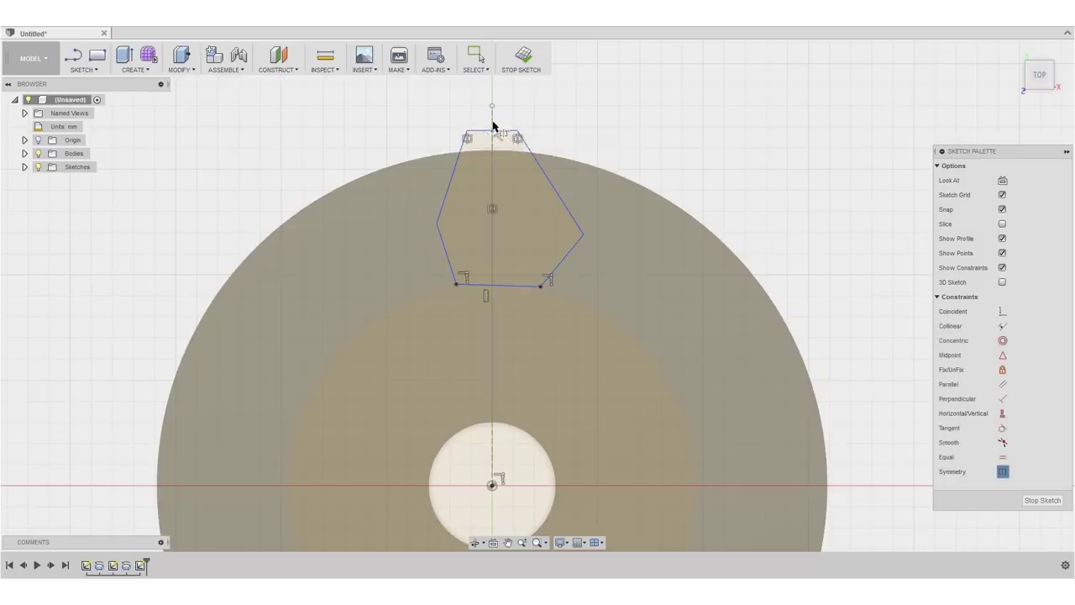
left_click(584, 237)
left_click(436, 223)
left_click(493, 220)
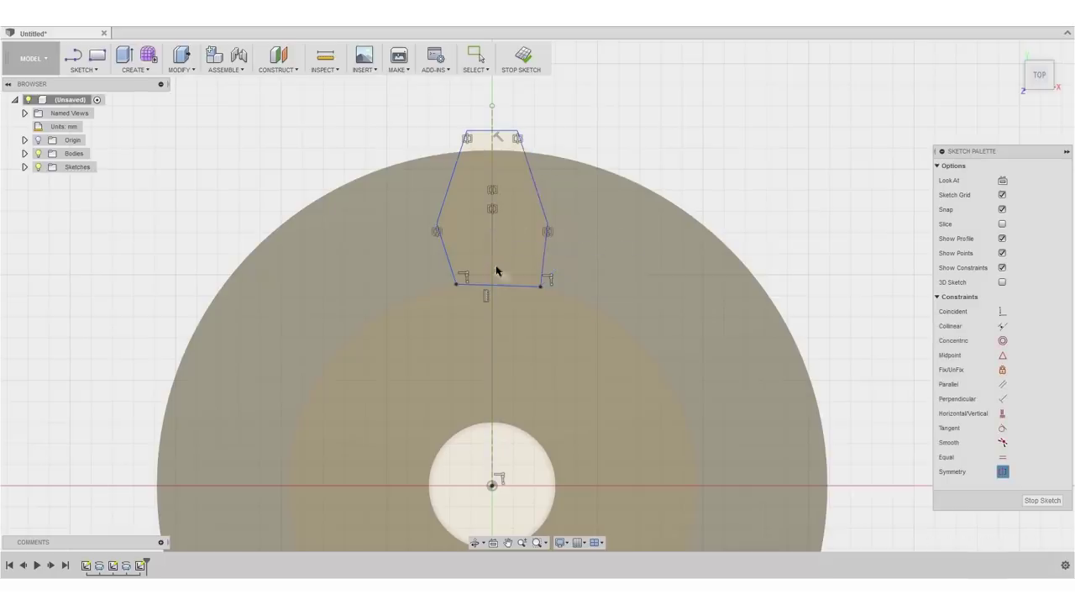
Step: Make the tooth's base corners symmetric about the centre line
left_click(456, 285)
left_click(542, 287)
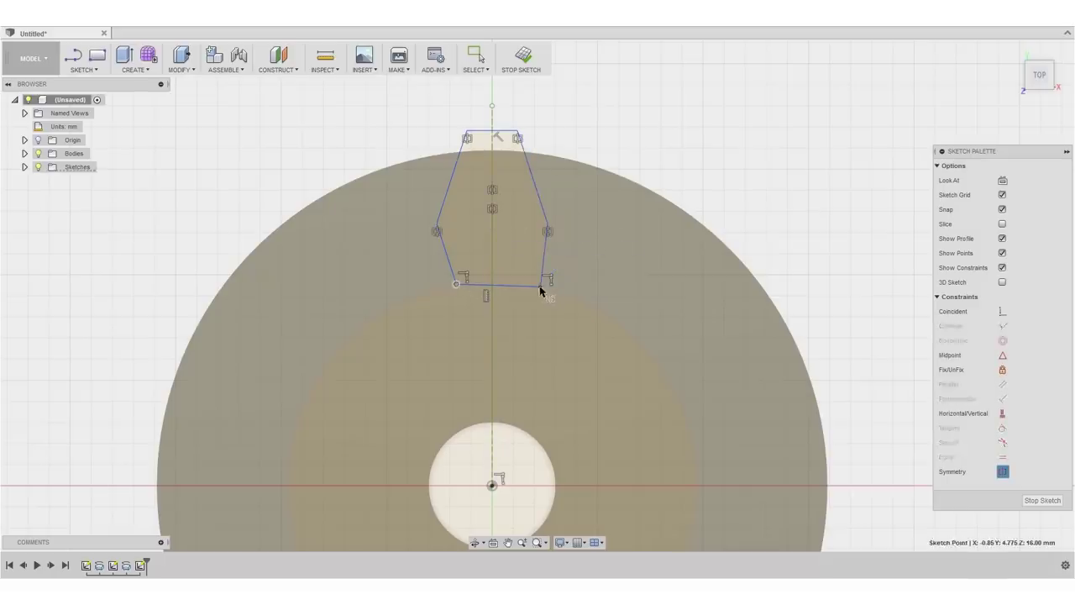
left_click(492, 257)
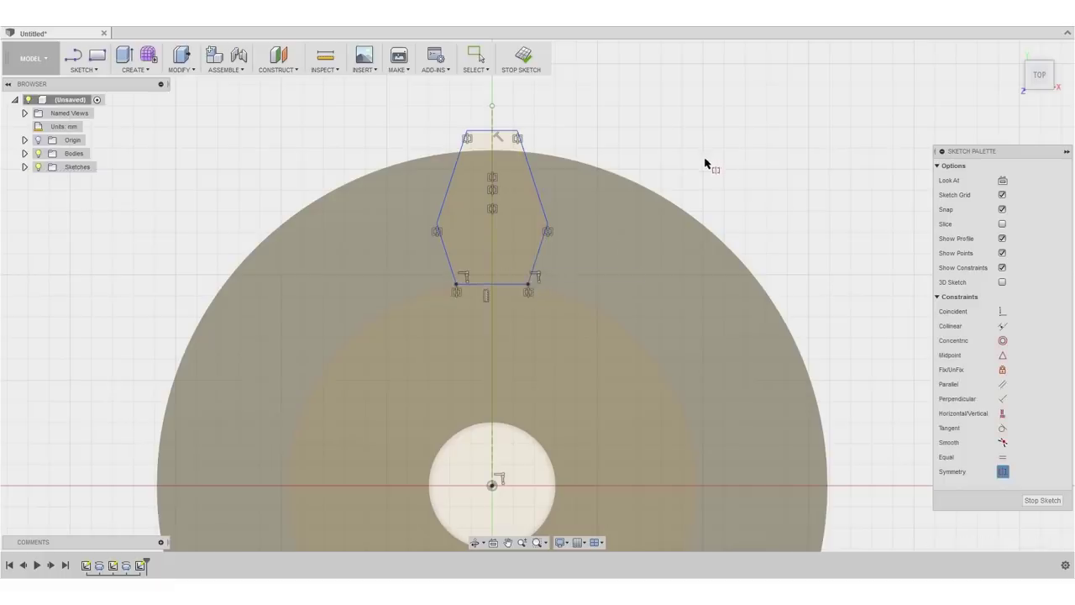
key("Escape")
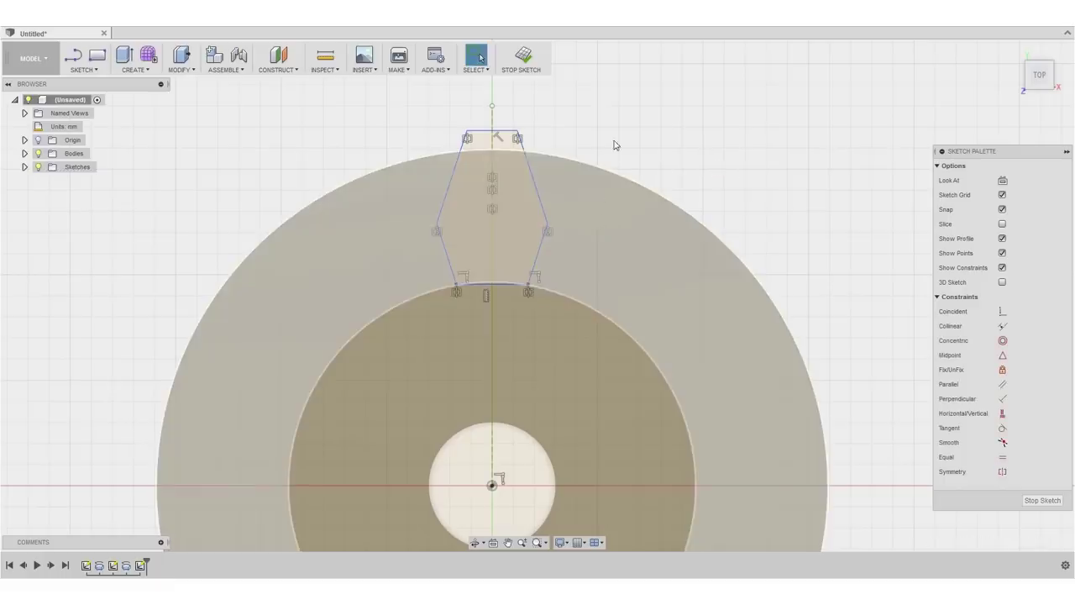
key("d")
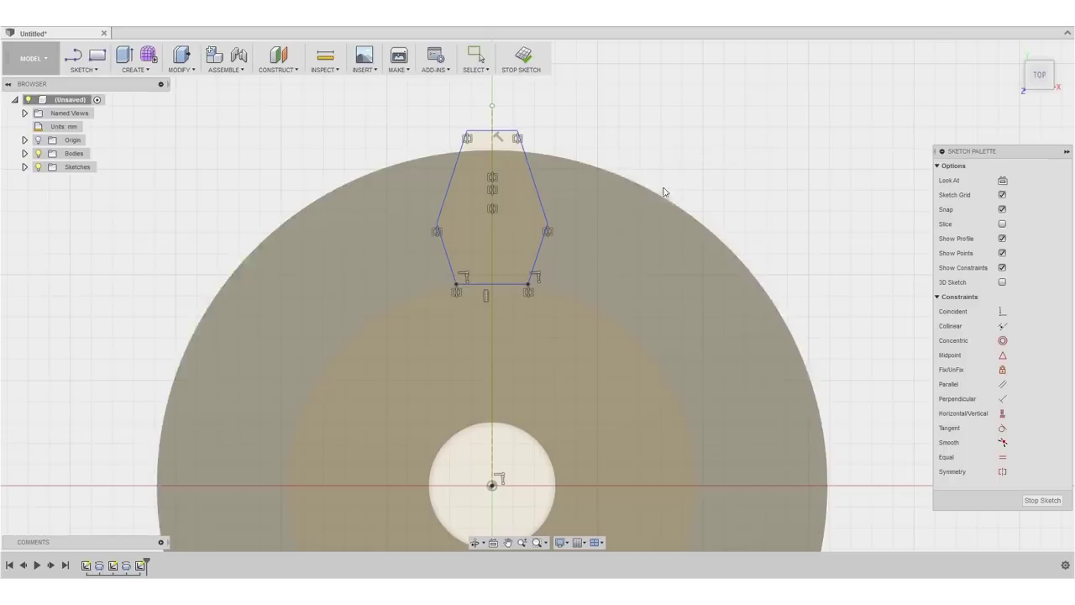
key("Escape")
key("l")
Step: Draw a test line from the disc centre along the horizontal axis, then delete it
left_click(493, 485)
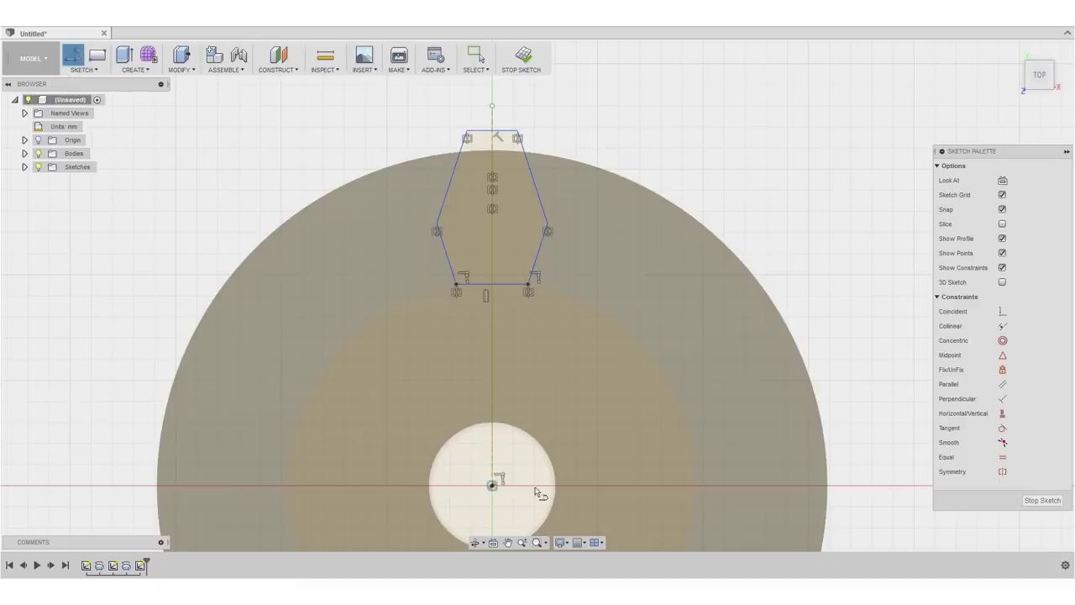
left_click(765, 487)
key("Escape")
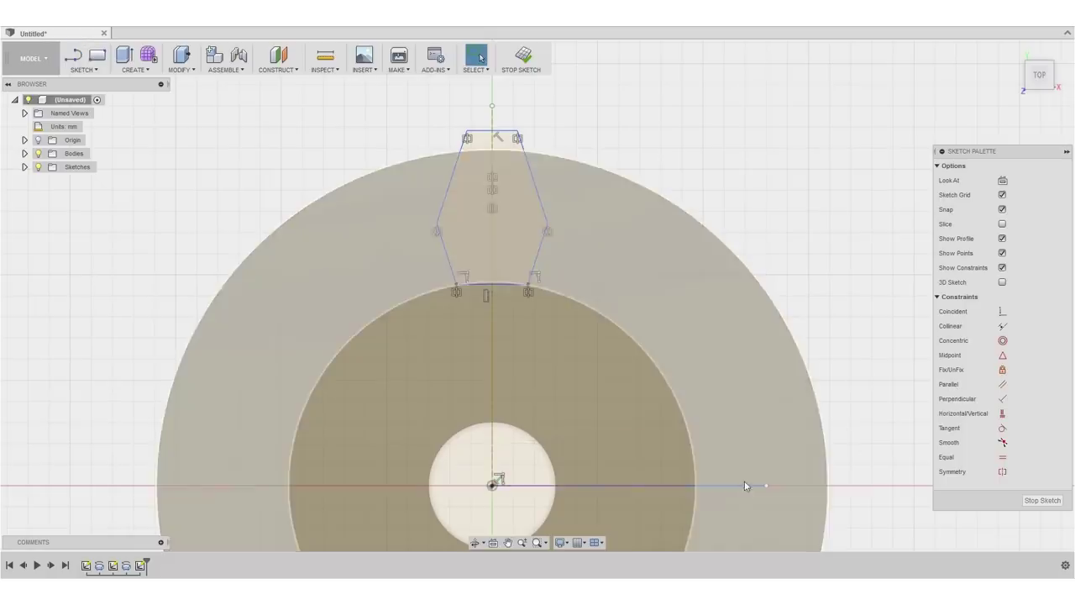
left_click(761, 486)
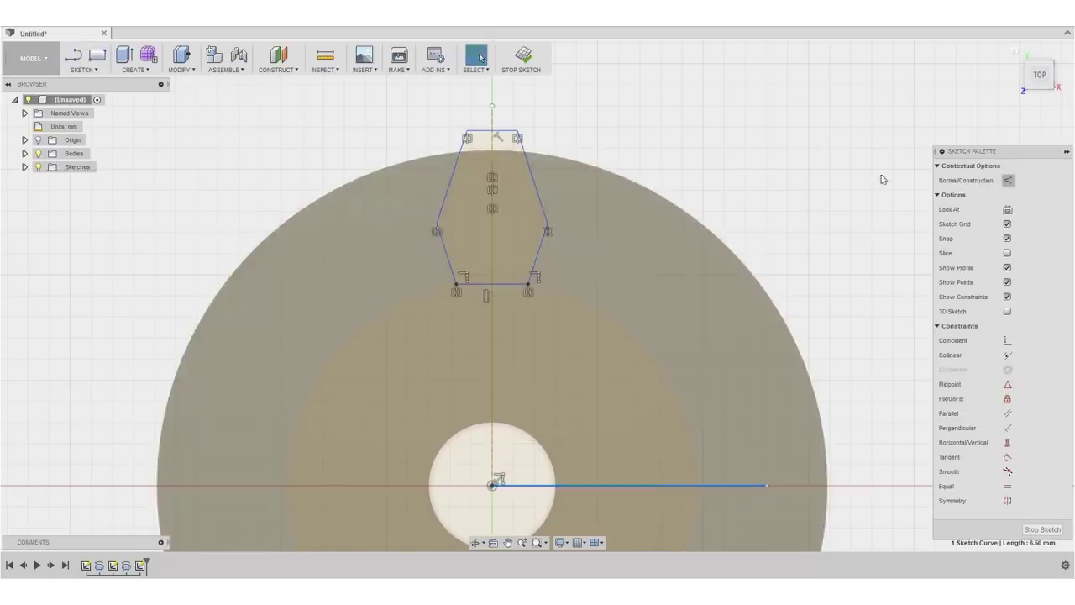
key("Delete")
Step: Dimension the tooth's top edge from the horizontal axis as a diameter, reading about 16.83 mm
scroll(771, 224, "up", 3)
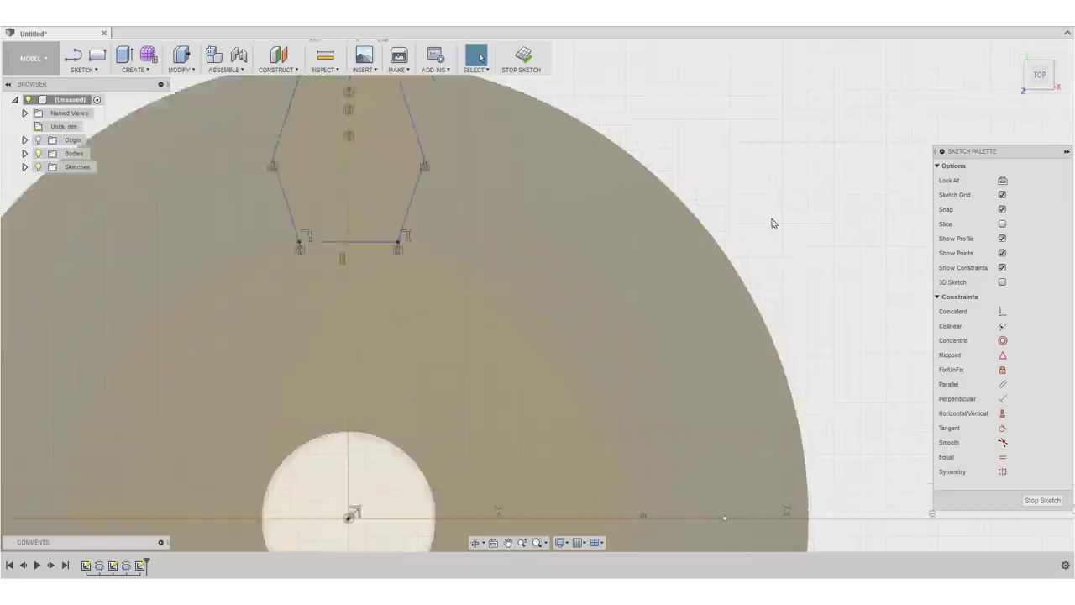
scroll(713, 217, "down", 5)
middle_click_drag(712, 217, 656, 218)
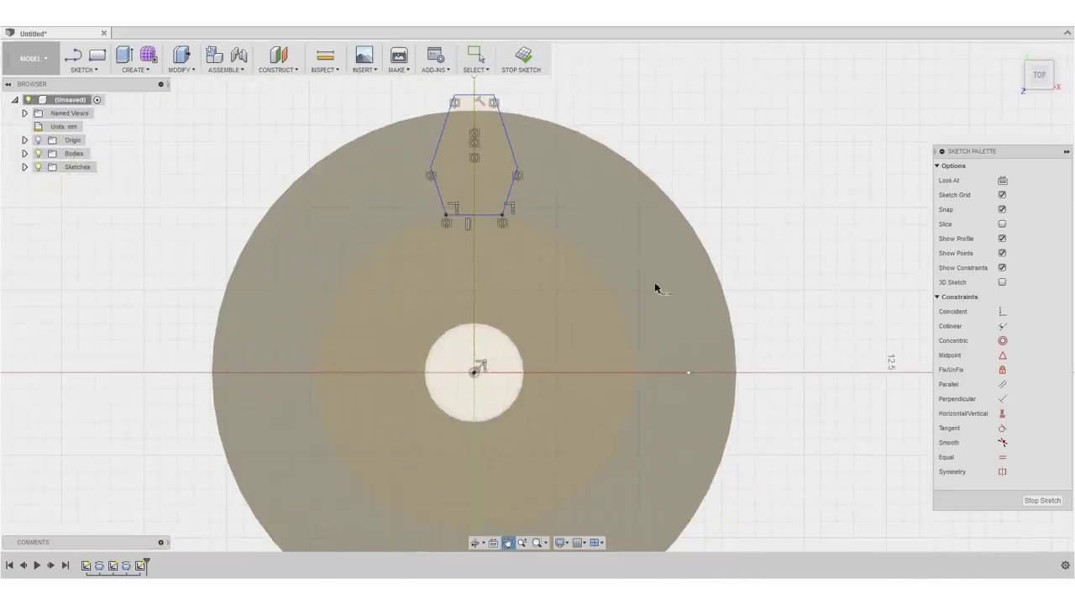
left_click(610, 374)
left_click(480, 96)
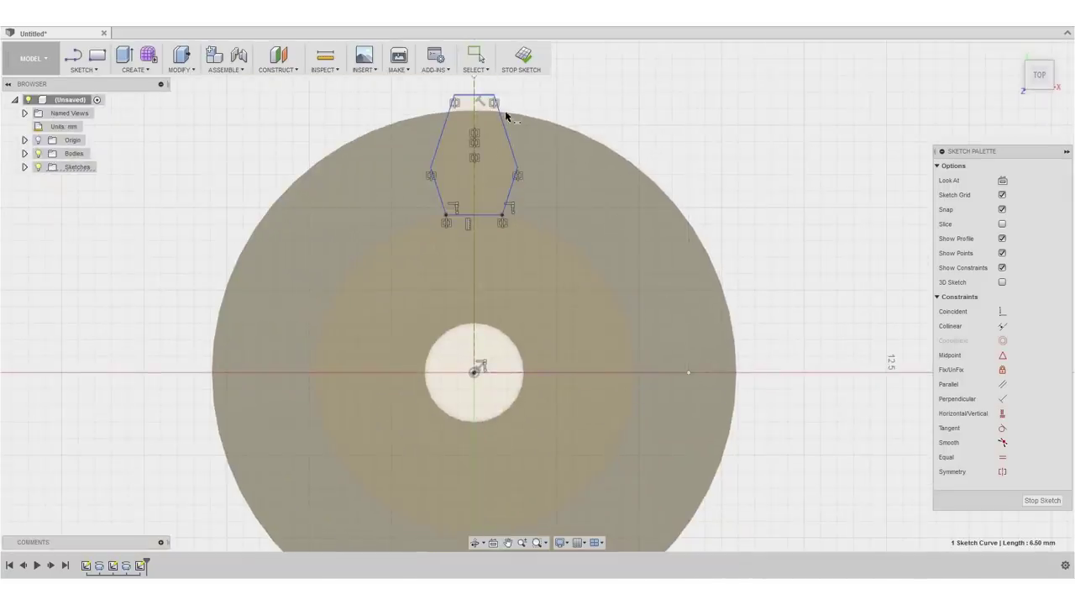
right_click(636, 246)
left_click(647, 288)
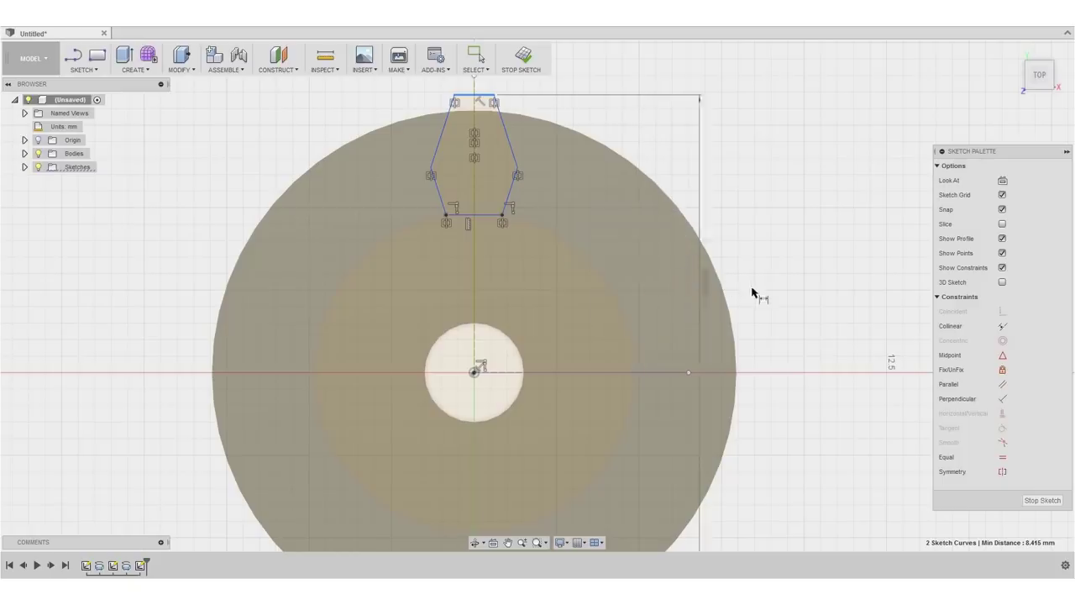
left_click(843, 338)
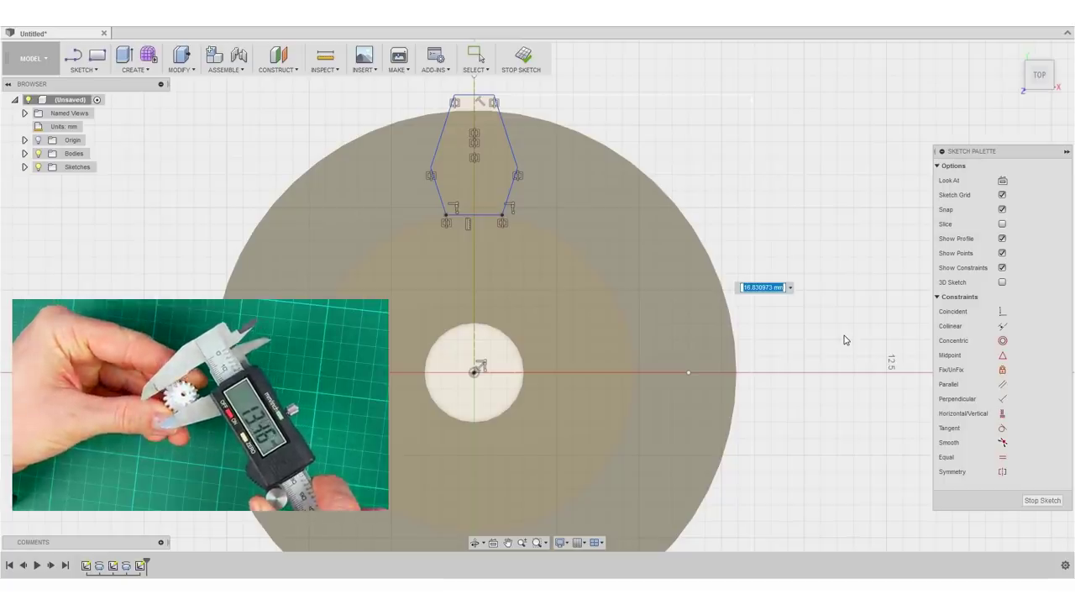
Step: Set the tip diameter to 13.4 mm, tip width to 1 mm and widest width to 1.3 mm
type("13.4")
key("Return")
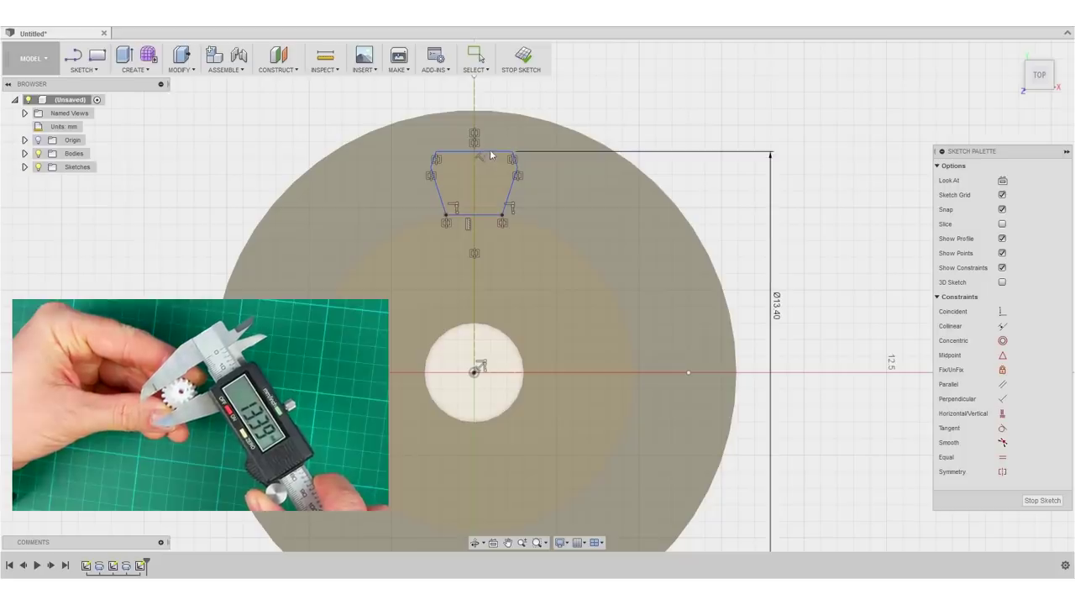
left_click(491, 152)
left_click(492, 125)
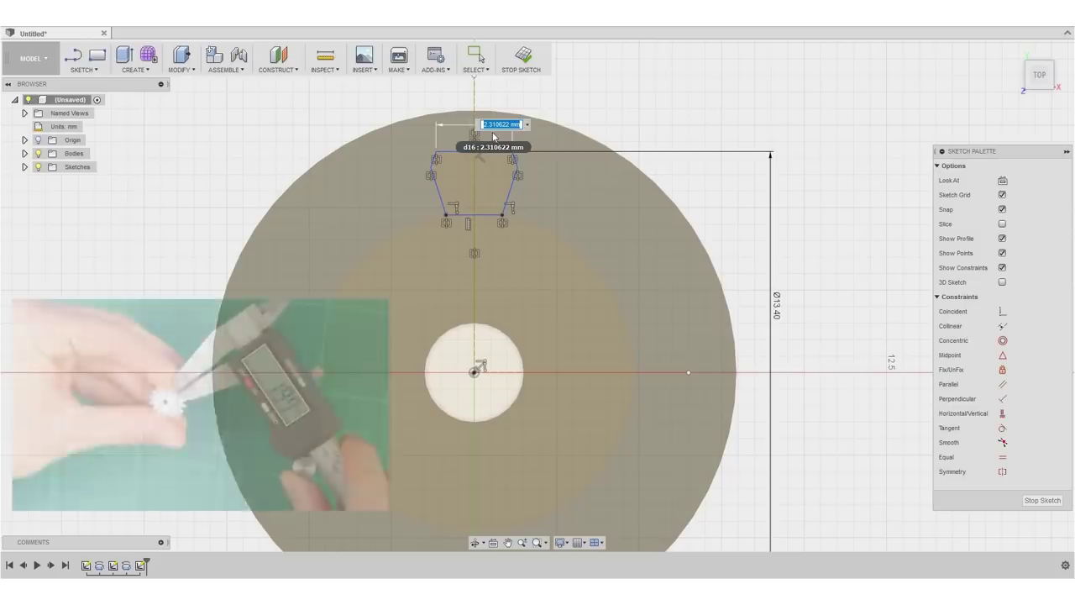
type("1")
key("Return")
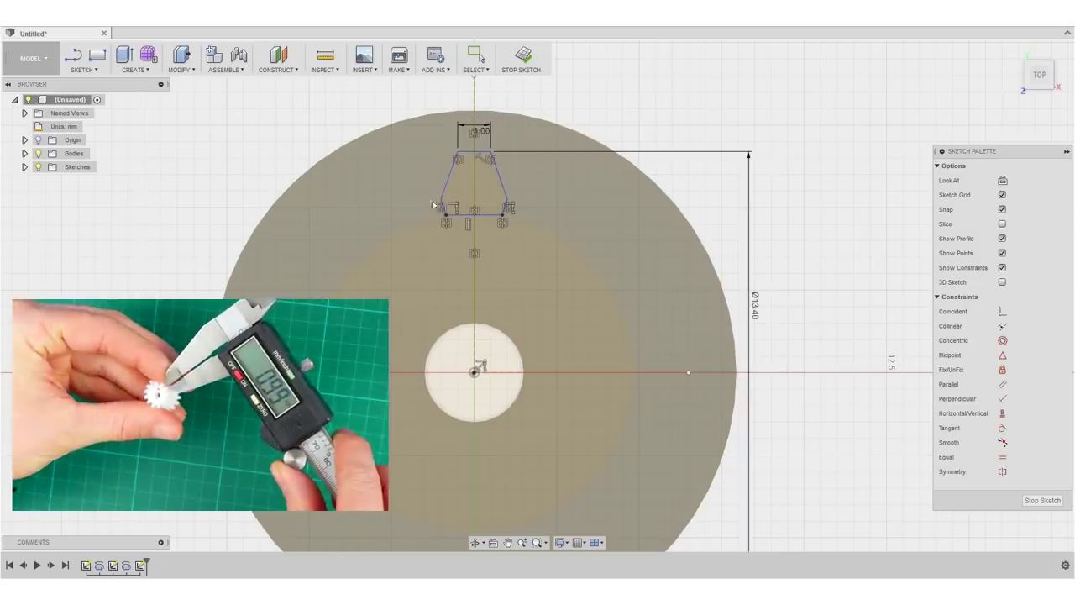
left_click(508, 201, "shift")
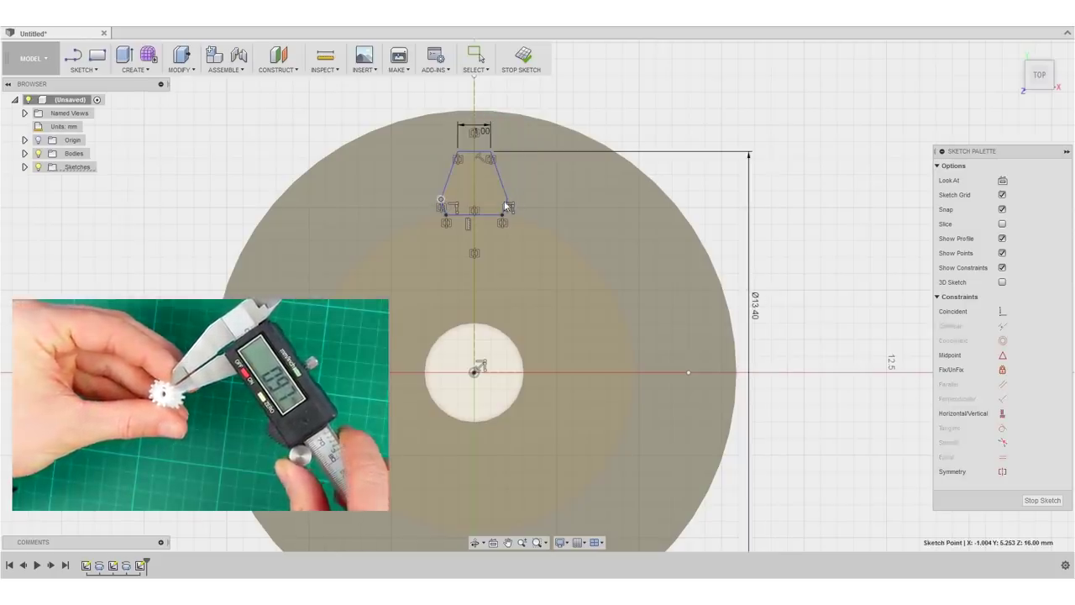
left_click(571, 177)
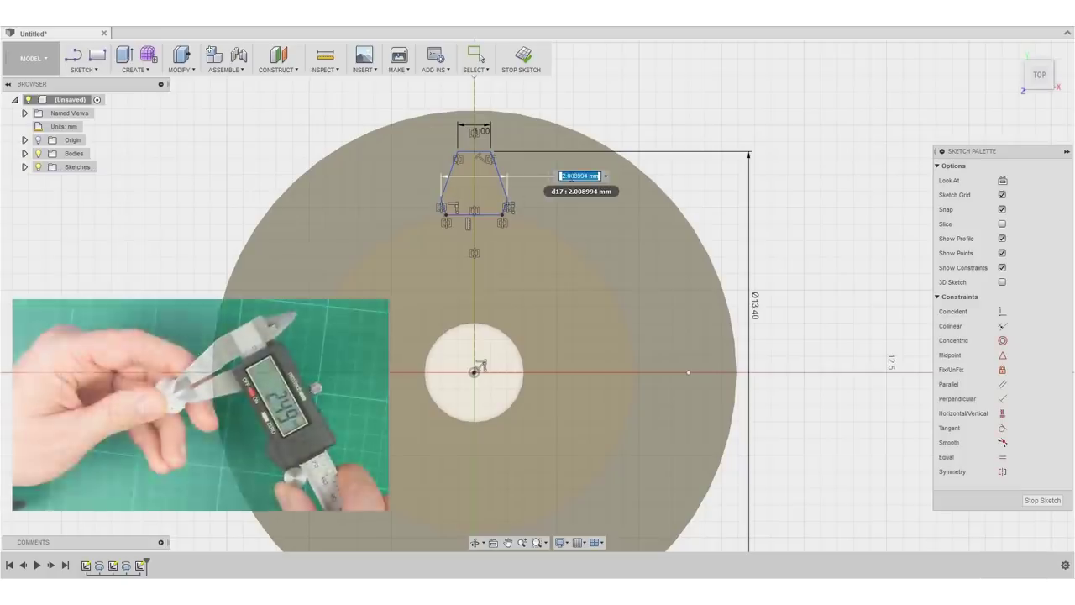
type("1.3")
key("Return")
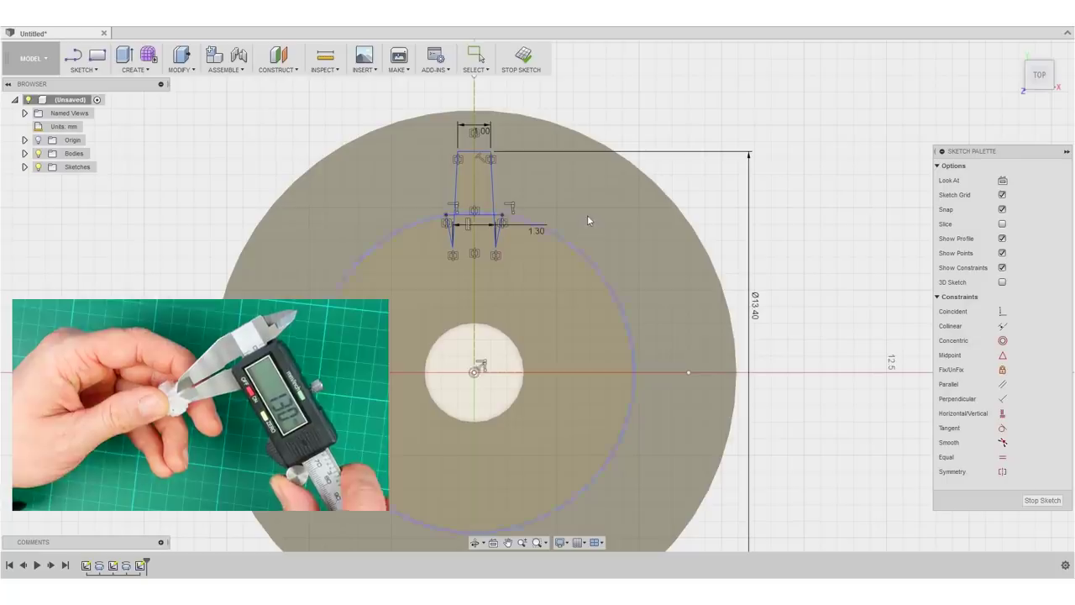
Step: Raise the tooth profile's lower point to reshape the outline
key("Escape")
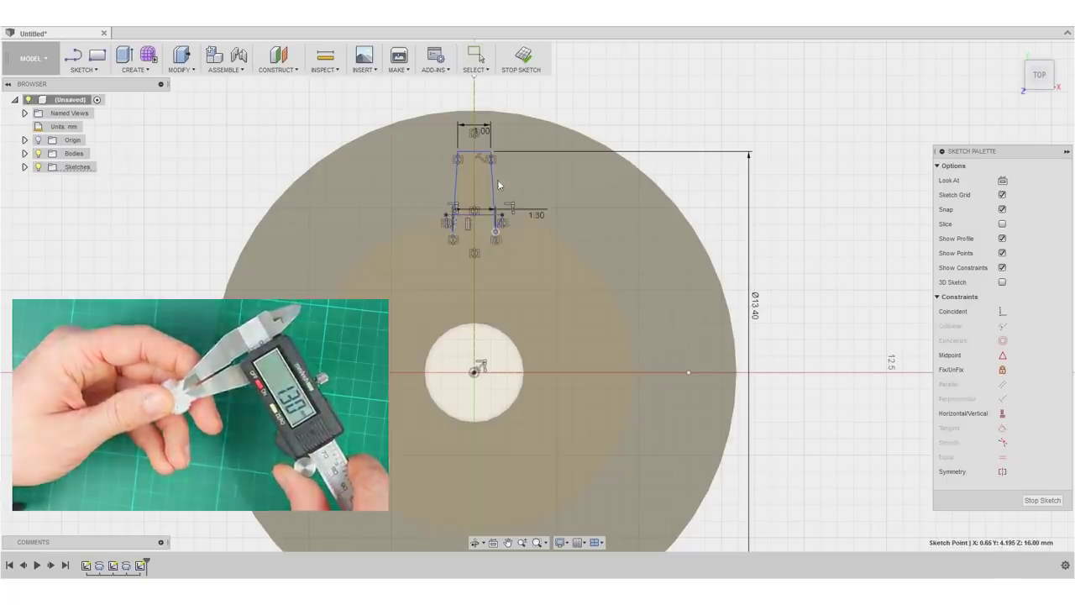
left_click_drag(495, 245, 495, 181)
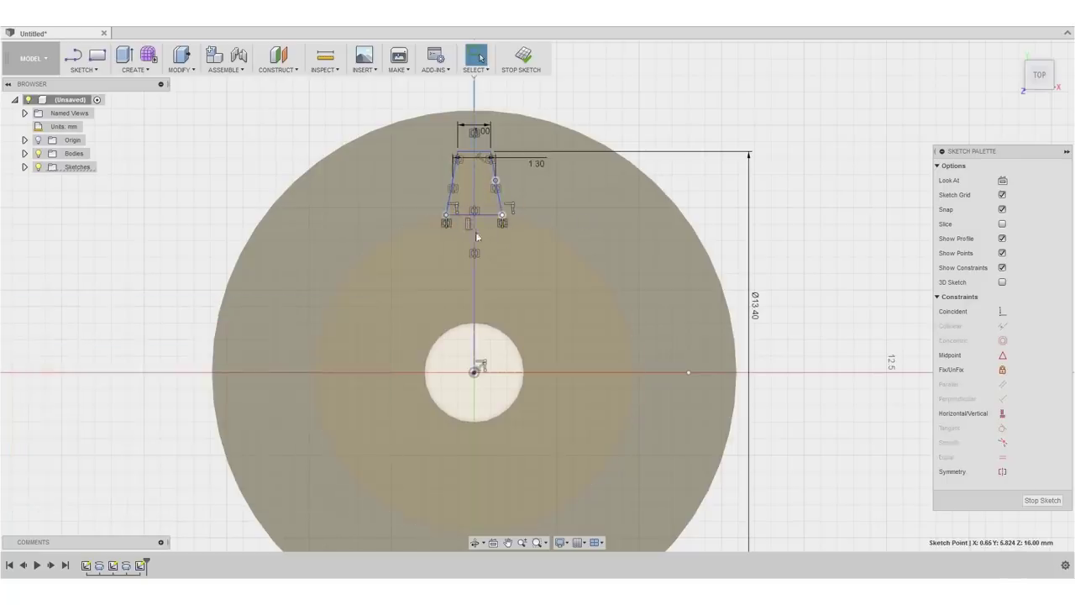
left_click(488, 259, "ctrl")
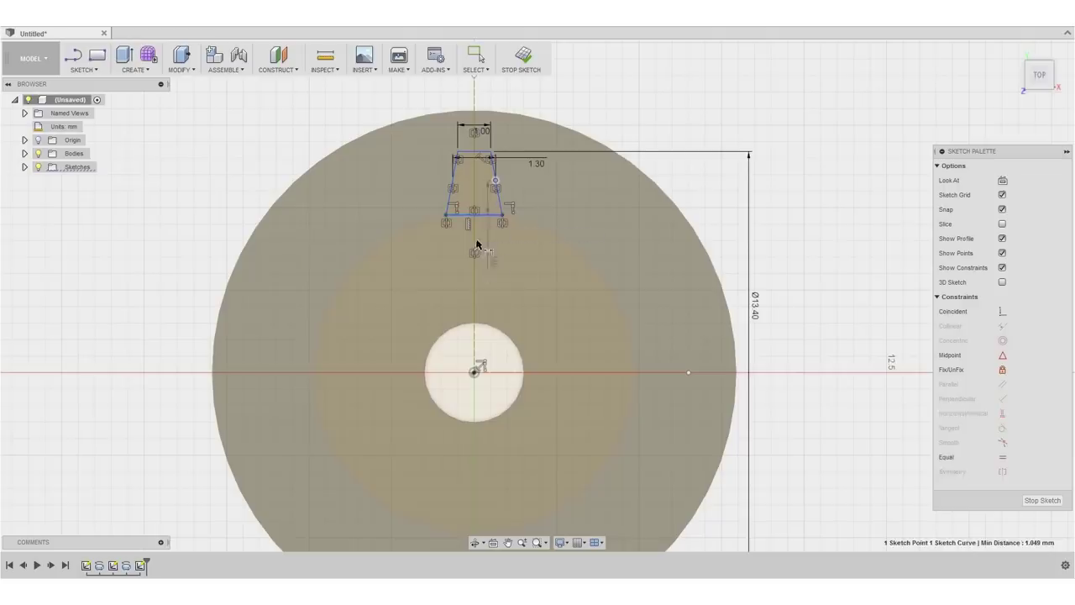
key("Escape")
key("Escape")
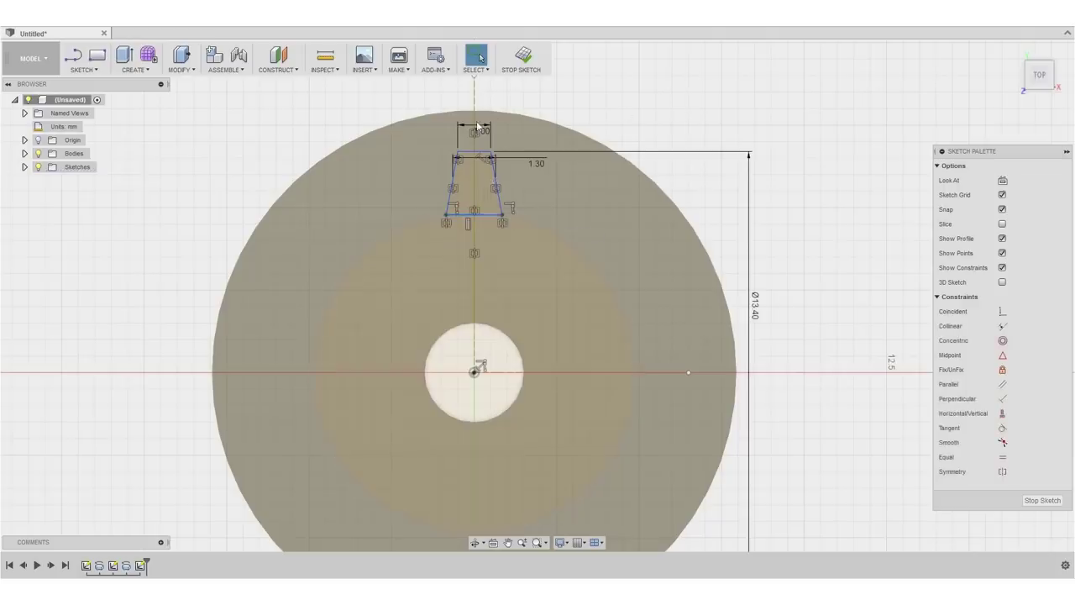
Step: Dimension the profile's bottom line to 1.20 mm and its right edge height to 0.90 mm
left_click(489, 218)
left_click(550, 294)
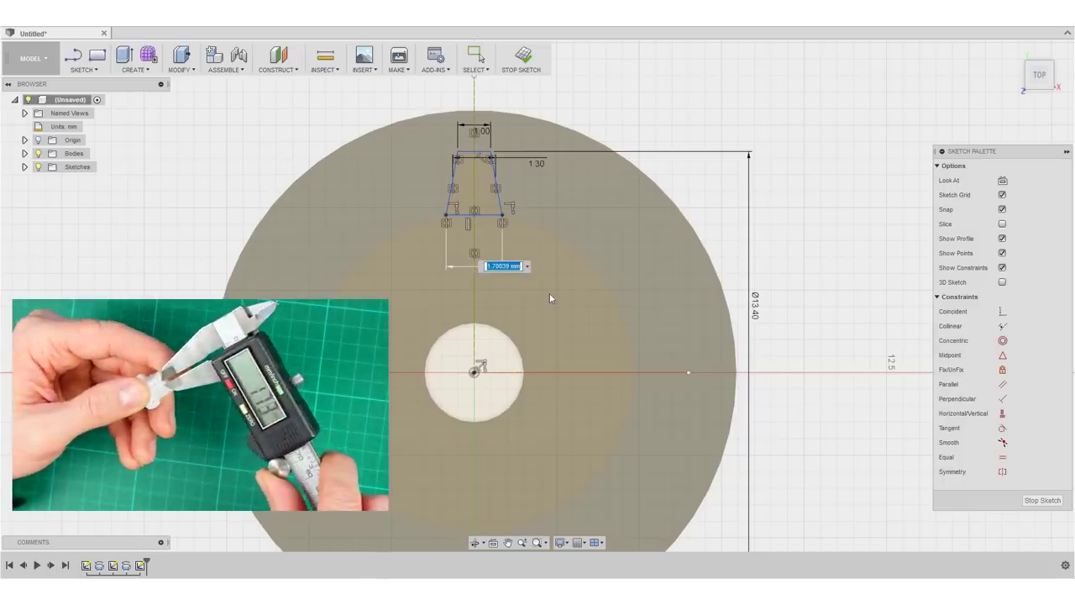
type("1.2")
key("Return")
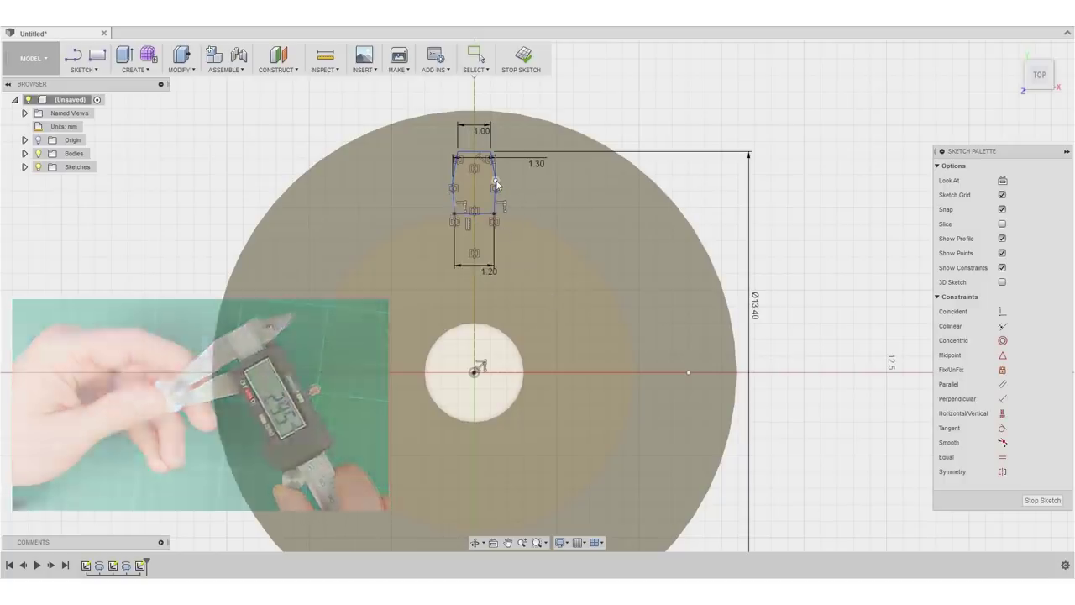
left_click(495, 182)
key("d")
left_click(492, 214)
left_click(571, 198)
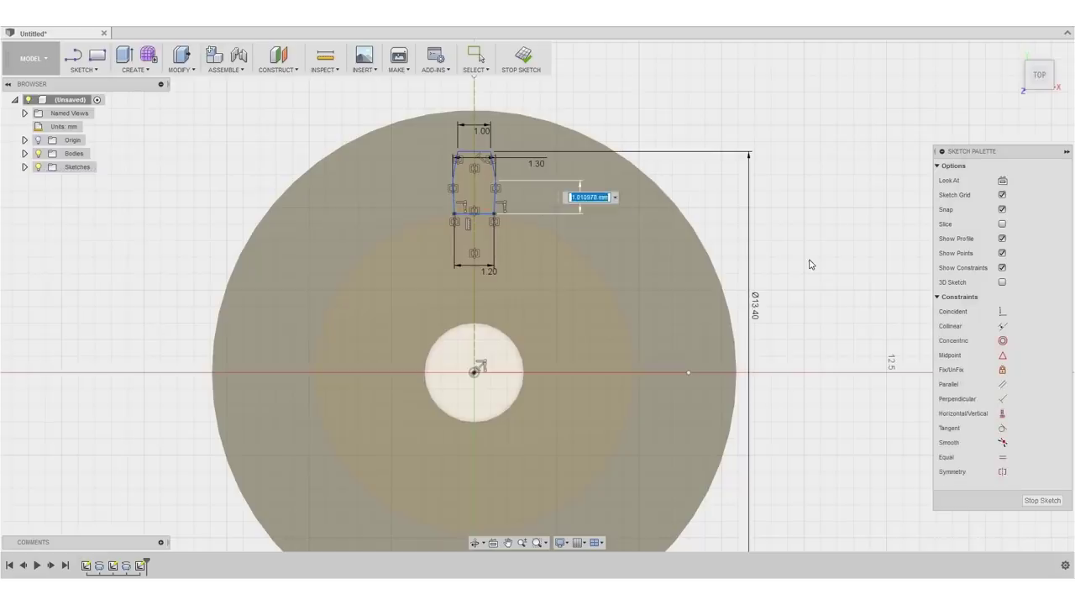
type("0.9")
key("Return")
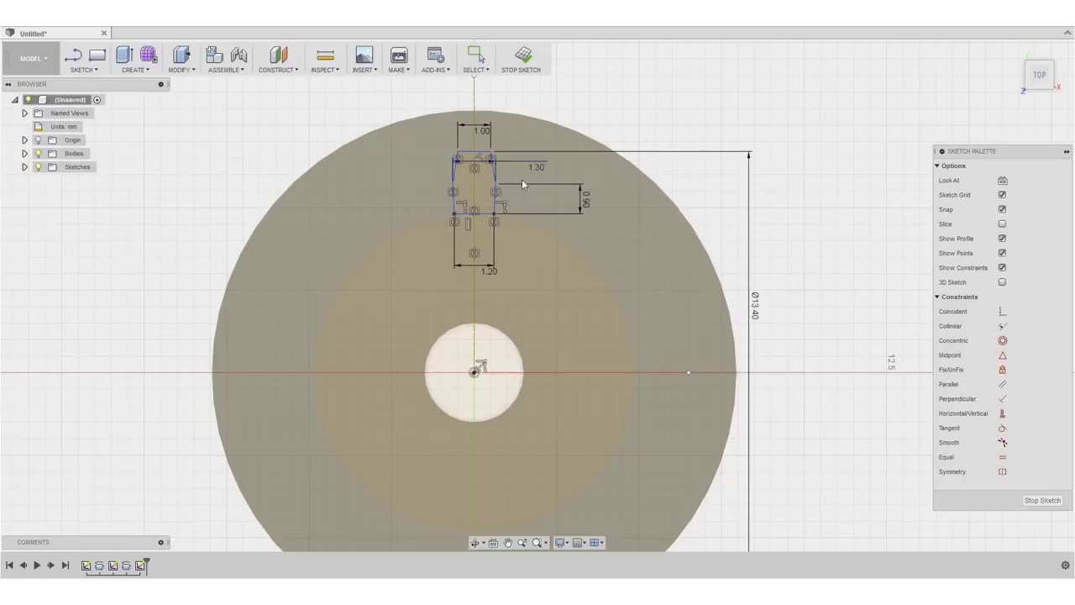
Step: Finish the sketch and extrude the tooth profile 12 mm downward, joined to the plug body
left_click(522, 55)
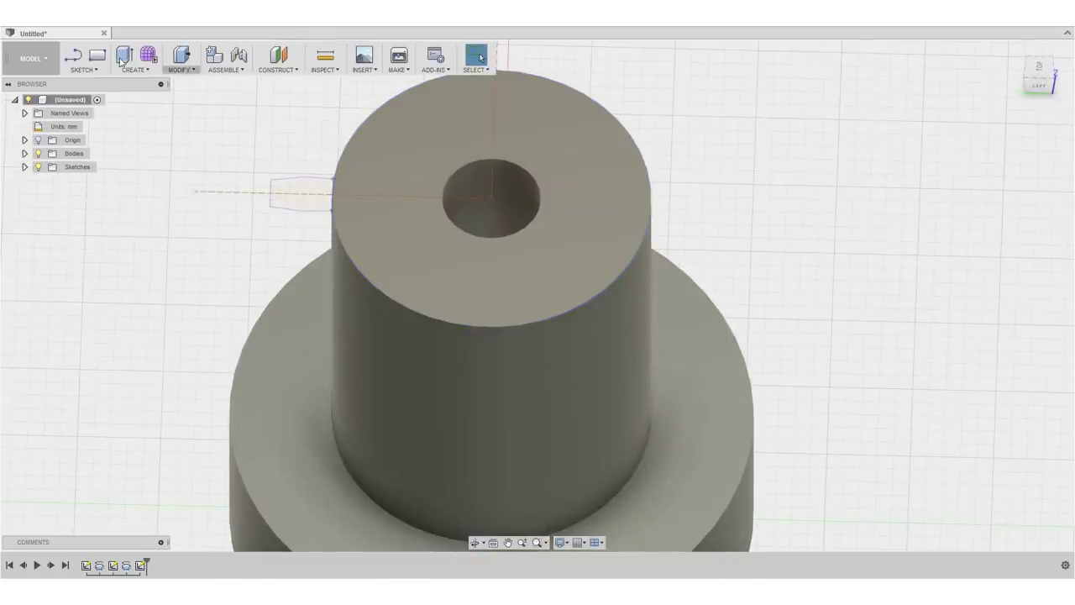
key("e")
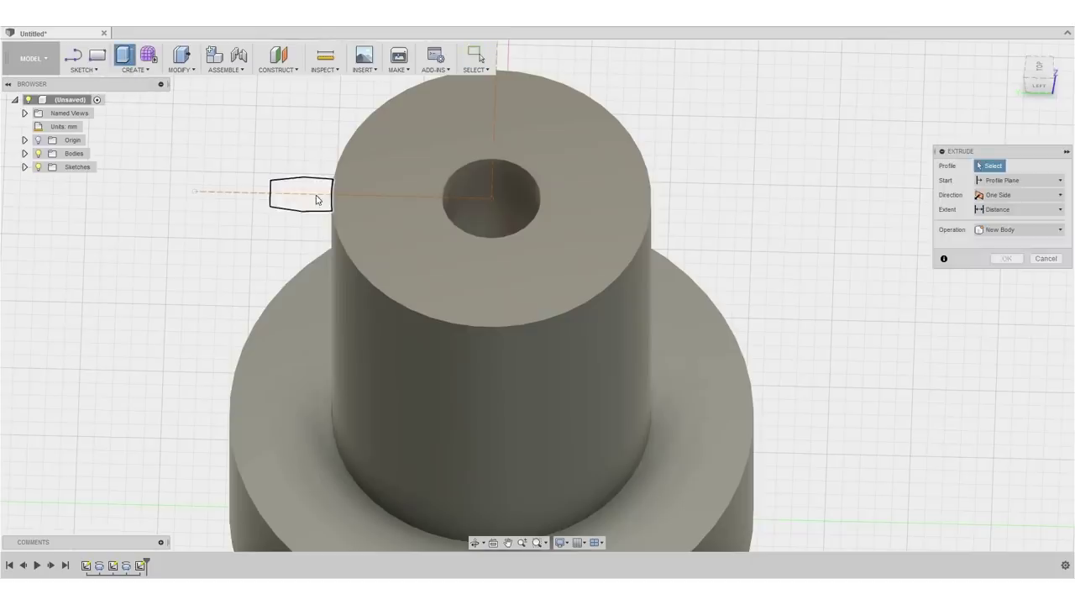
left_click(300, 188)
left_click_drag(301, 186, 301, 435)
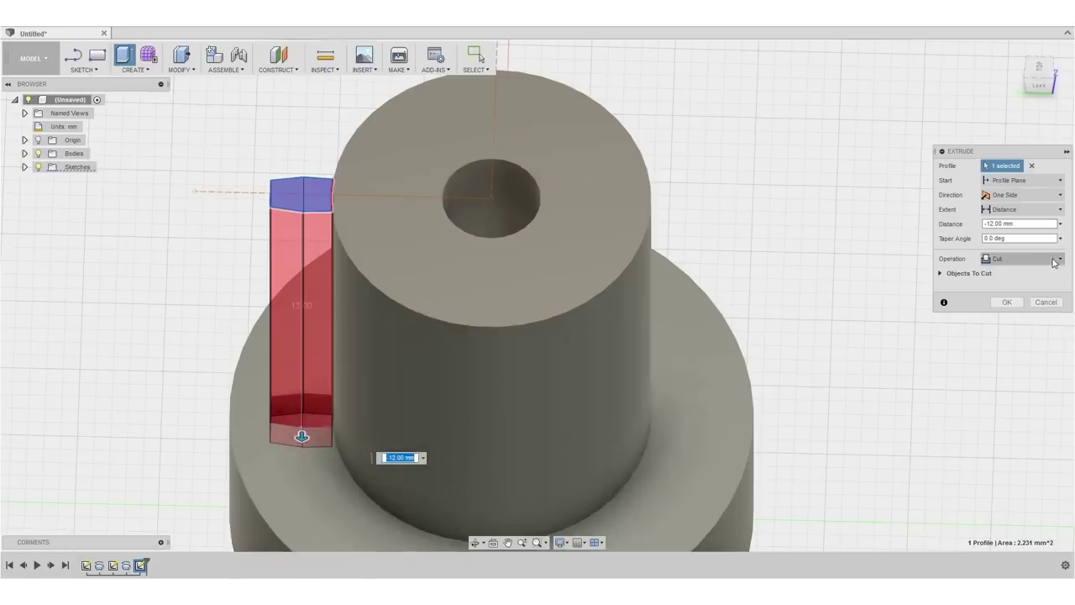
left_click(1055, 263)
left_click(1019, 274)
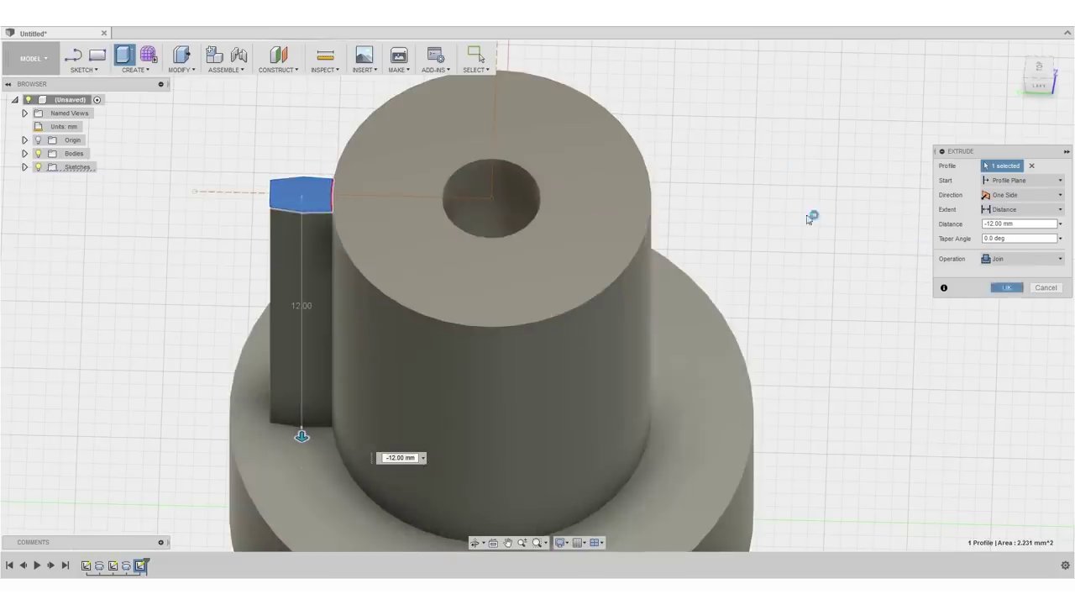
key("Return")
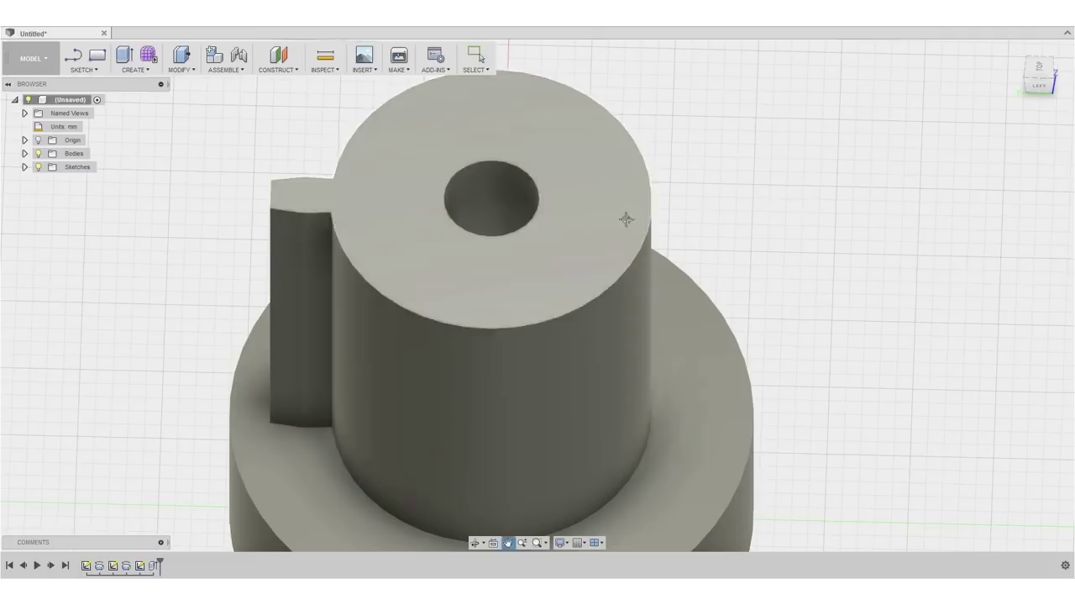
scroll(625, 217, "up", 2)
scroll(625, 227, "down", 3)
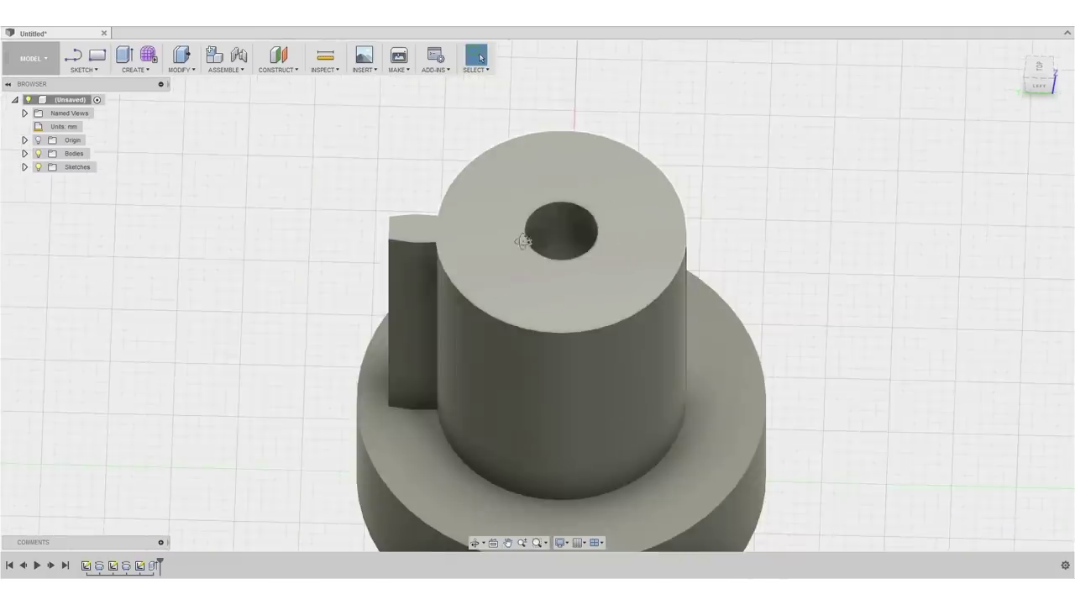
middle_click_drag(523, 242, 560, 223, "shift")
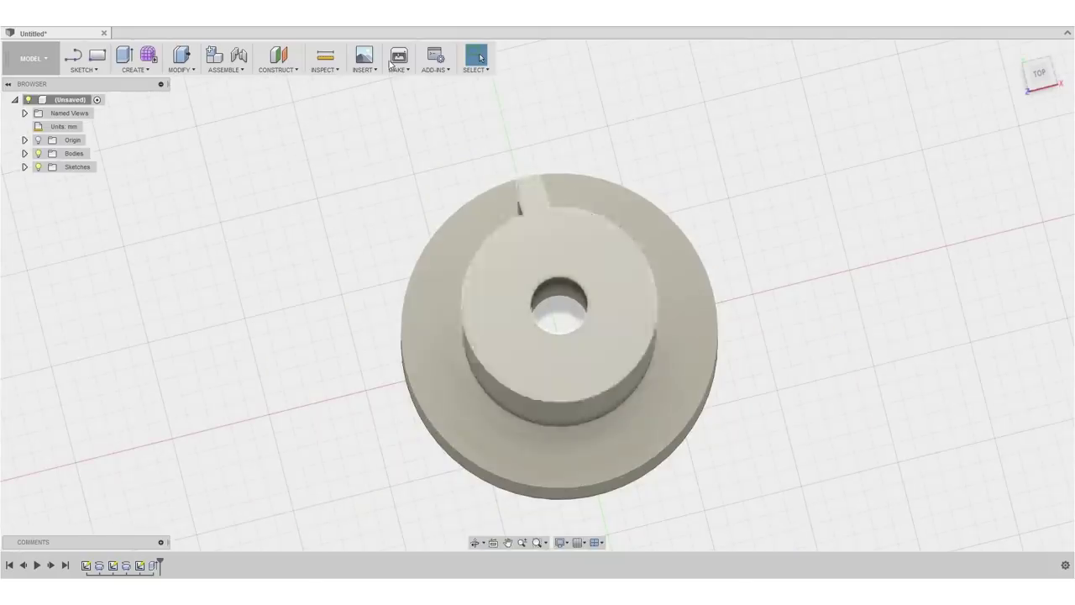
Step: Circular-pattern the Extrude1 feature 12 times around the centre hole axis, then inspect the teeth
left_click(143, 71)
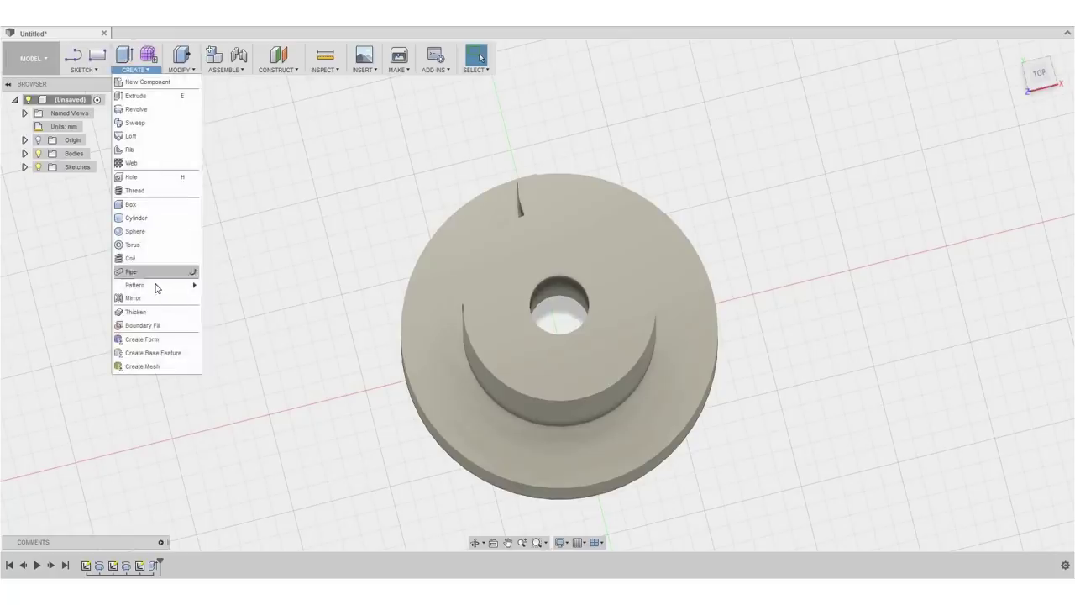
mouse_move(168, 287)
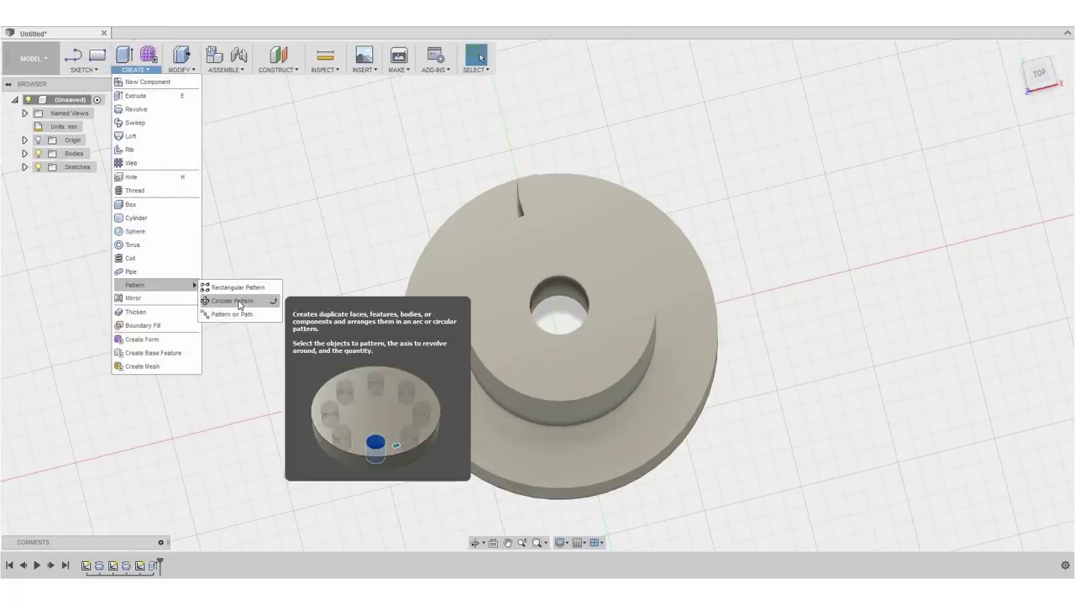
left_click(238, 302)
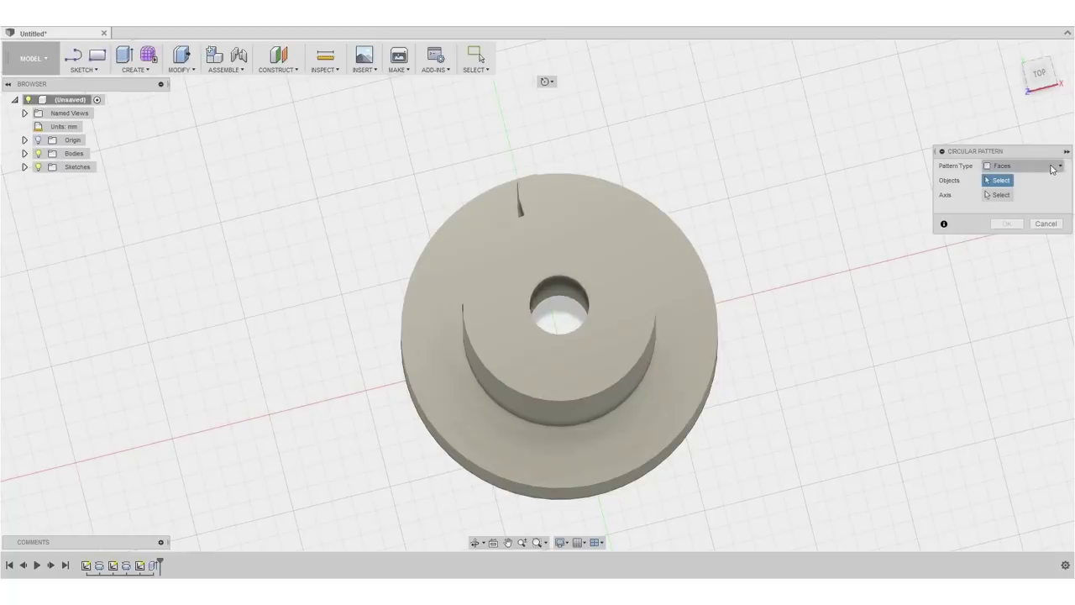
left_click(1023, 166)
left_click(1008, 207)
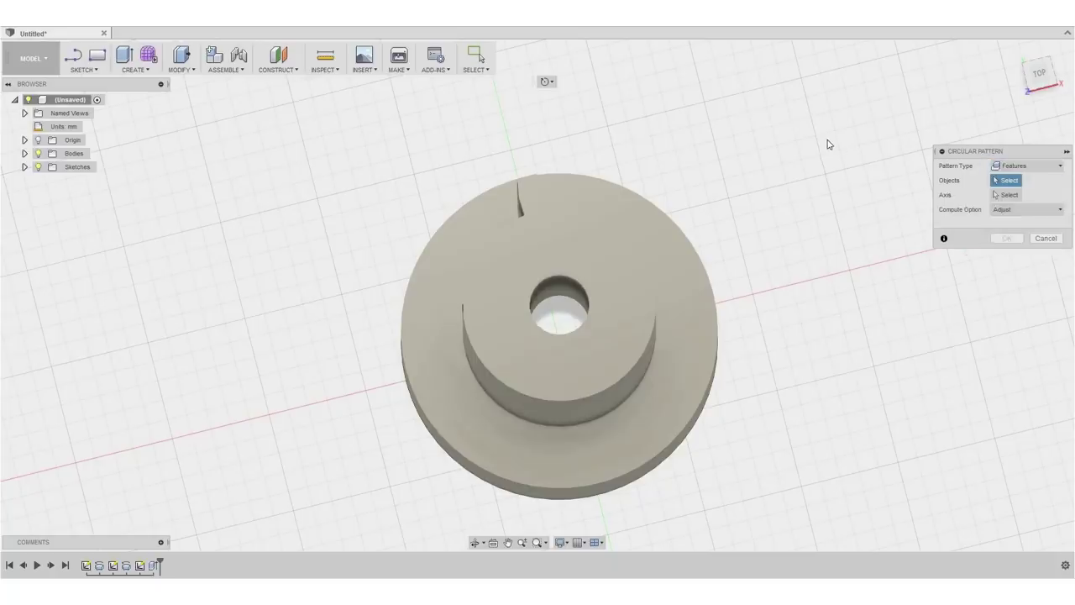
left_click(154, 566)
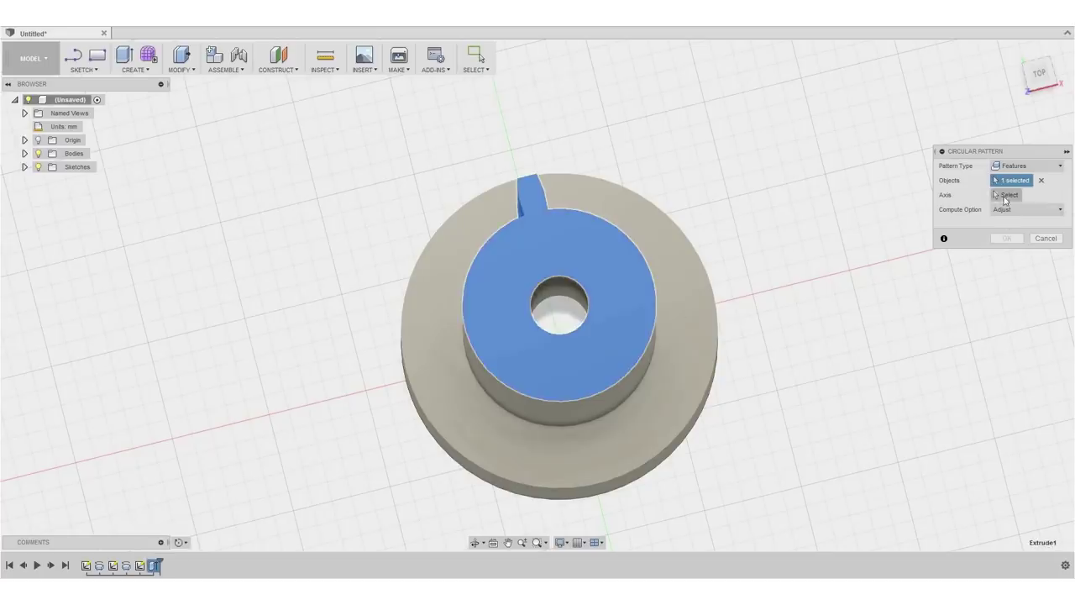
left_click(560, 283)
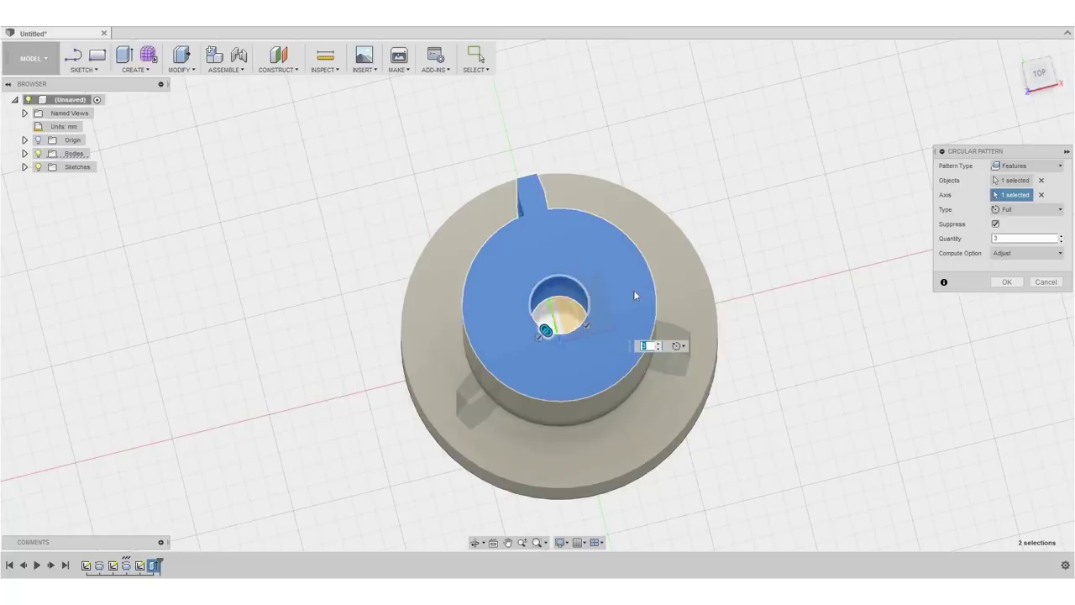
type("12")
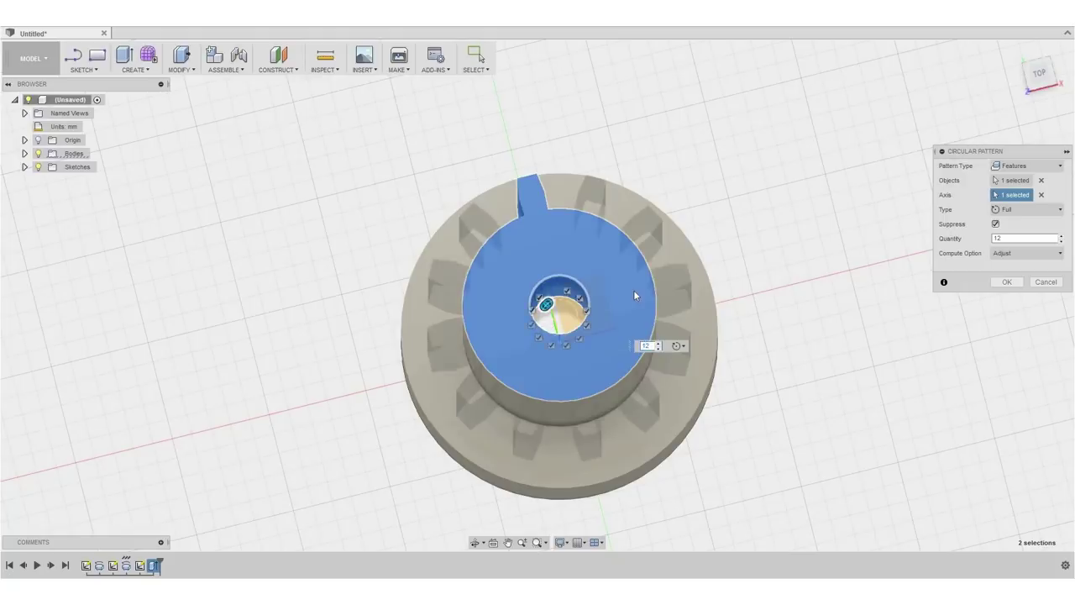
key("Return")
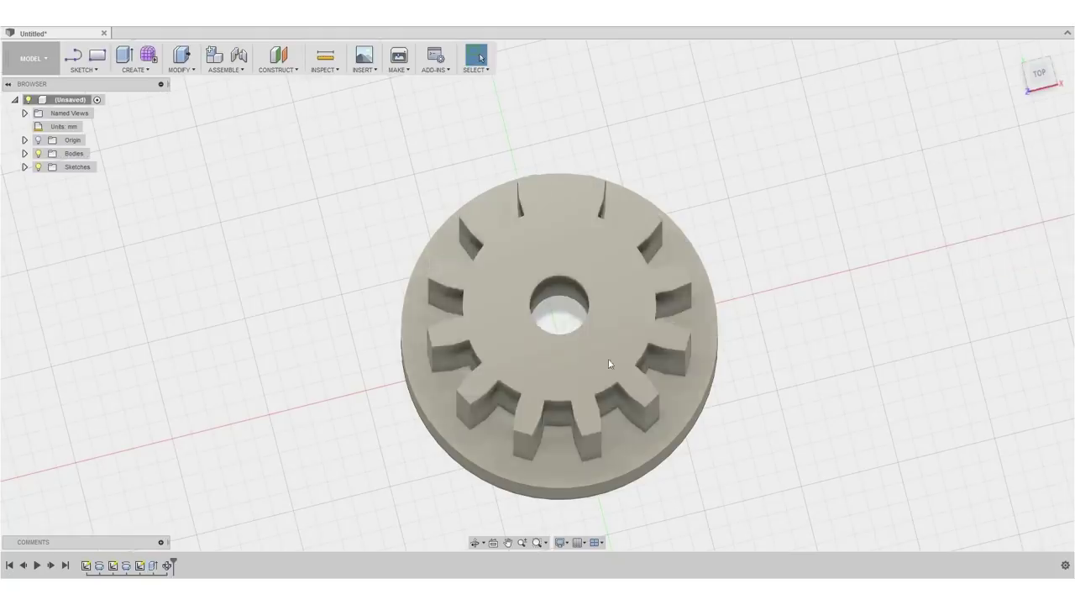
mouse_move(617, 289)
middle_mouse_down("shift")
mouse_move(583, 293)
mouse_move(605, 310)
mouse_move(601, 297)
middle_mouse_up("shift")
left_click(602, 297)
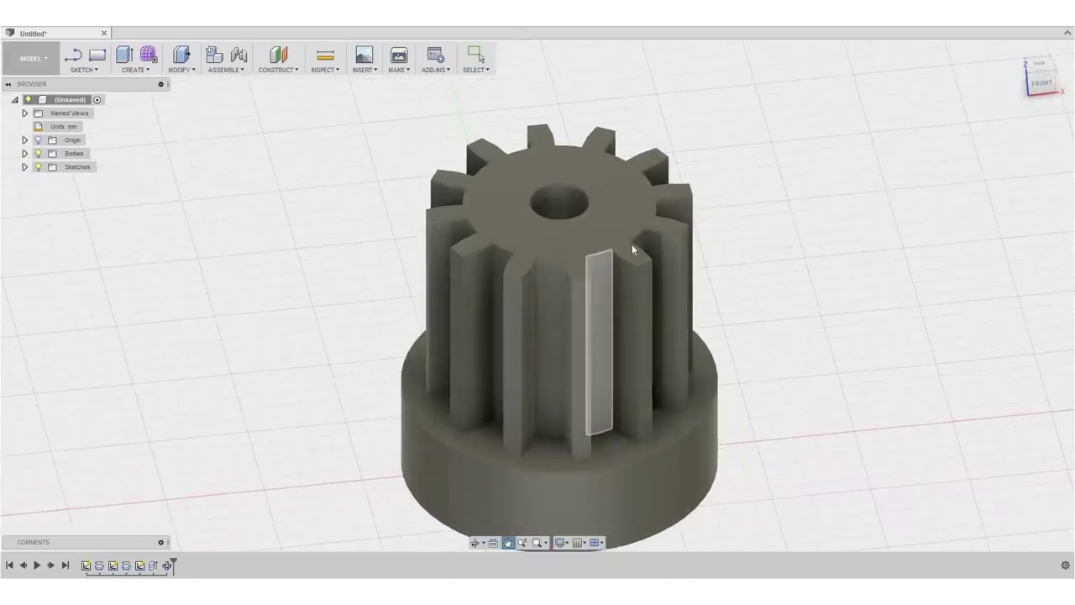
middle_click_drag(630, 240, 664, 163)
middle_click_drag(617, 260, 437, 135, "shift")
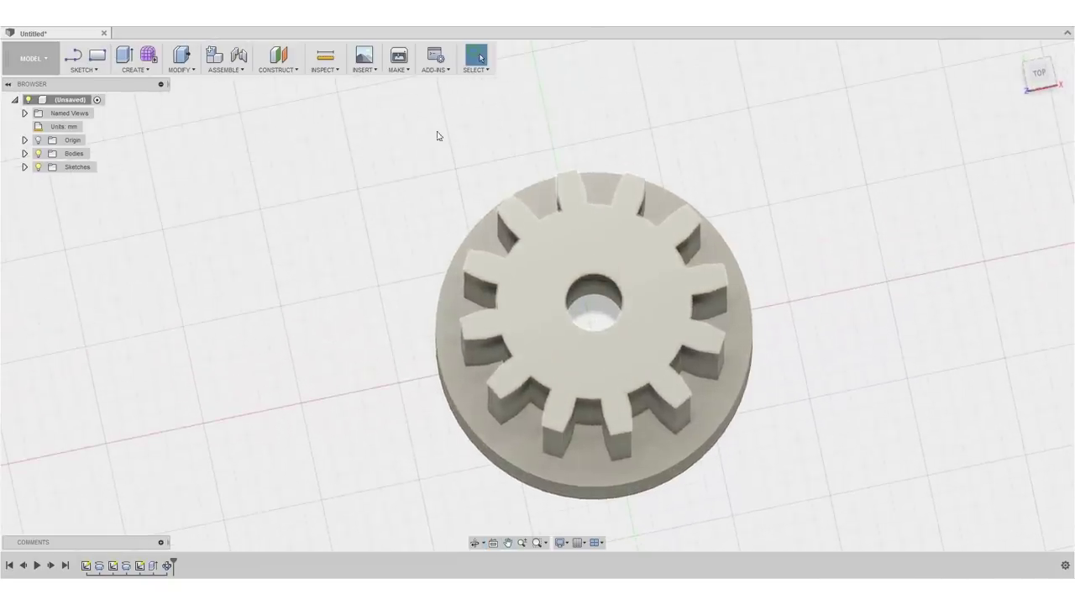
Step: Start a sketch on the lower gear's top face and draw a four-corner tooth outline
left_click(72, 59)
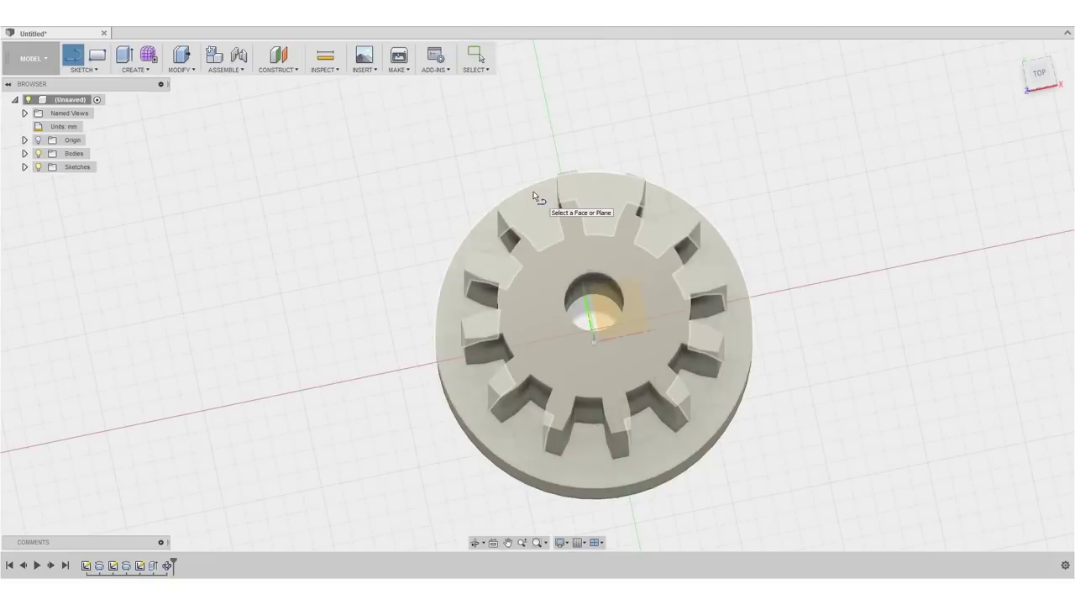
left_click(546, 193)
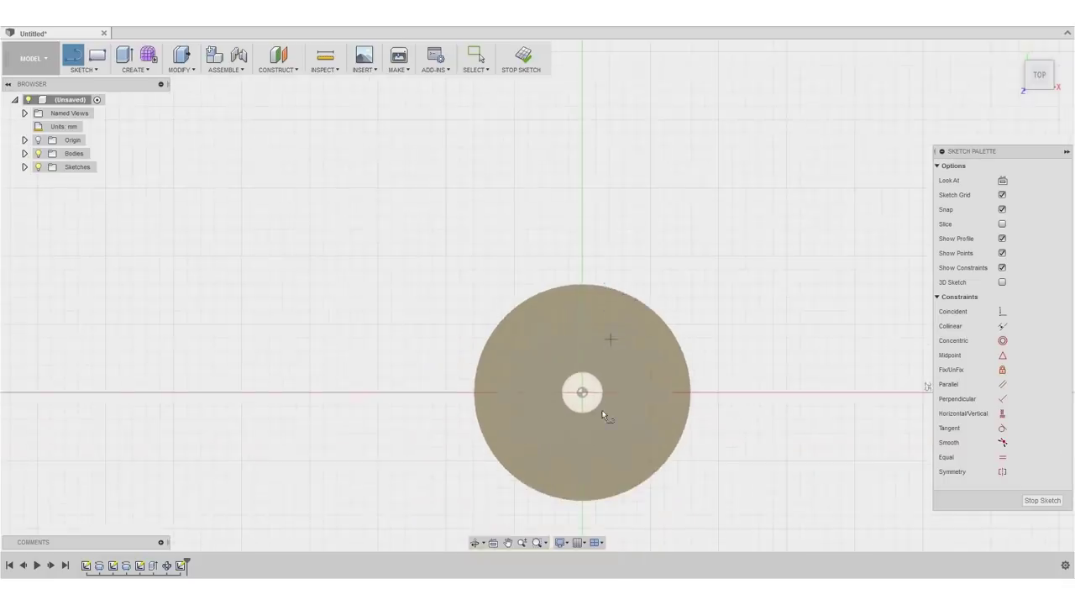
scroll(596, 409, "up", 2)
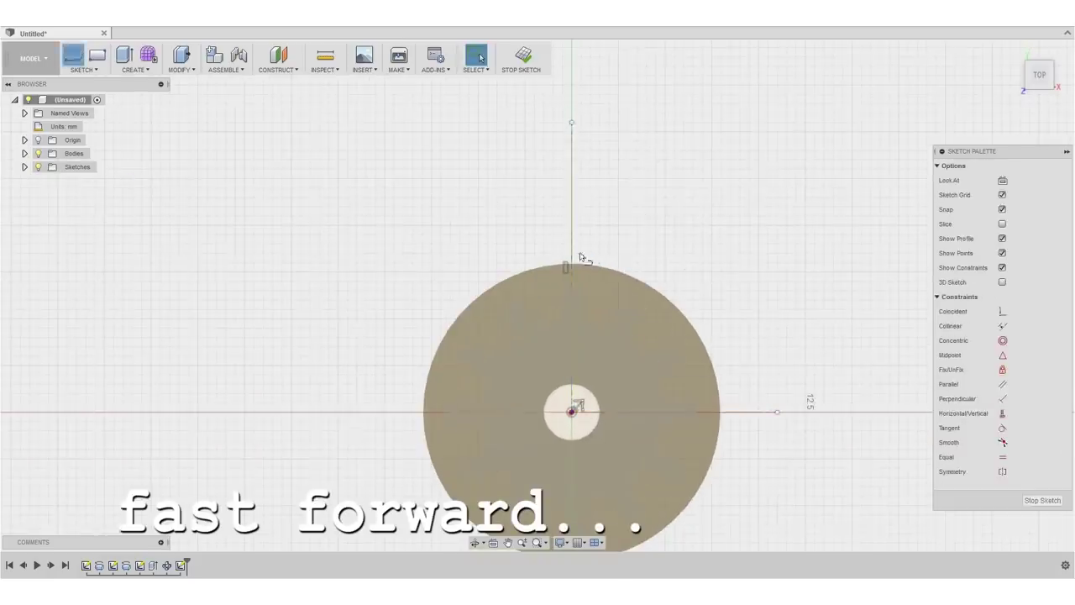
scroll(576, 249, "up", 3)
left_click(548, 280)
left_click(559, 128)
left_click(602, 127)
left_click(619, 225)
Step: Make the tooth outline symmetric about the centre axis
left_click(616, 282)
left_click(549, 279)
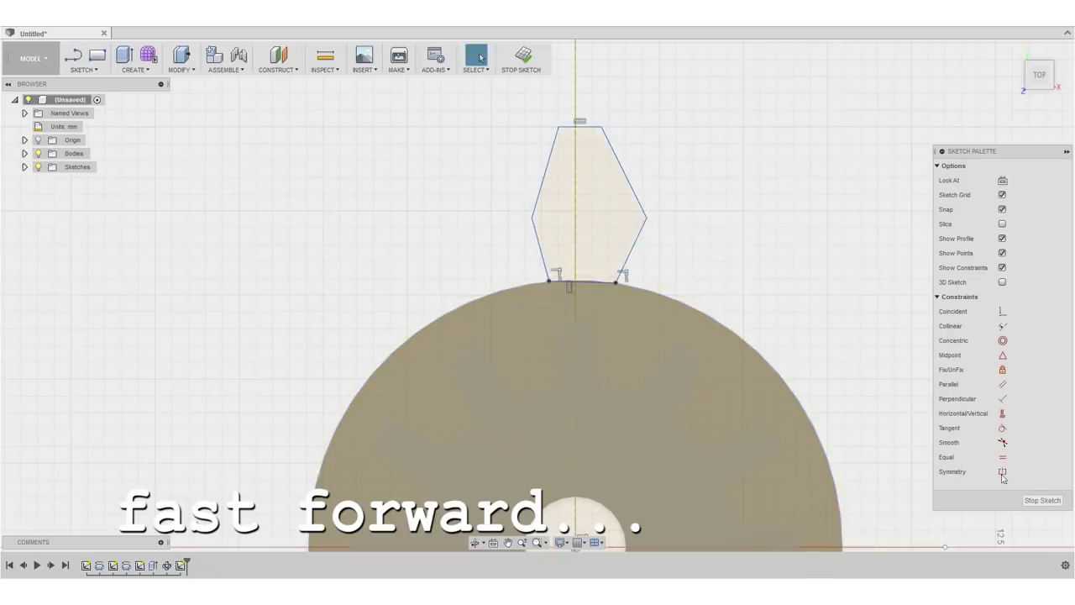
key("Escape")
left_click(1002, 471)
left_click(577, 248)
left_click(615, 282)
key("Escape")
middle_click_drag(697, 284, 641, 193)
Step: Dimension the tooth widths to 1.20, 1.65 and 1.50 mm and its height to 0.65 mm
left_click(507, 149)
left_click(552, 120)
type("1.2")
key("Return")
left_click(580, 198)
type("1.65")
key("Return")
left_click(578, 268)
type("1.5")
key("Return")
left_click(533, 238)
left_click(532, 291)
left_click(653, 252)
type("0.65")
key("Return")
Step: Add a Ø19.50 tip circle diameter dimension and finish the tooth sketch
middle_click_drag(811, 396, 781, 366)
right_click(761, 293)
left_click(763, 350)
type("19.5")
key("Return")
left_click(522, 57)
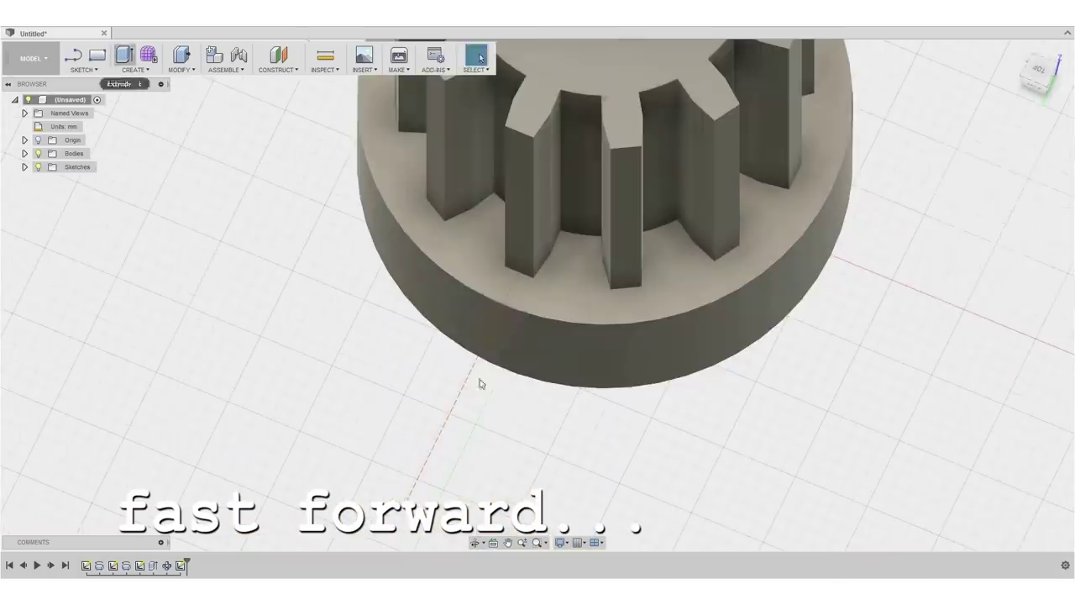
Step: Circular-pattern the new tooth 18 times around the gear's central axis
scroll(533, 357, "up", 5)
scroll(533, 352, "down", 5)
left_click(134, 69)
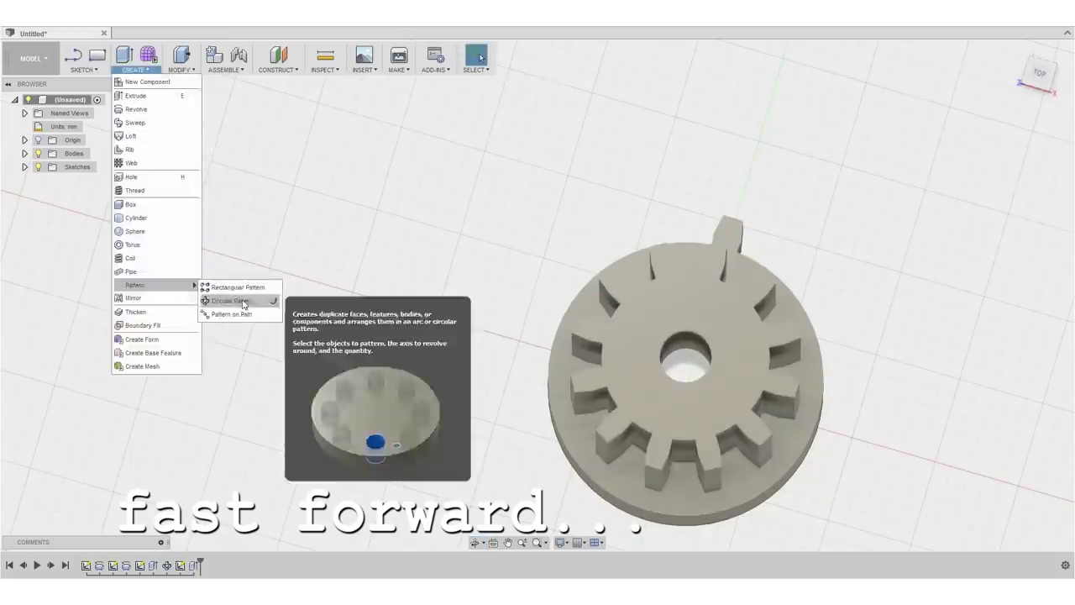
left_click(240, 297)
left_click(686, 353)
type("18")
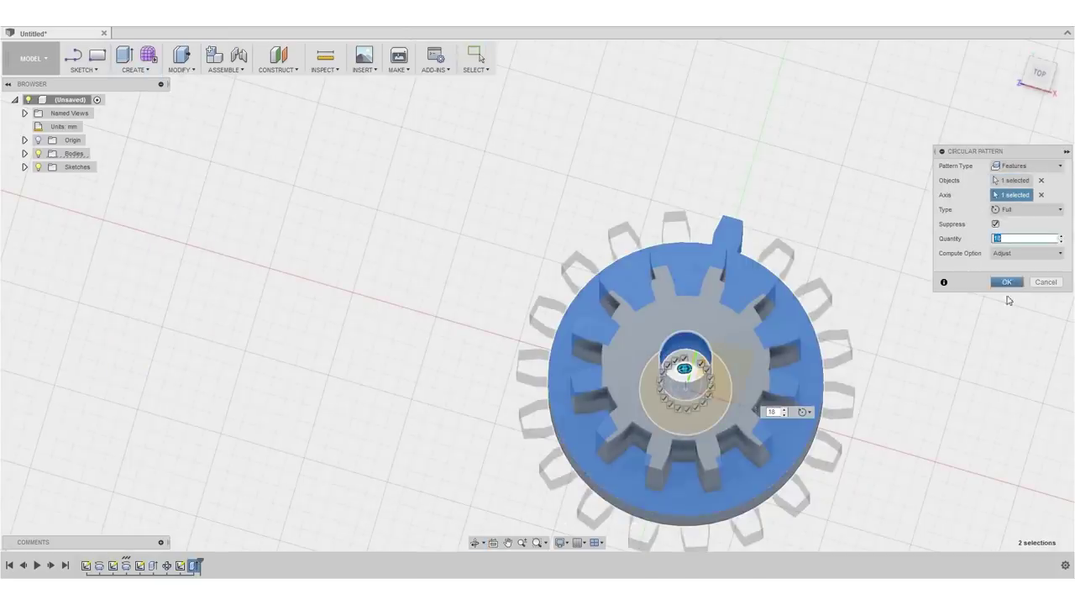
key("Return")
middle_click_drag(815, 308, 824, 336, "shift")
mouse_move(823, 252)
middle_mouse_down("shift")
mouse_move(797, 323)
mouse_move(811, 259)
mouse_move(804, 328)
mouse_move(849, 168)
middle_mouse_up("shift")
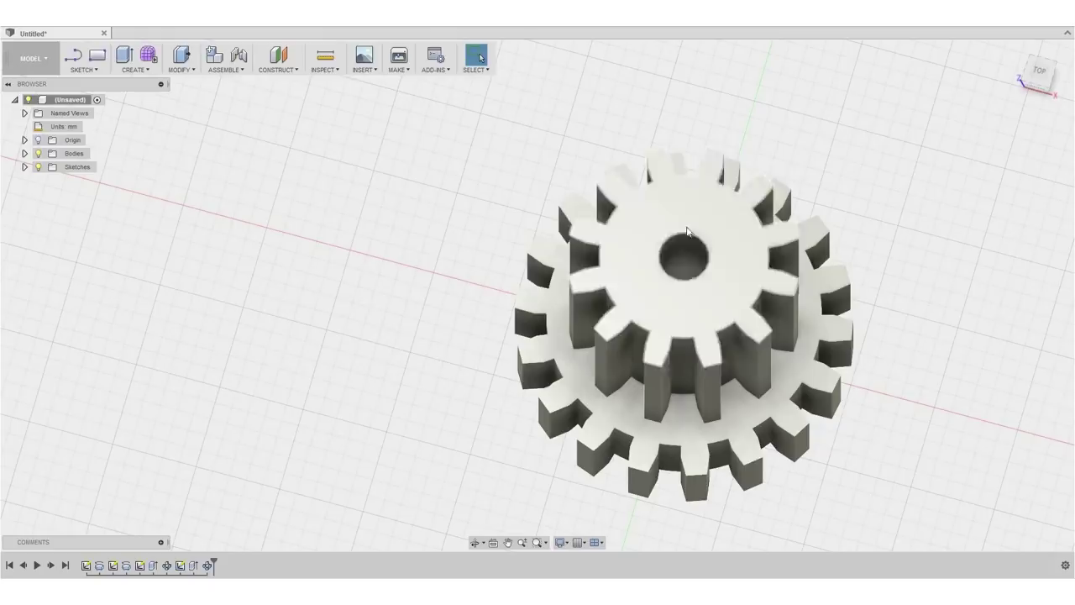
Step: Draw a centre-diameter circle on the gear's top face around the hole and dimension it Ø5.3 mm
middle_click_drag(786, 202, 631, 107, "shift")
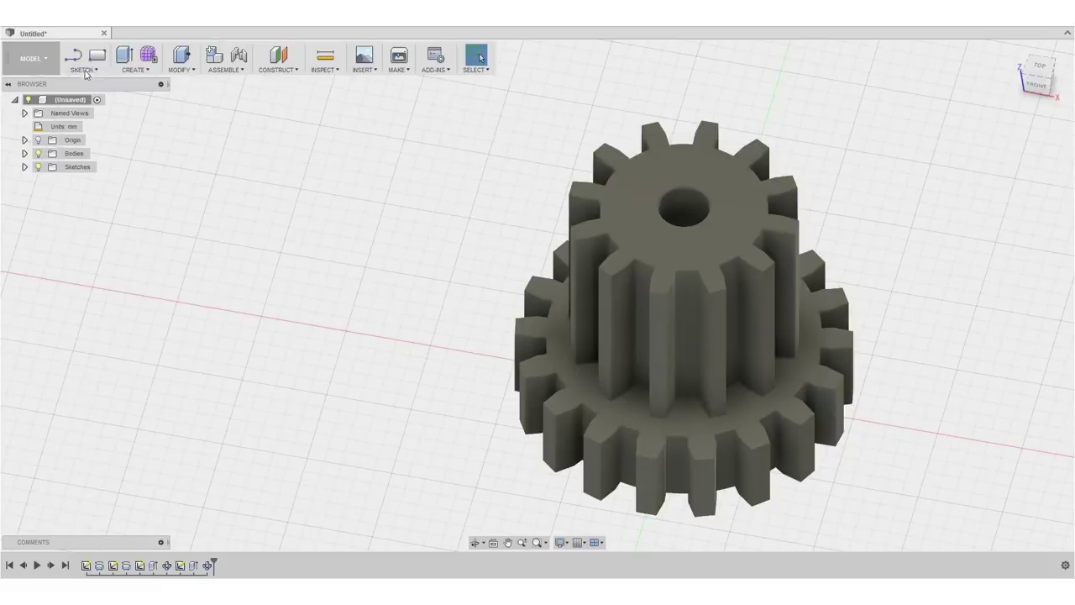
left_click(83, 70)
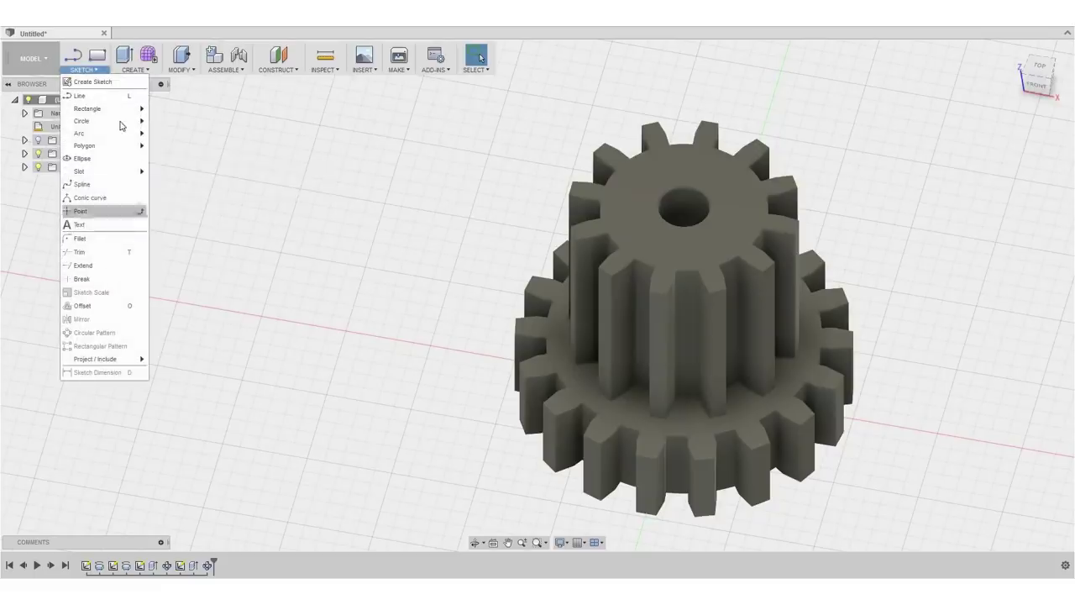
mouse_move(141, 123)
left_click(193, 120)
left_click(666, 171)
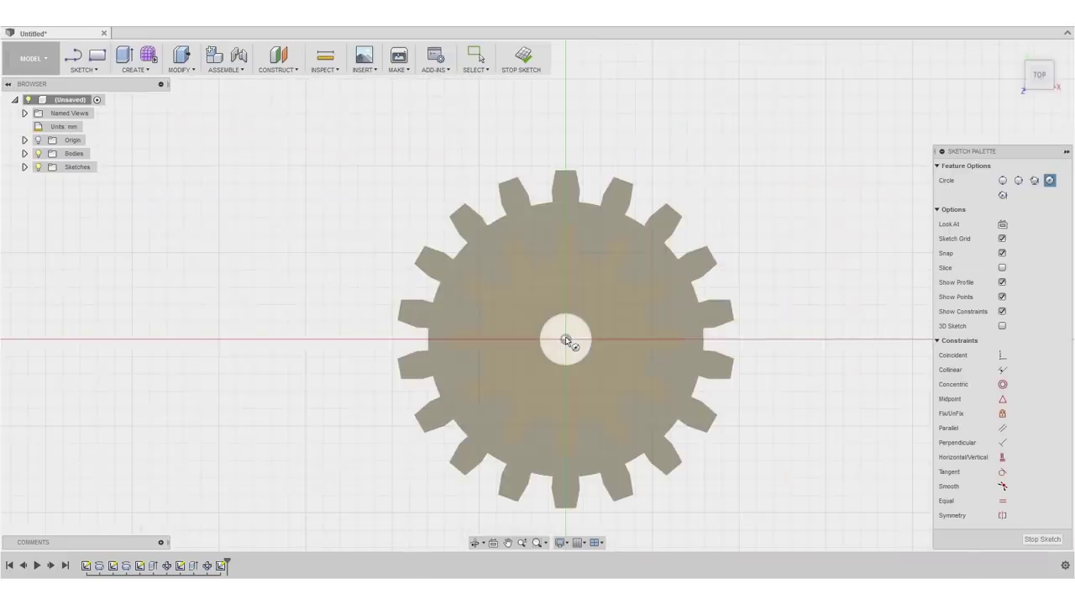
left_click(565, 337)
left_click(608, 335)
key("Escape")
left_click(601, 321)
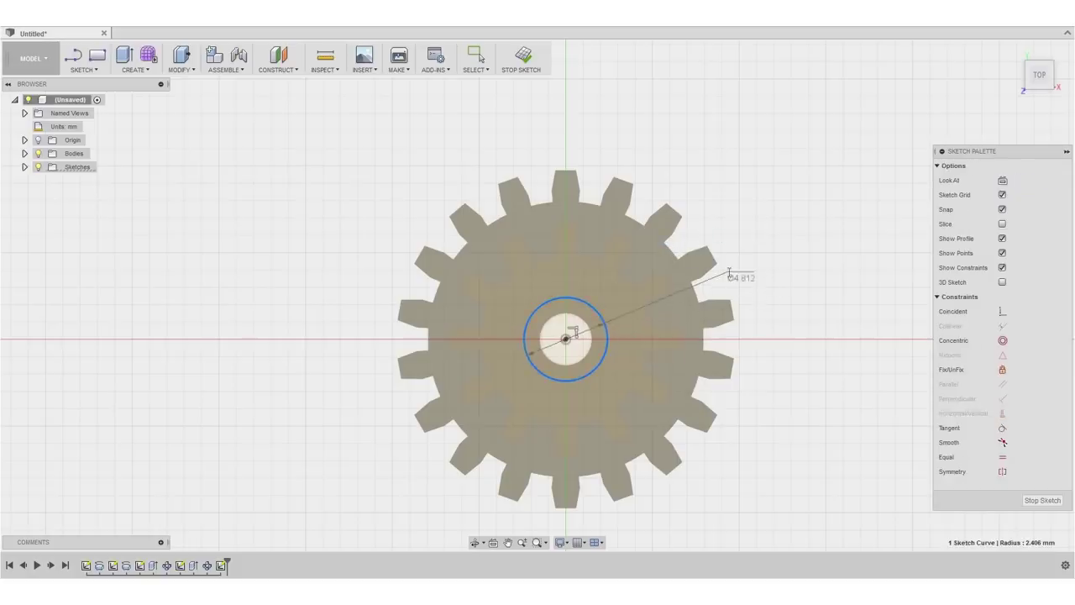
left_click(732, 272)
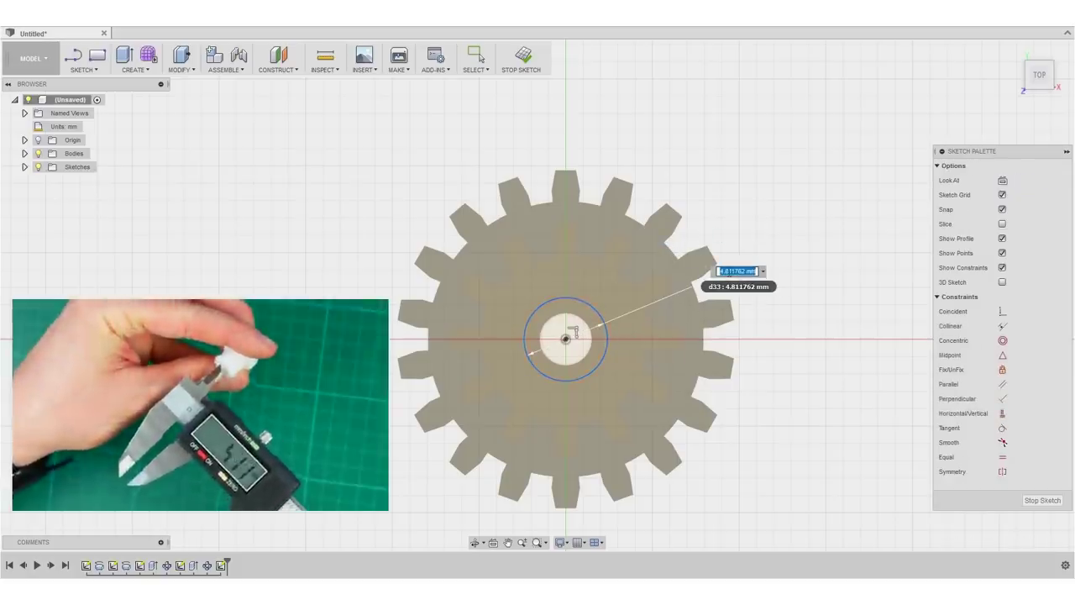
type("5.3")
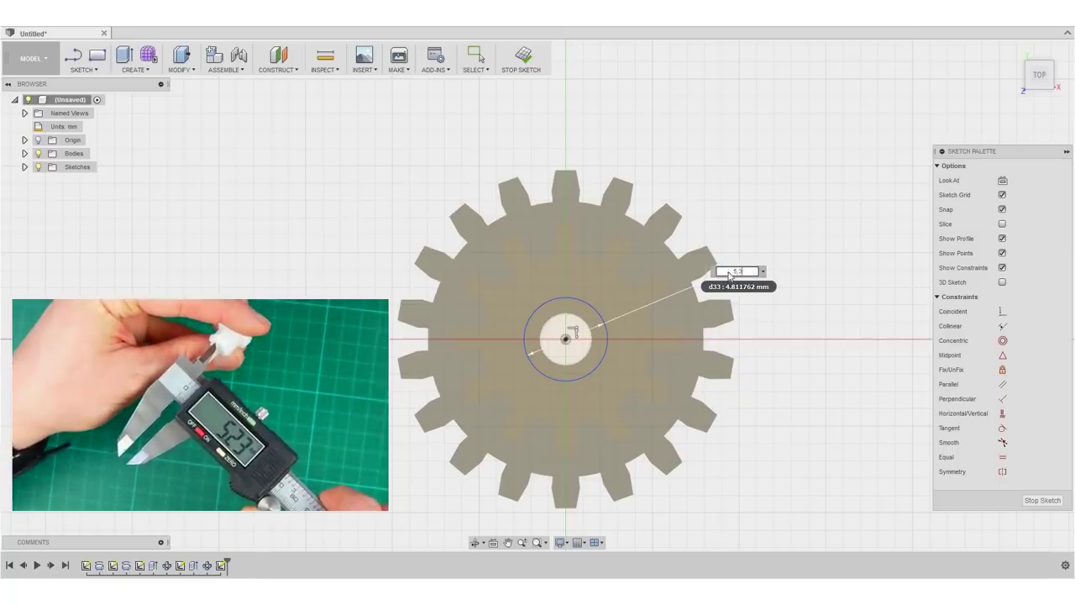
key("Return")
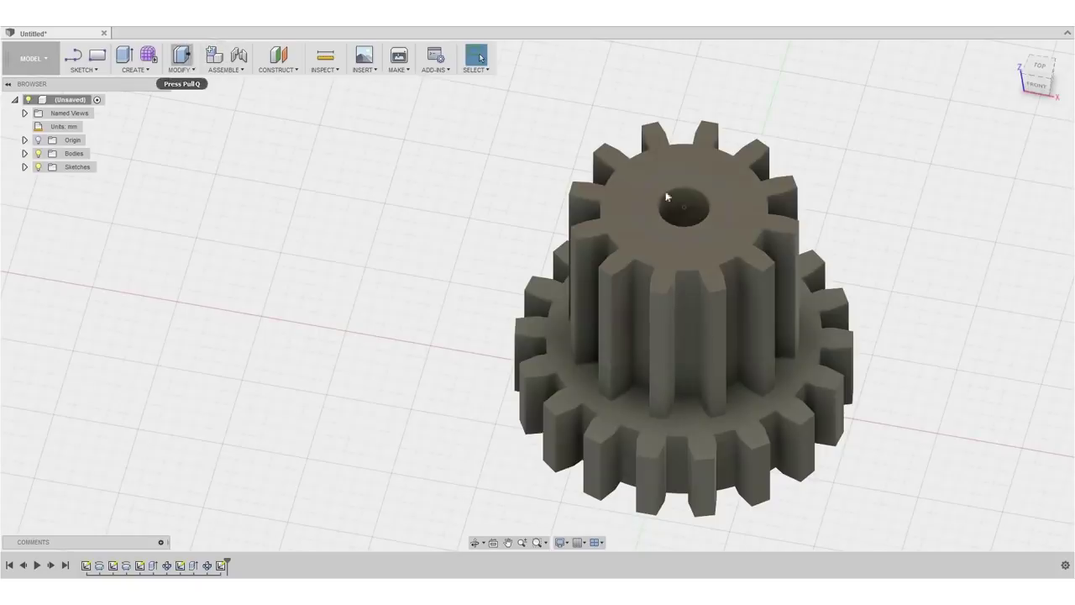
Step: Extrude the ring around the hole -0.8 mm as a cut into the gear's top
key("e")
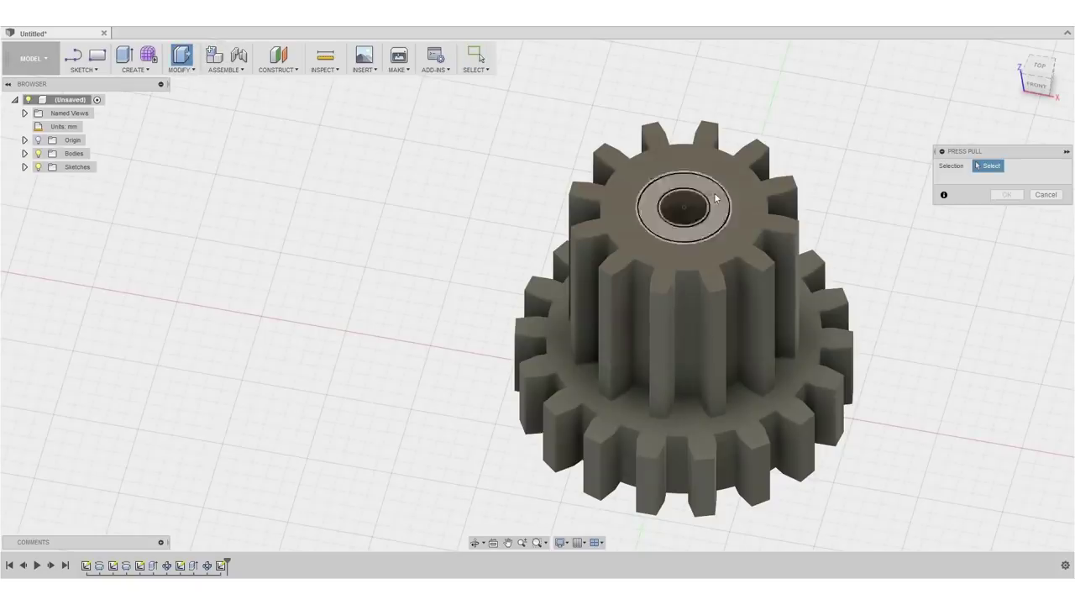
left_click(714, 192)
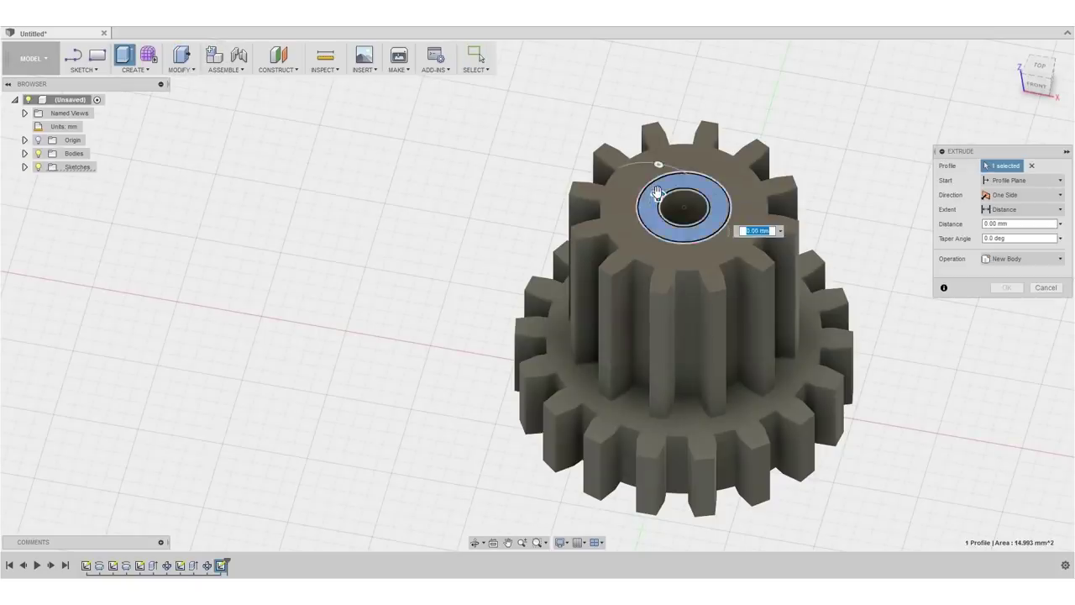
left_click_drag(658, 199, 751, 260)
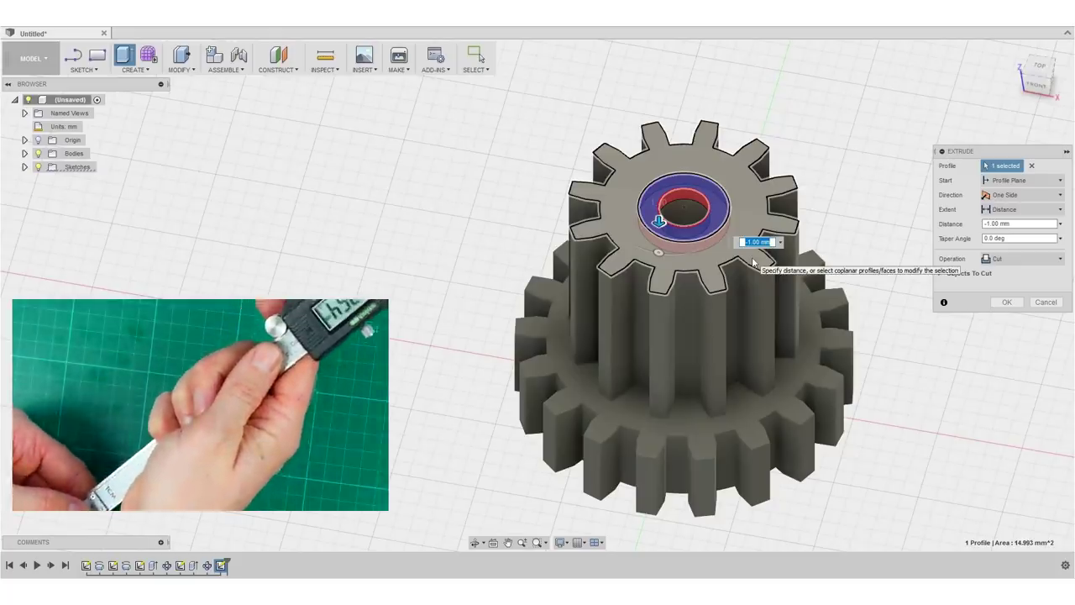
type("-0.8")
key("Return")
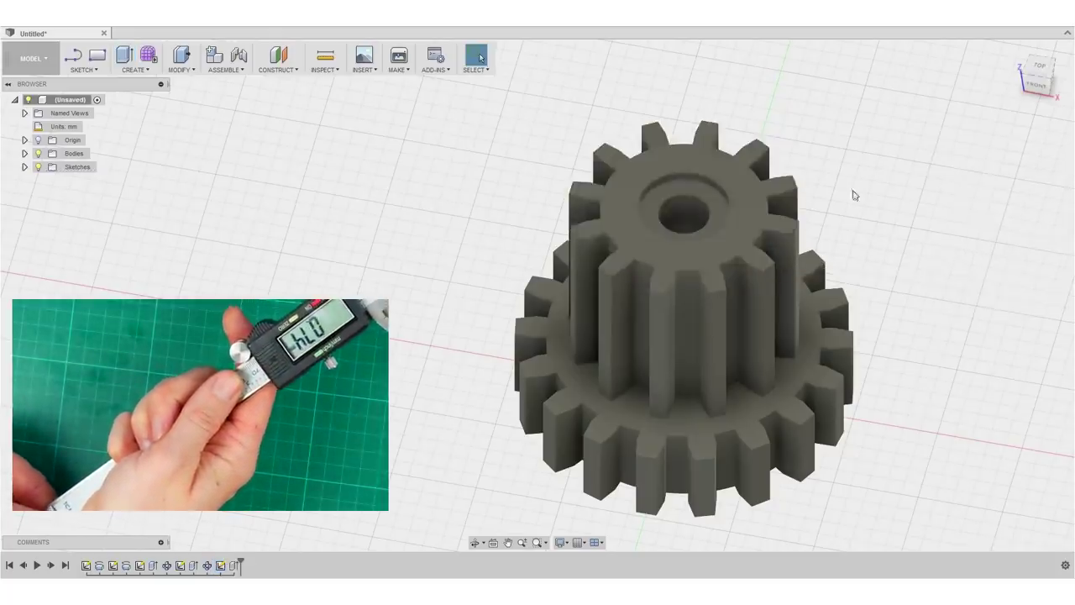
middle_click_drag(704, 273, 772, 250, "shift")
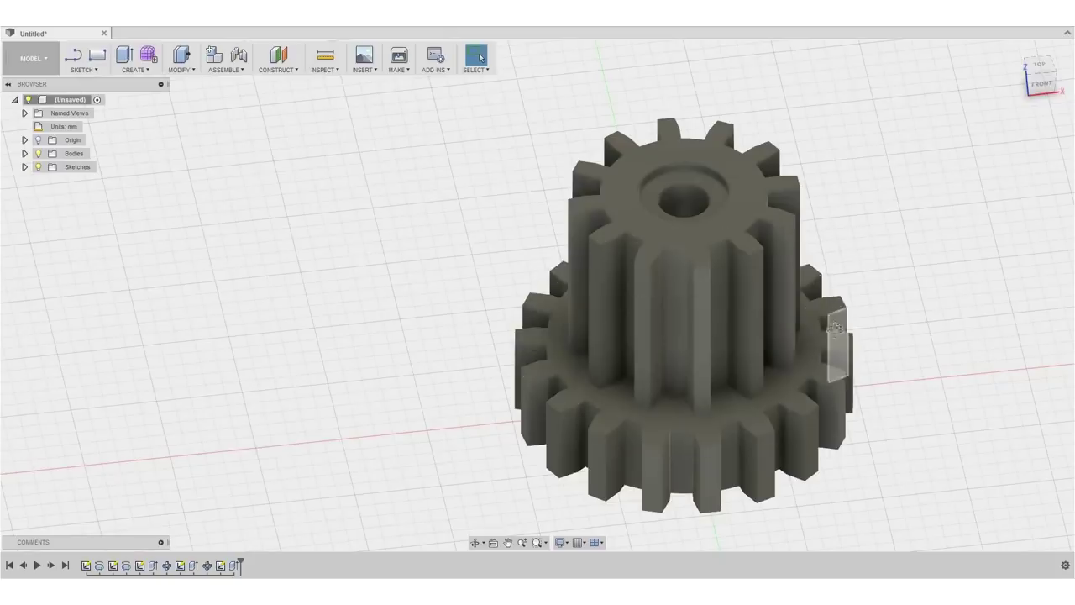
middle_click_drag(817, 278, 820, 332, "shift")
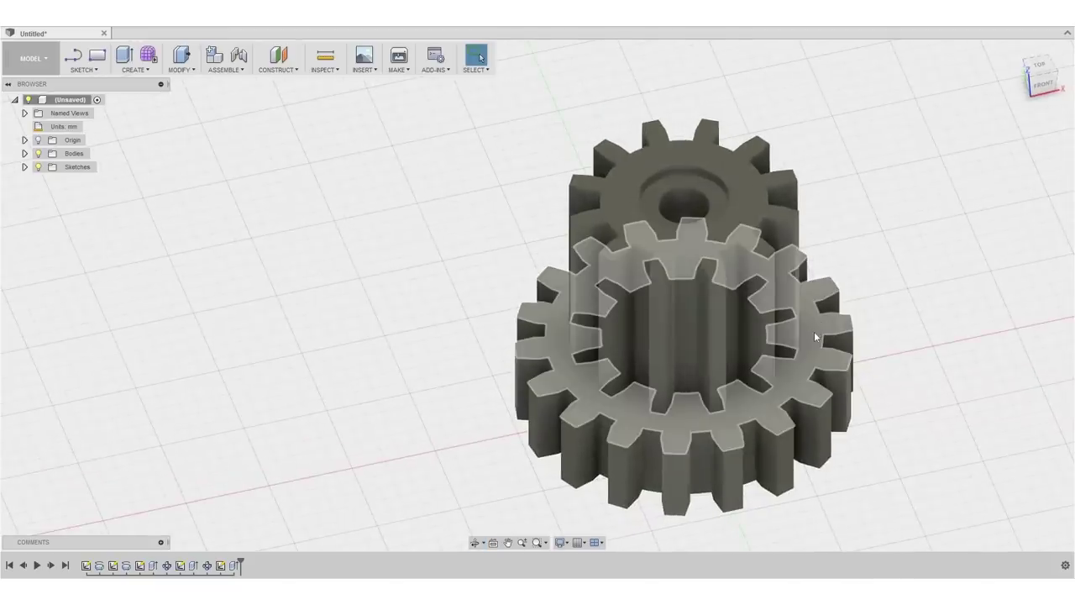
Step: Start a chamfer and select the tooth edges visible on the front of the gear
left_click(181, 73)
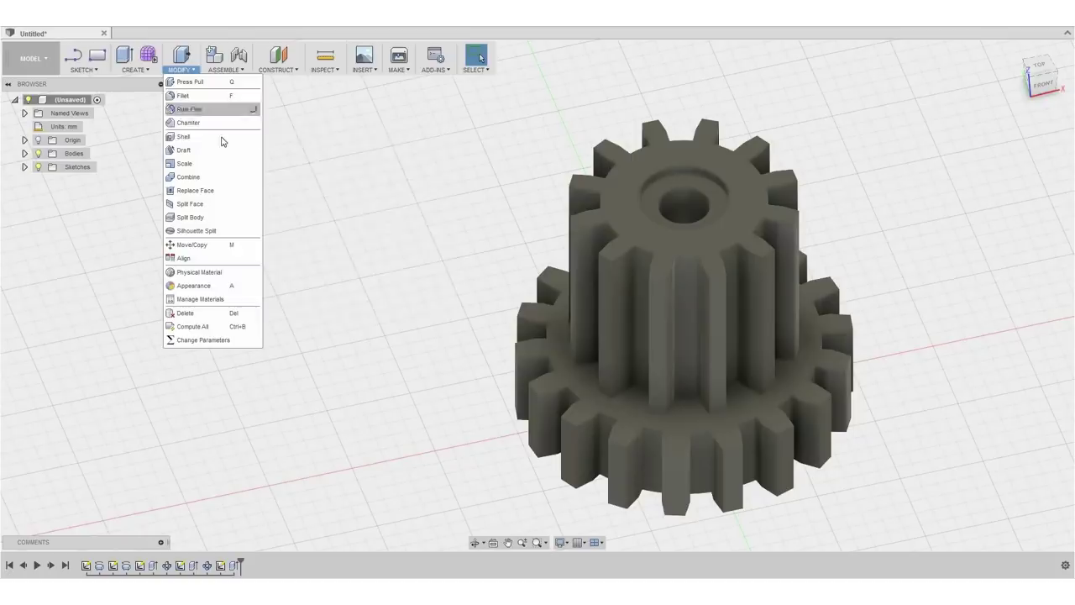
left_click(188, 123)
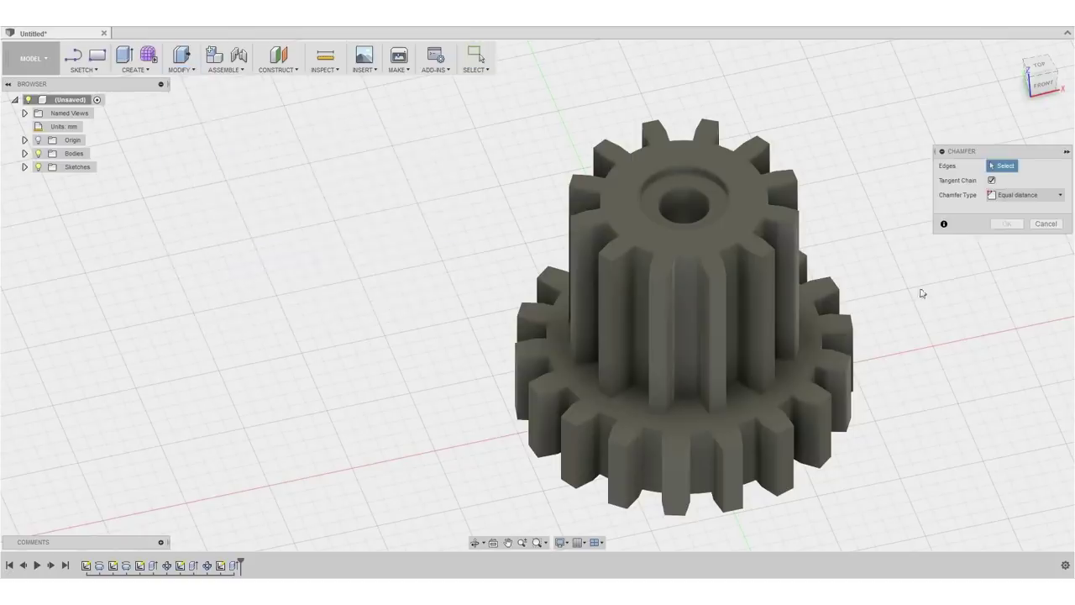
left_click(770, 254)
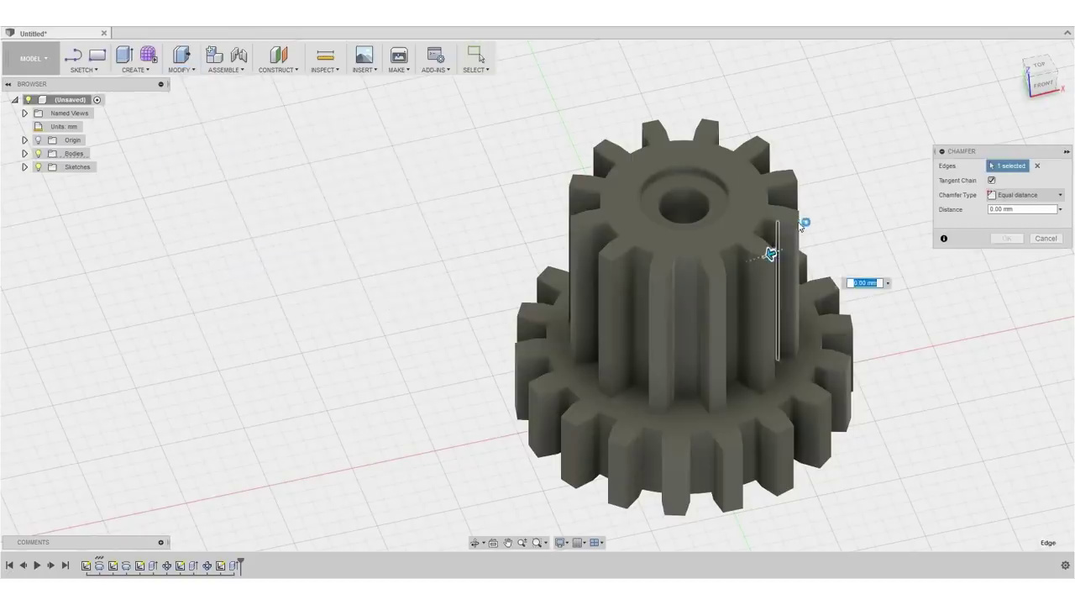
left_click(801, 174)
left_click(771, 144)
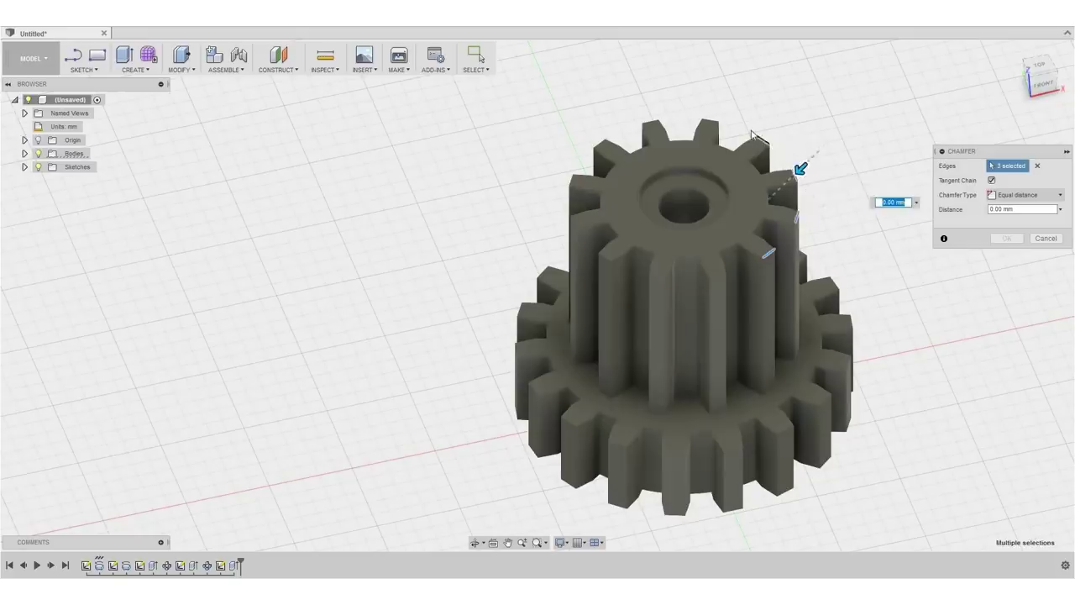
left_click(711, 122)
left_click(652, 125)
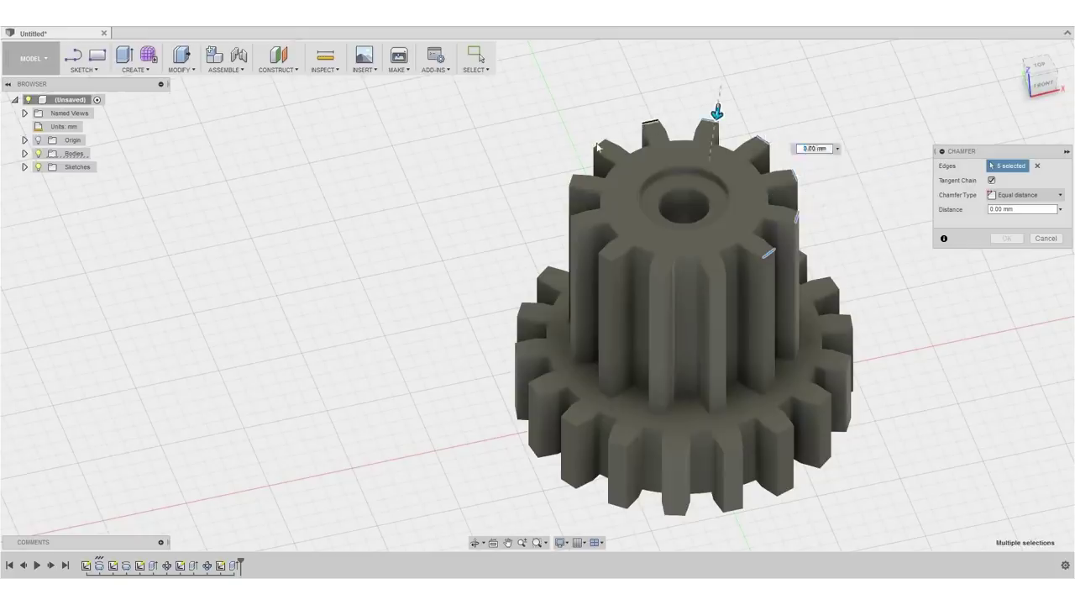
left_click(601, 144)
left_click(571, 180)
left_click(571, 223)
left_click(605, 256)
Step: Orbit around the gear and add the remaining tooth edges to the chamfer selection
left_click(658, 277)
left_click(716, 276)
left_click(847, 361)
left_click(784, 428)
left_click(722, 454)
left_click(605, 352)
middle_click_drag(605, 353, 660, 462, "shift")
left_click(660, 461)
left_click(546, 294)
middle_click_drag(546, 295, 591, 475, "shift")
left_click(546, 443)
middle_click_drag(546, 443, 583, 454, "shift")
left_click(582, 457)
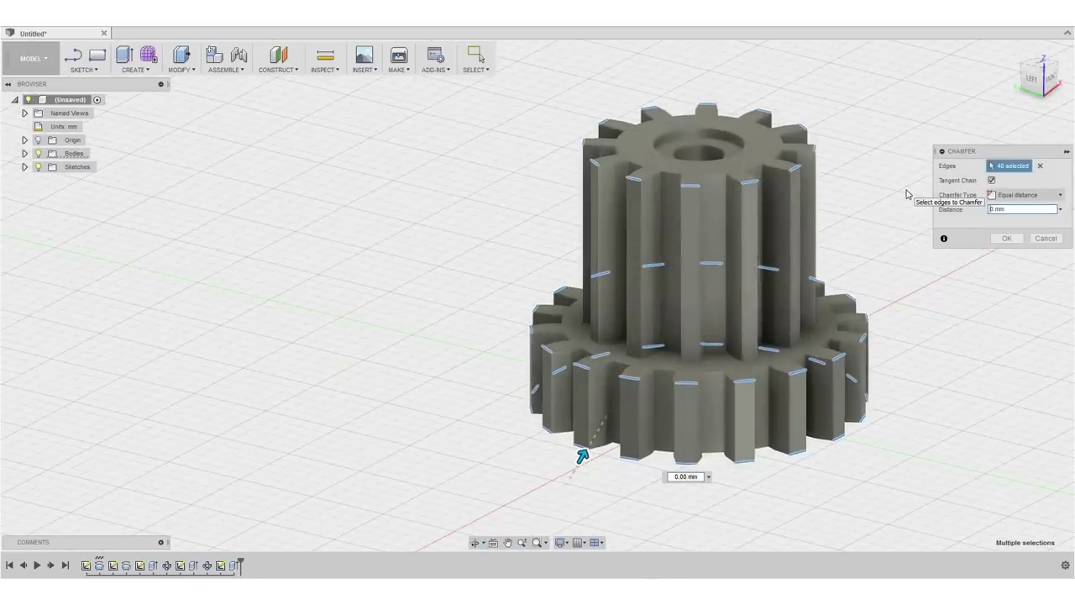
Step: Edit the chamfer distance, apply the chamfer, and view the chamfered teeth from the front
key("BackSpace")
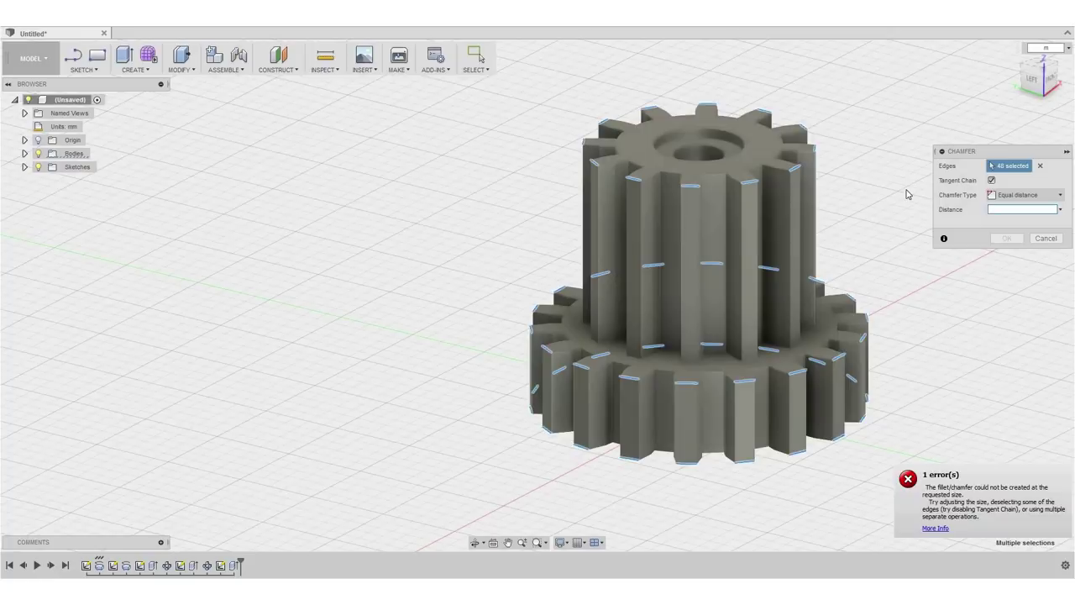
key("Escape")
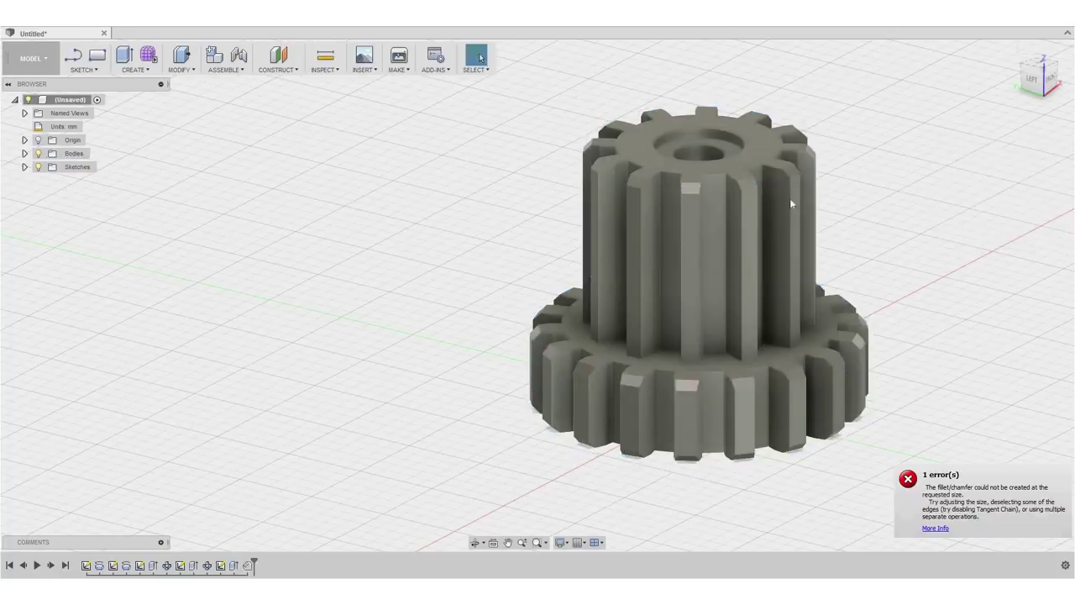
middle_click_drag(775, 233, 723, 271, "shift")
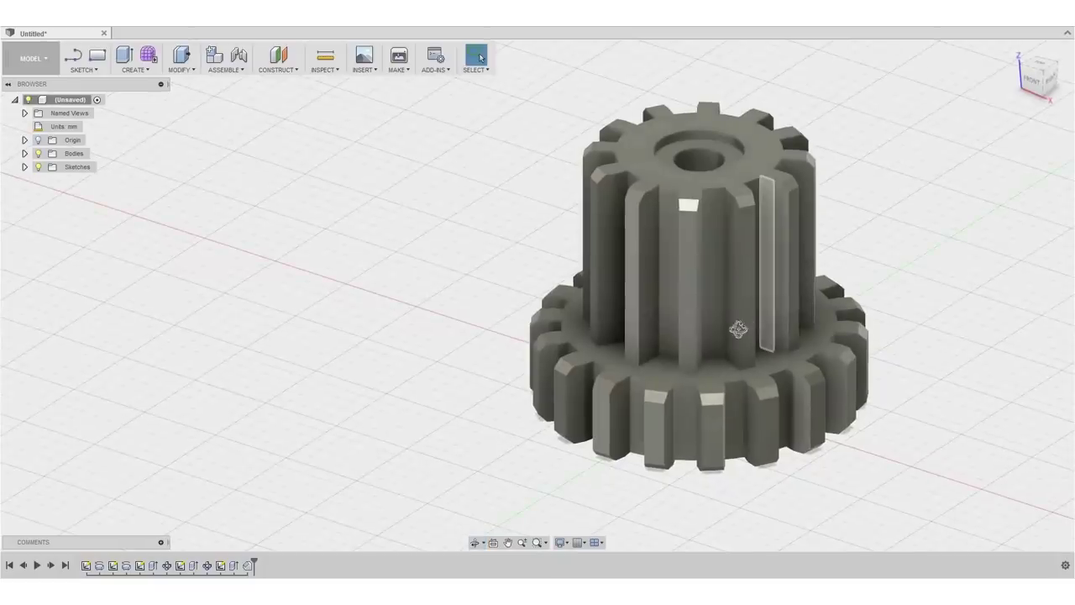
middle_click_drag(731, 331, 735, 322, "shift")
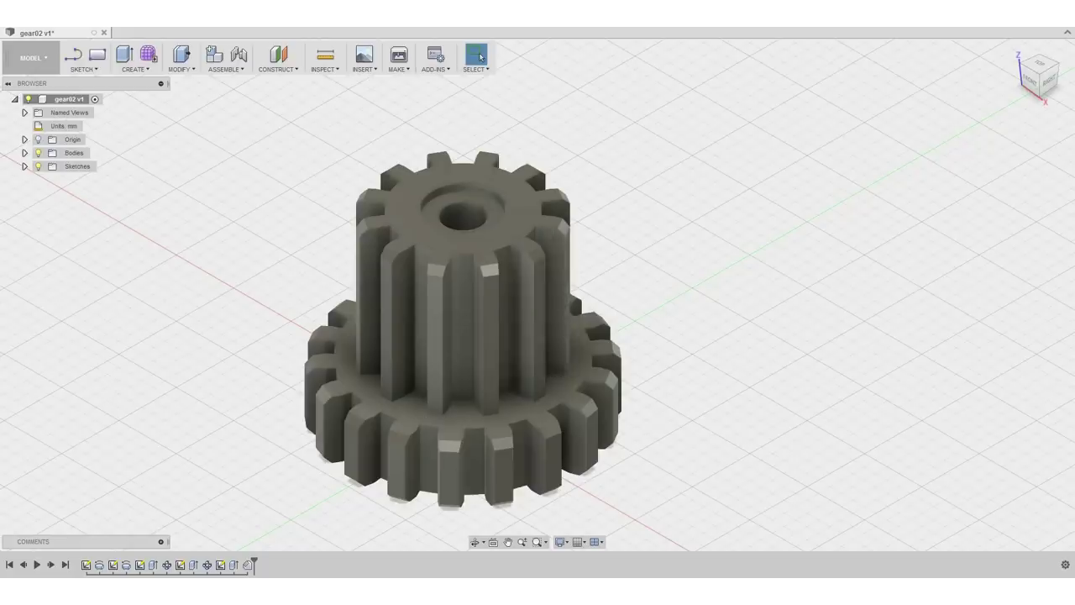
left_click(325, 60)
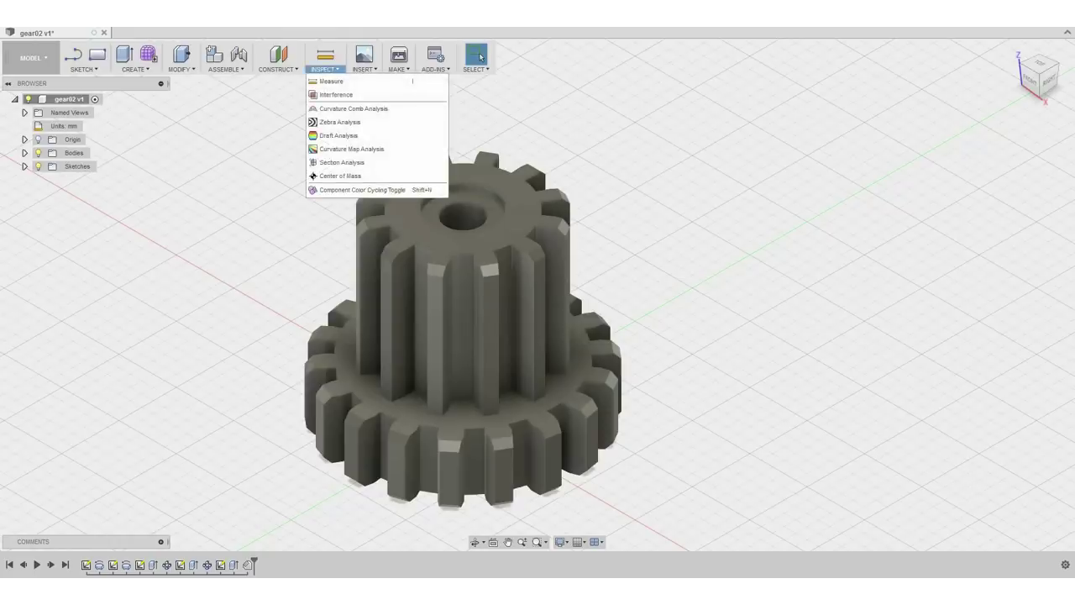
left_click(360, 164)
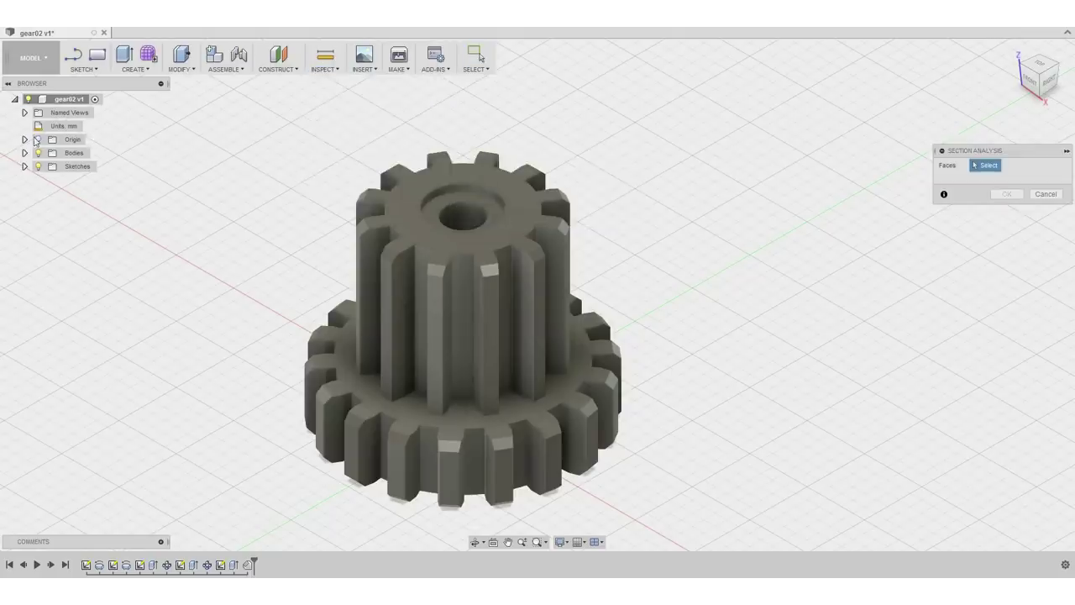
left_click(495, 392)
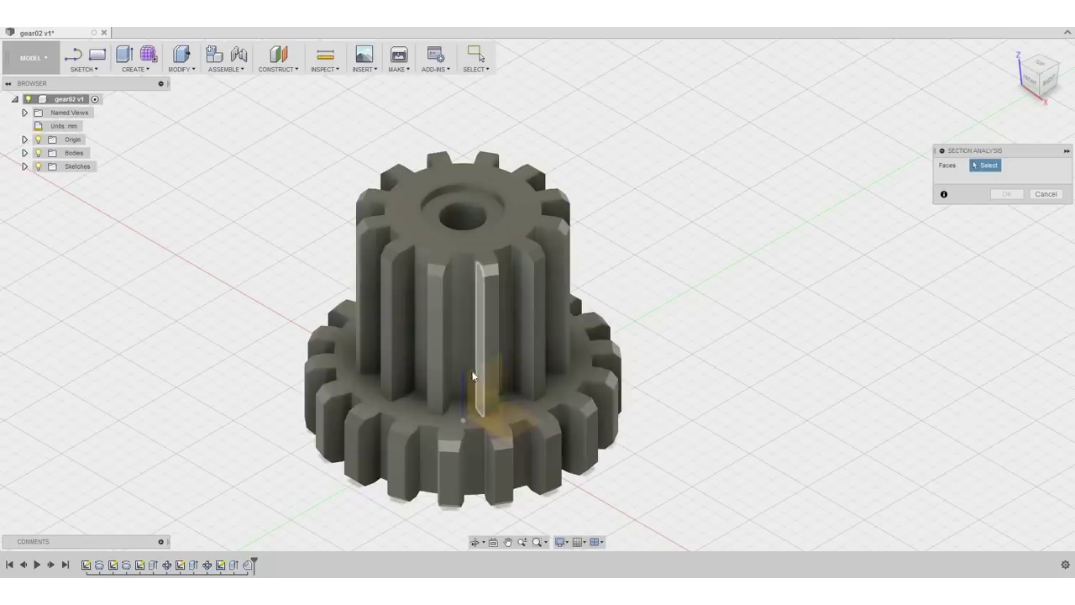
left_click(475, 377)
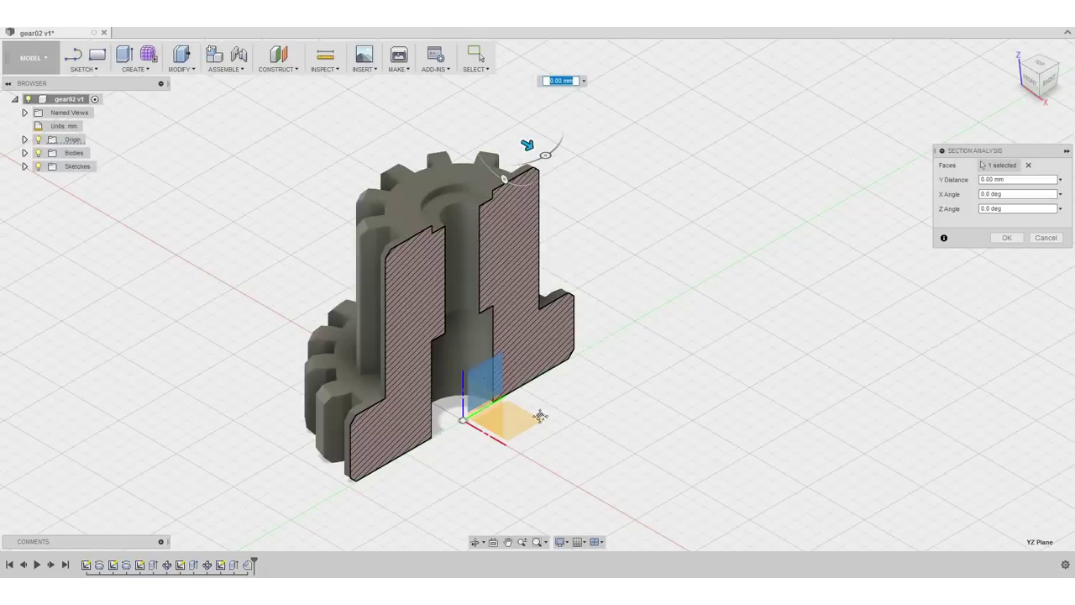
middle_click_drag(578, 438, 420, 314)
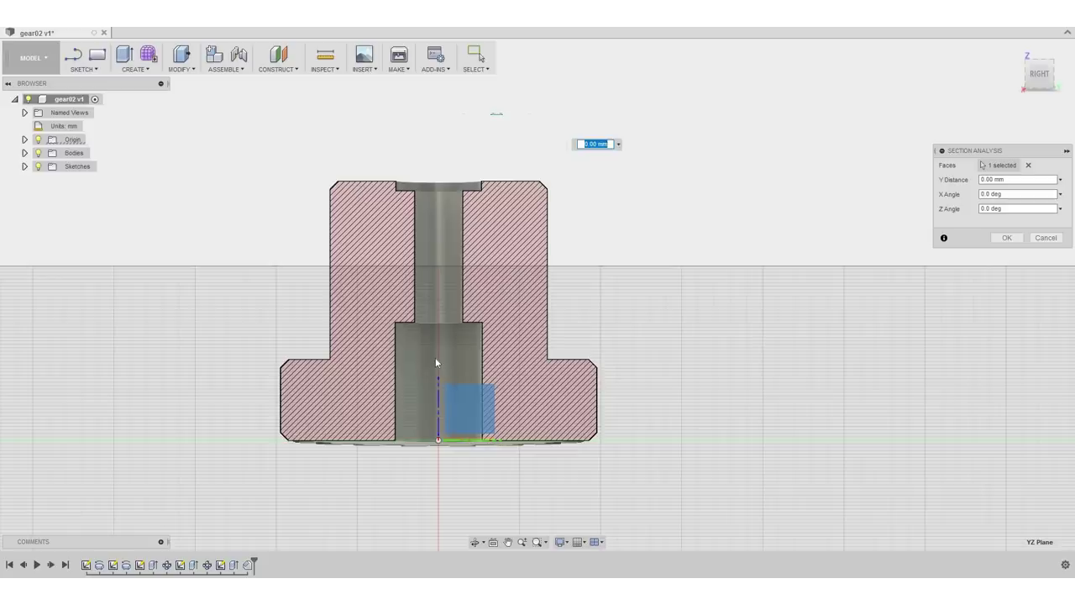
left_click(1006, 238)
left_click(1046, 237)
middle_click_drag(447, 378, 403, 202, "shift")
Step: Chamfer the centre bore edge, dragging the distance to 1.00 mm before applying
left_click(182, 67)
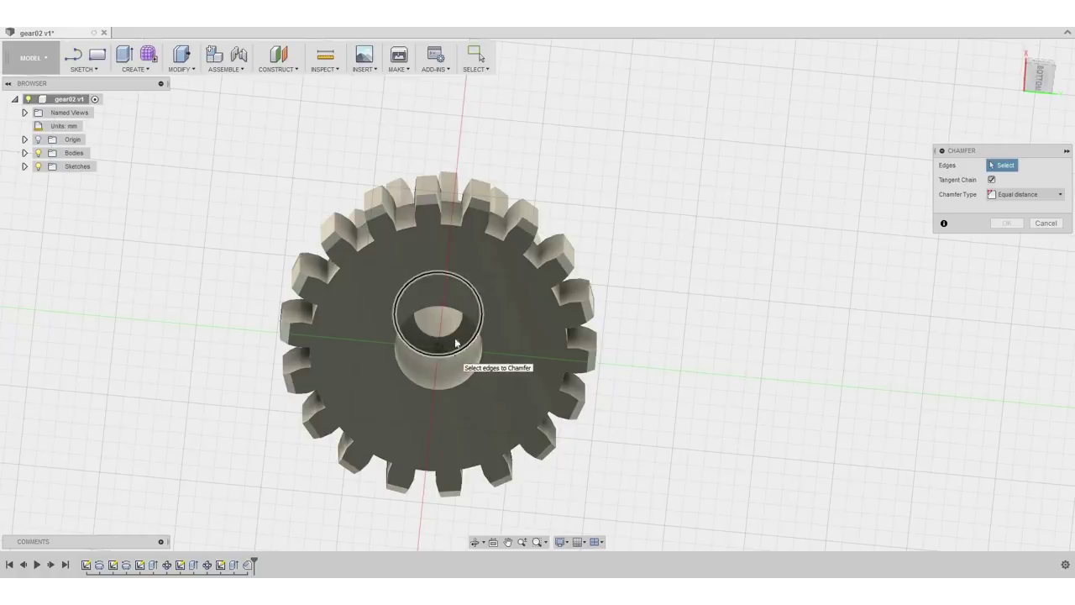
left_click(456, 338)
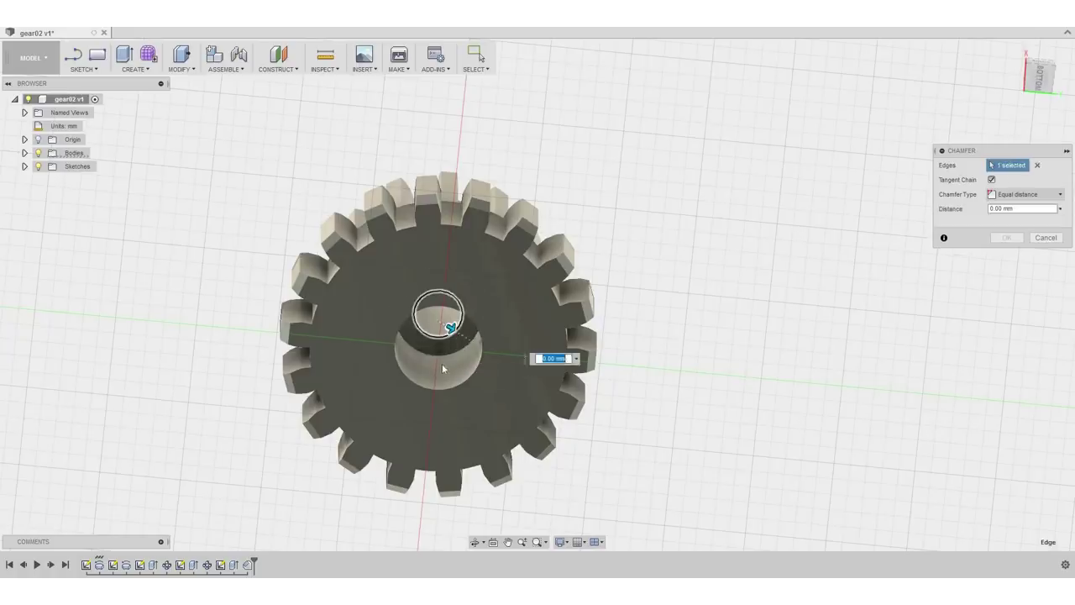
scroll(445, 353, "up", 5)
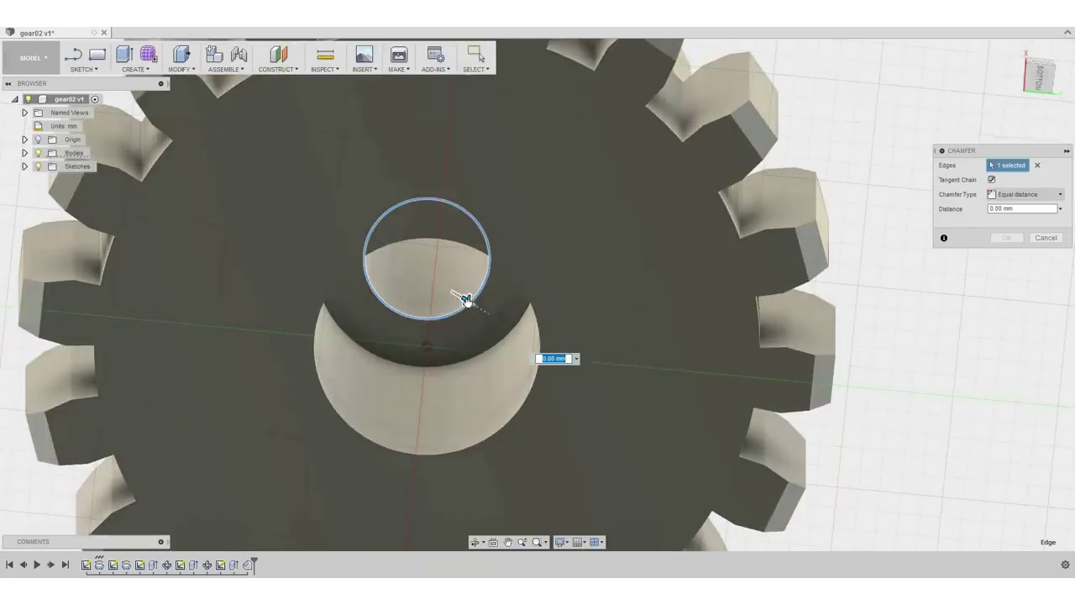
left_click_drag(467, 300, 478, 305)
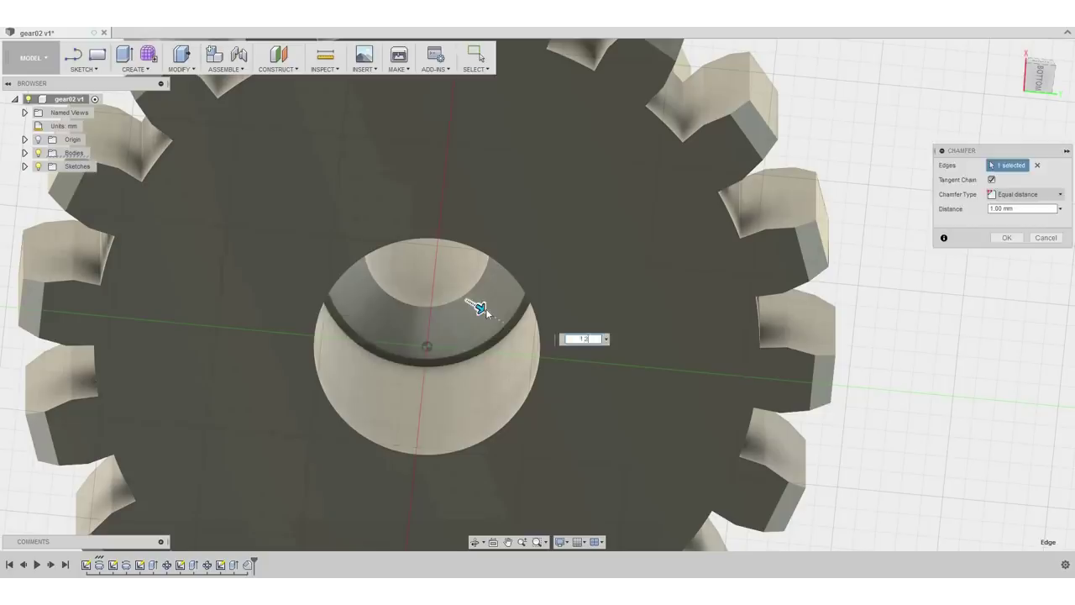
key("Return")
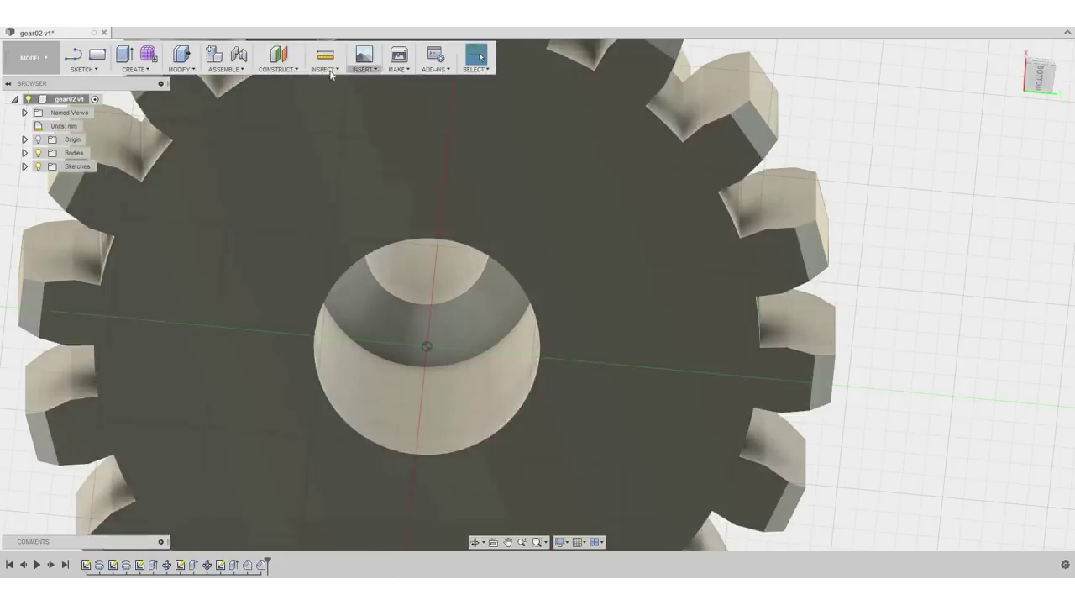
Step: Cut a section analysis through the gear along the YZ plane, checked from the right side
left_click(326, 69)
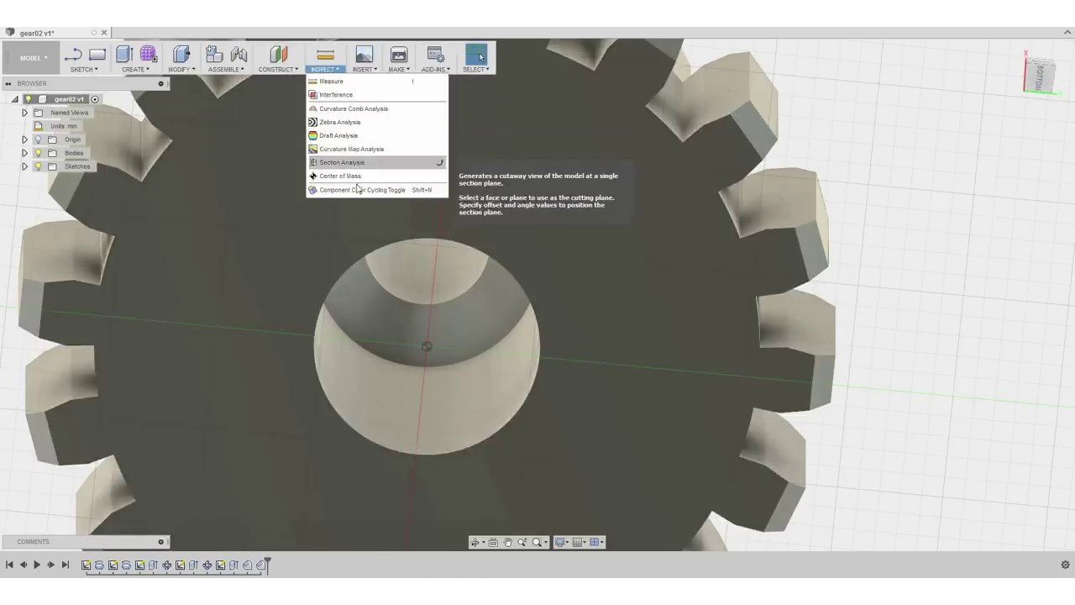
left_click(348, 162)
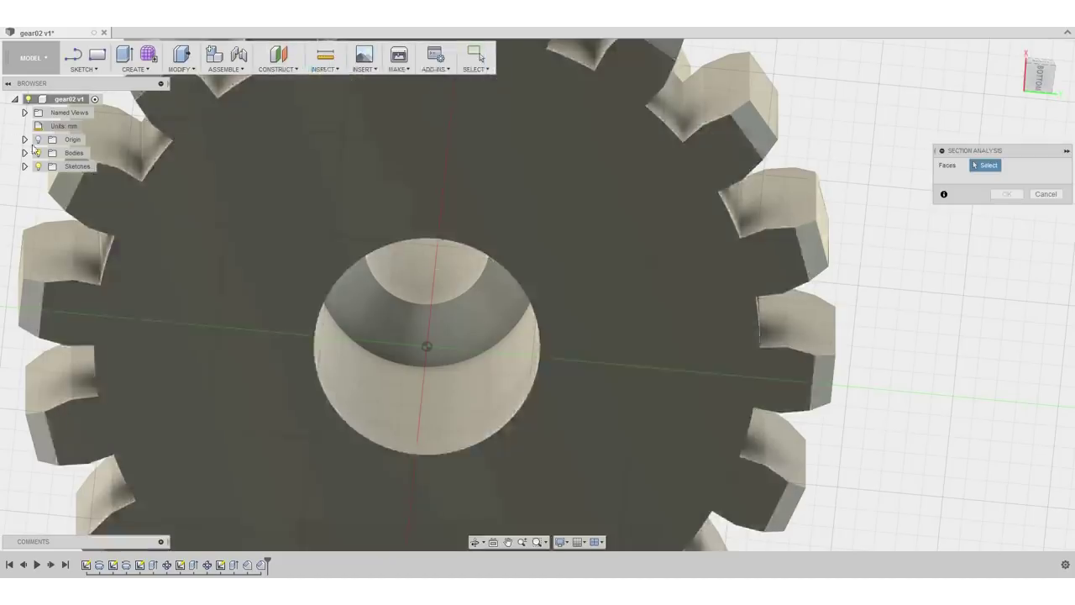
left_click(37, 140)
left_click(458, 323)
middle_click_drag(437, 260, 522, 459)
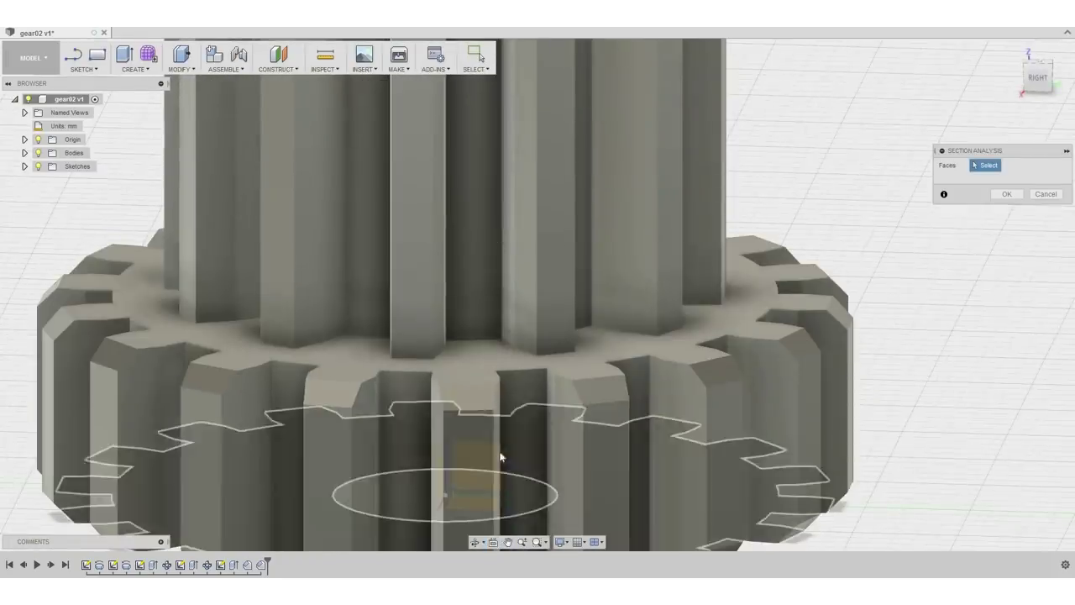
left_click(499, 454)
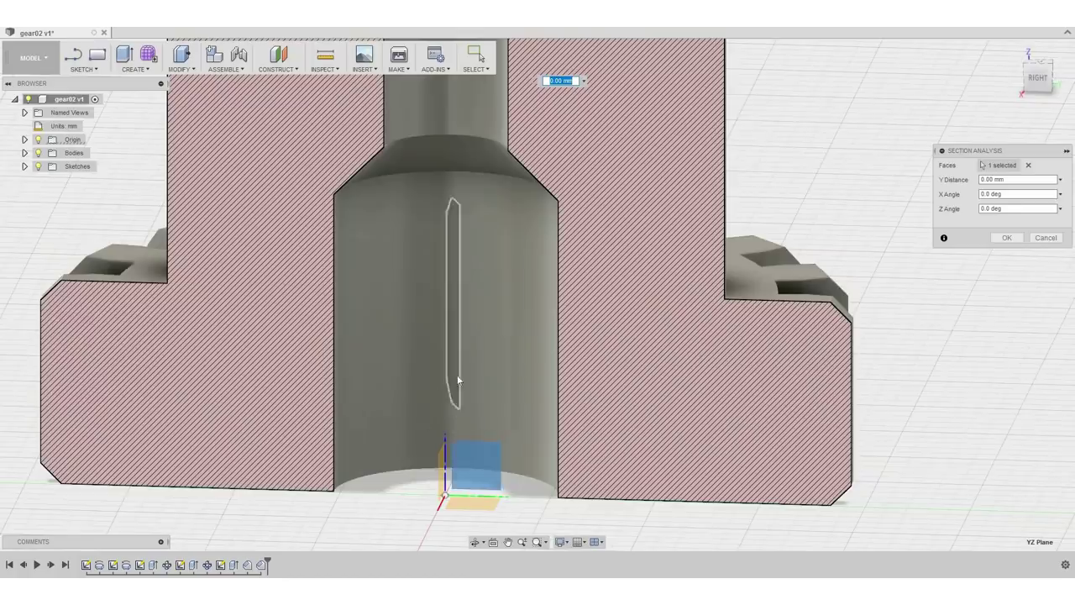
scroll(462, 372, "down", 5)
middle_click_drag(497, 334, 507, 331, "shift")
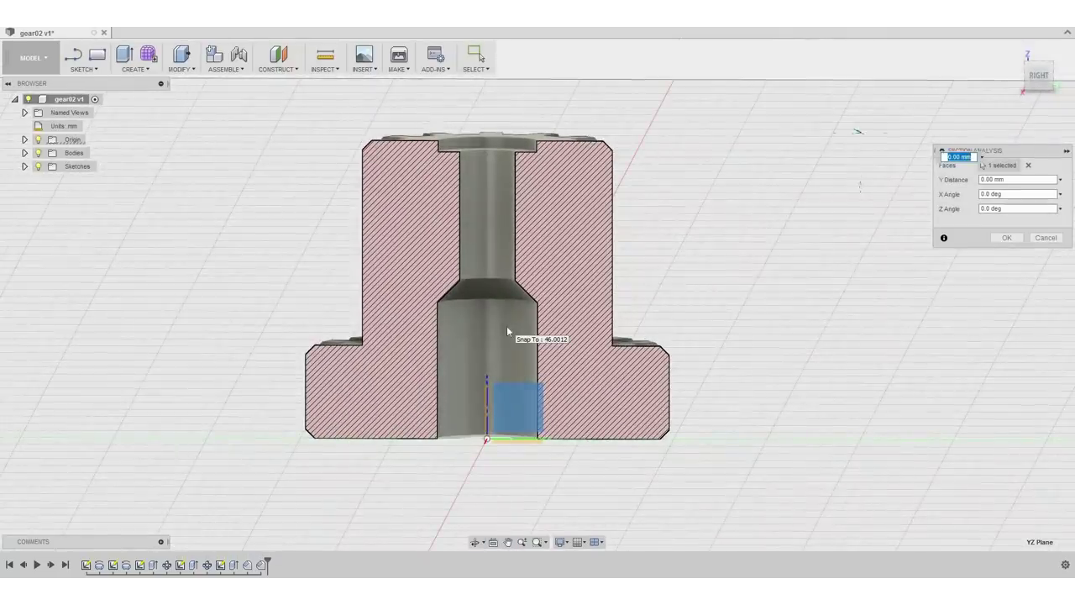
left_click(1006, 237)
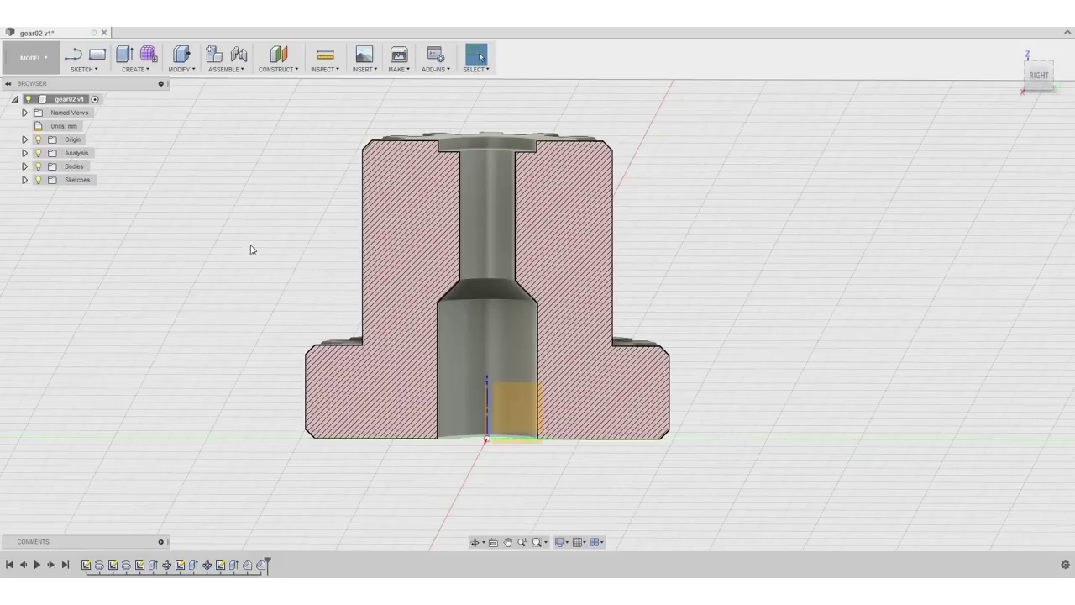
middle_click_drag(272, 254, 142, 185, "shift")
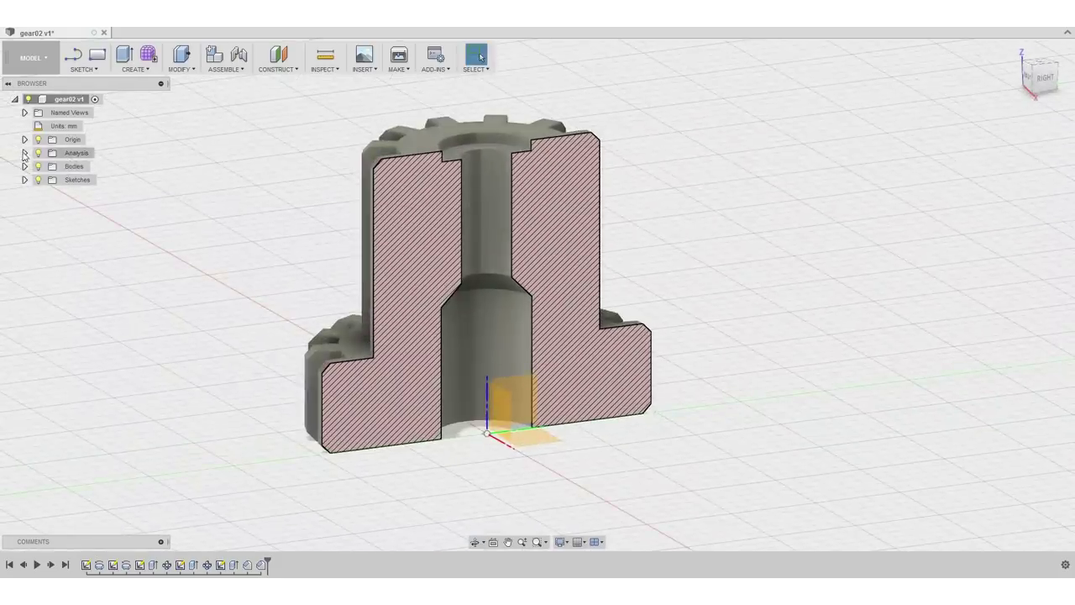
Step: Hide the section analysis and export gear02 v1 as STL, replacing the existing gear02.stl
left_click(37, 153)
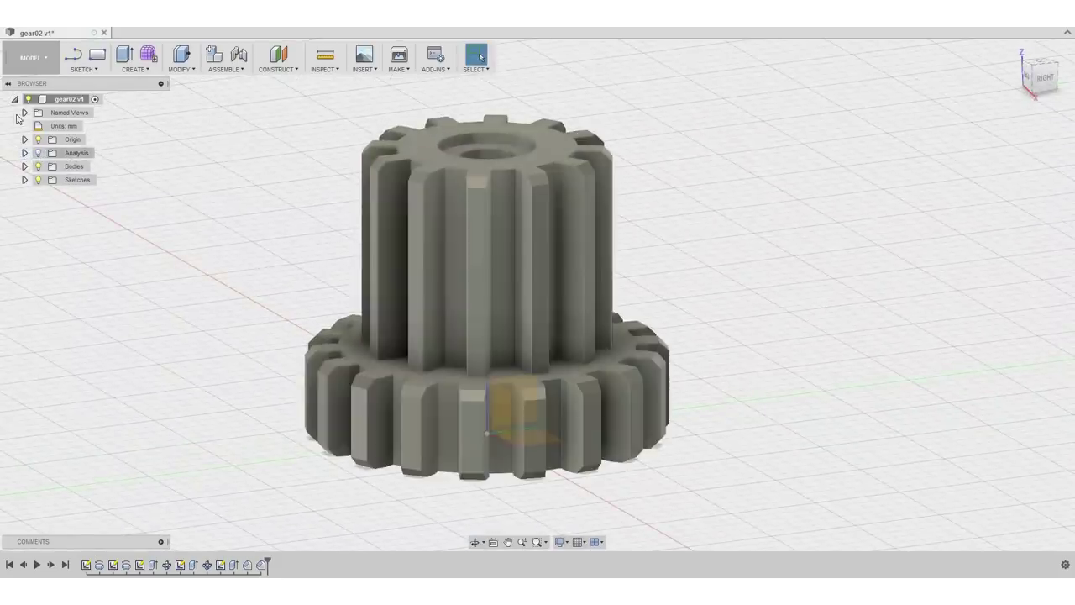
right_click(71, 102)
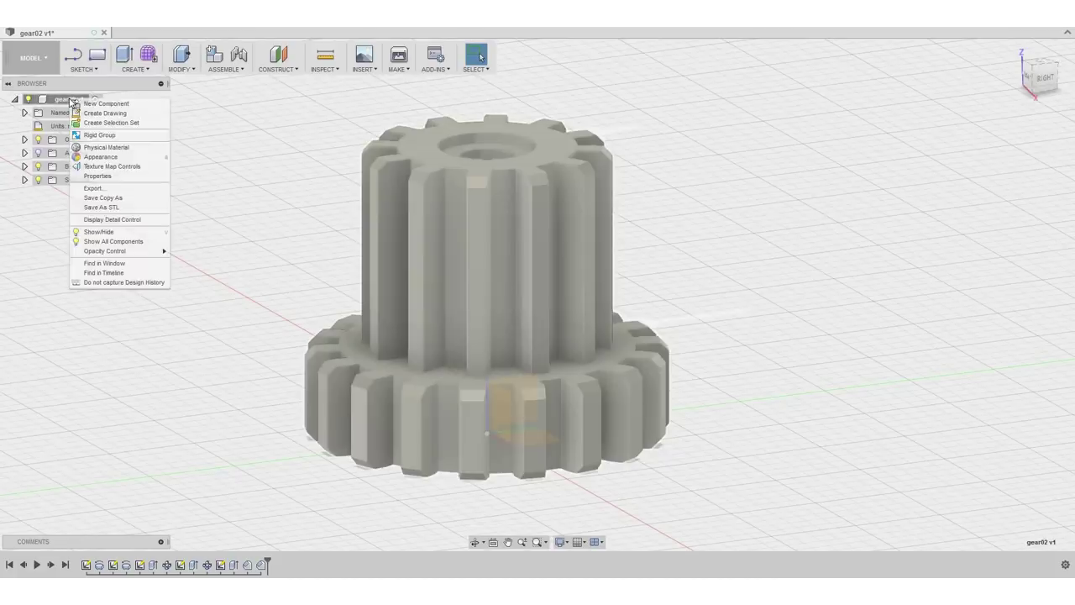
left_click(125, 207)
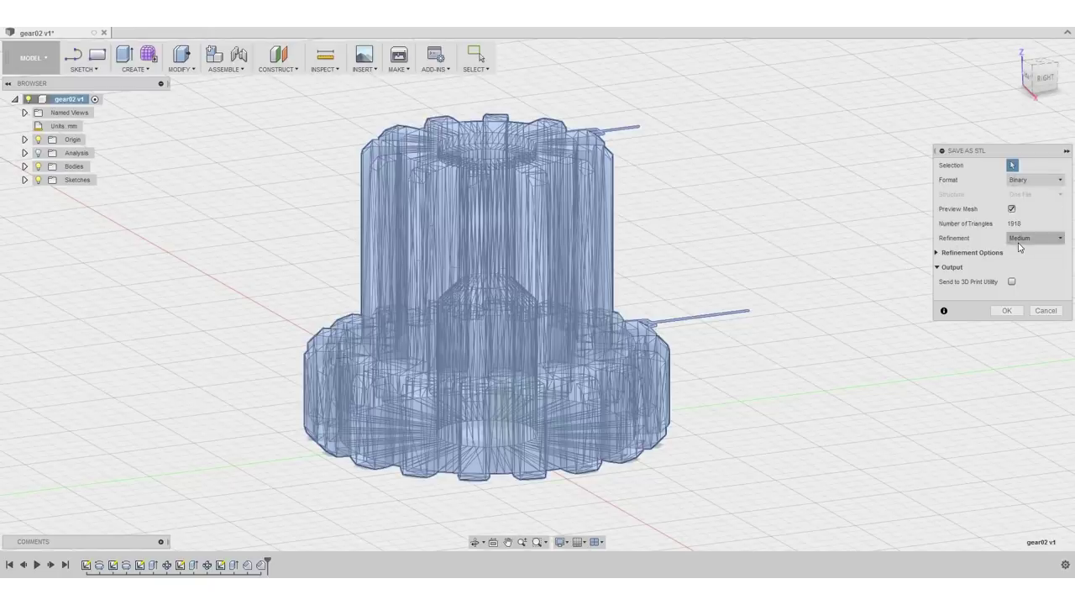
left_click(1008, 311)
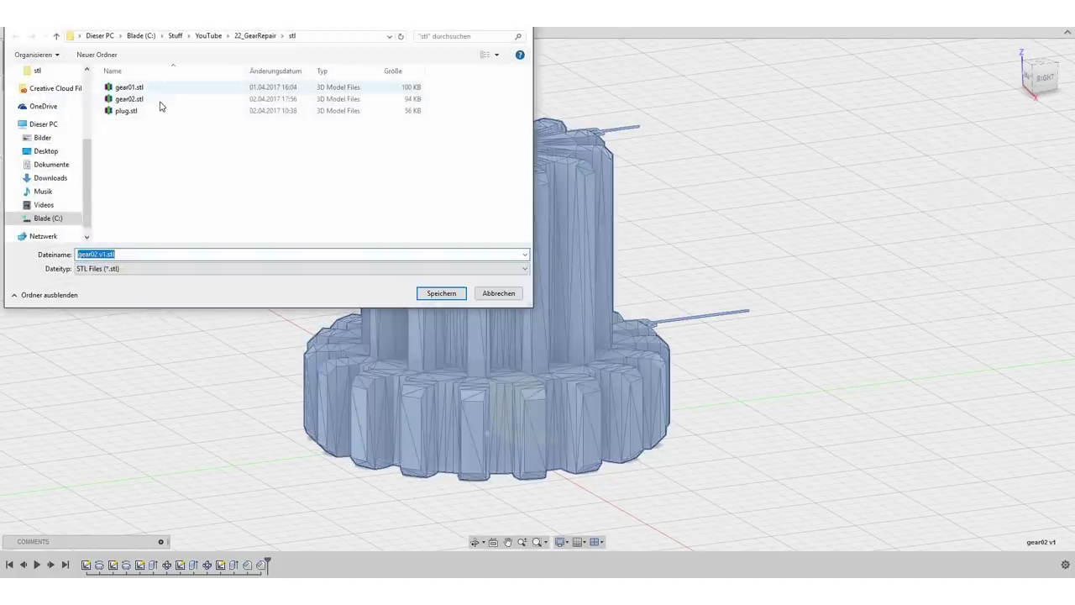
left_click(131, 99)
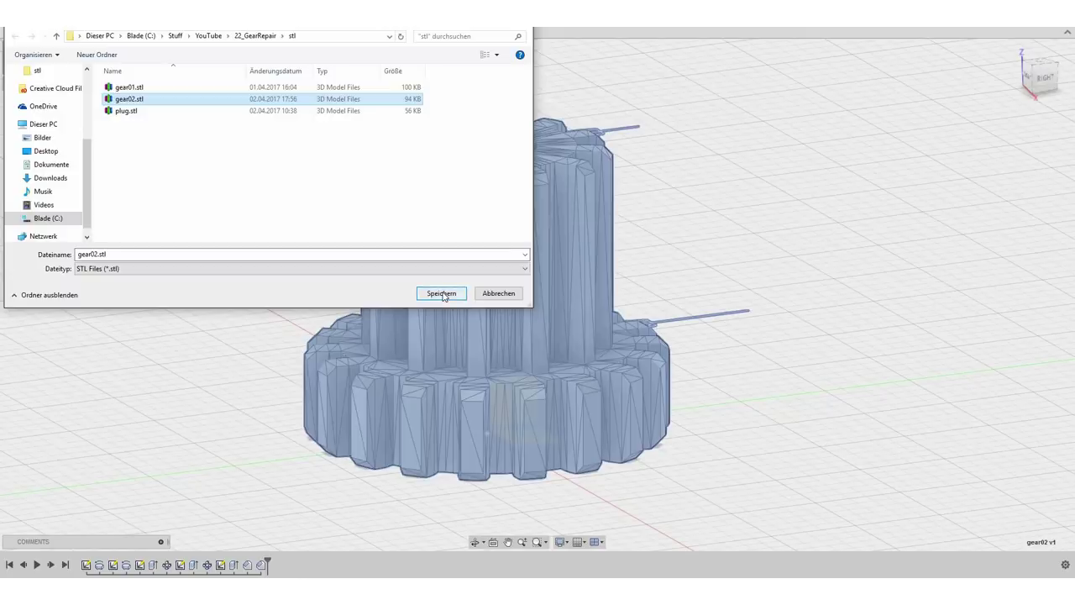
left_click(443, 296)
left_click(554, 294)
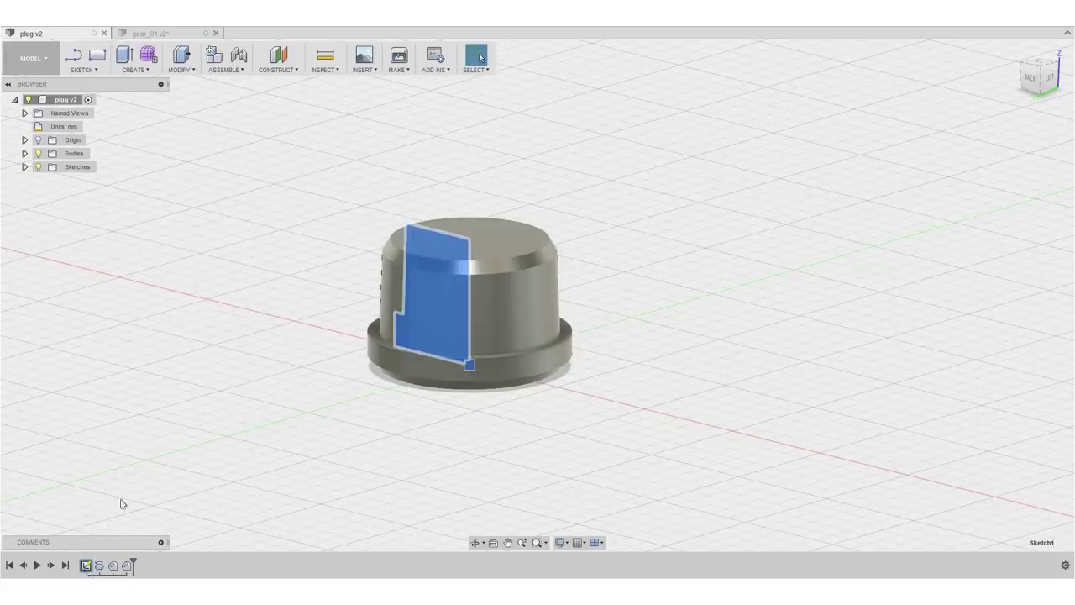
Step: Edit the plug v2 profile sketch dimensioned Ø7.30, Ø8.60, Ø7.60, 5.50 and 1.50
right_click(87, 565)
left_click(126, 485)
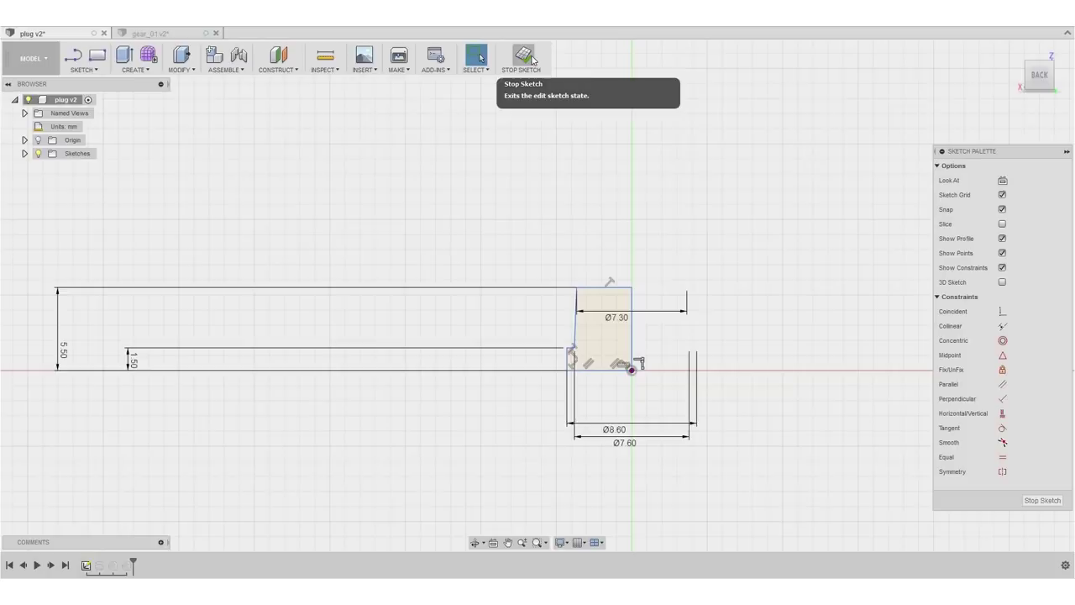
Step: Finish the sketch and step the timeline between the hollow stage and the finished solid plug
left_click(532, 60)
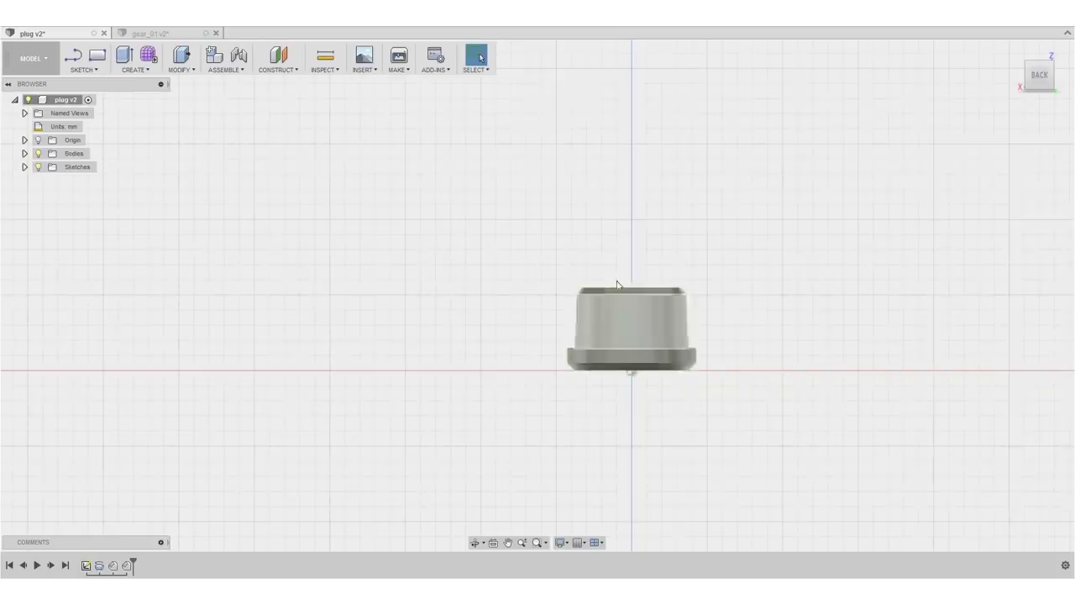
middle_click_drag(618, 310, 626, 315, "shift")
left_click(634, 336)
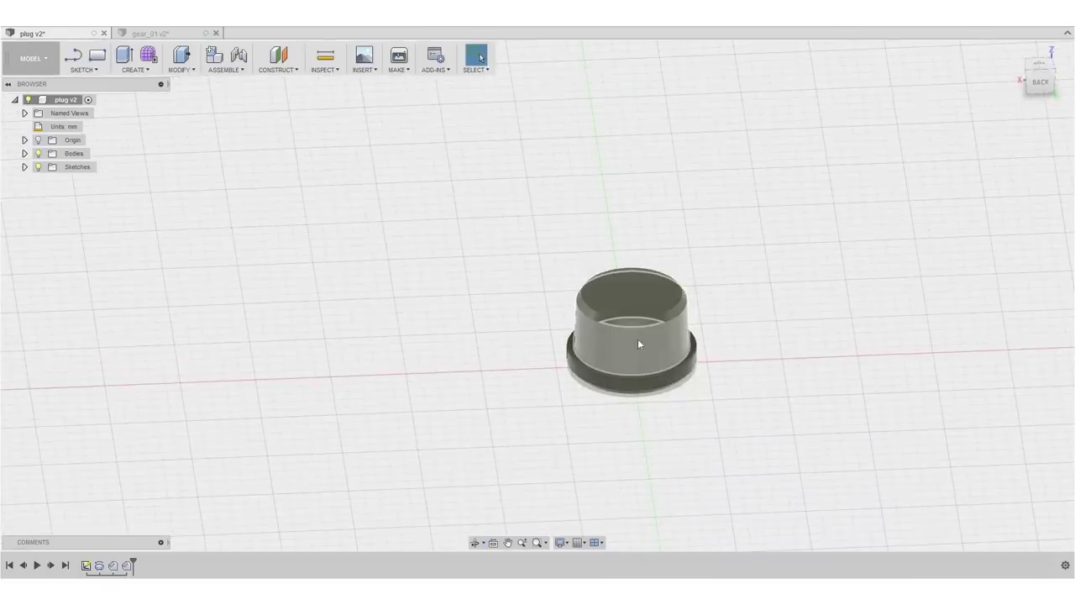
left_click(643, 274)
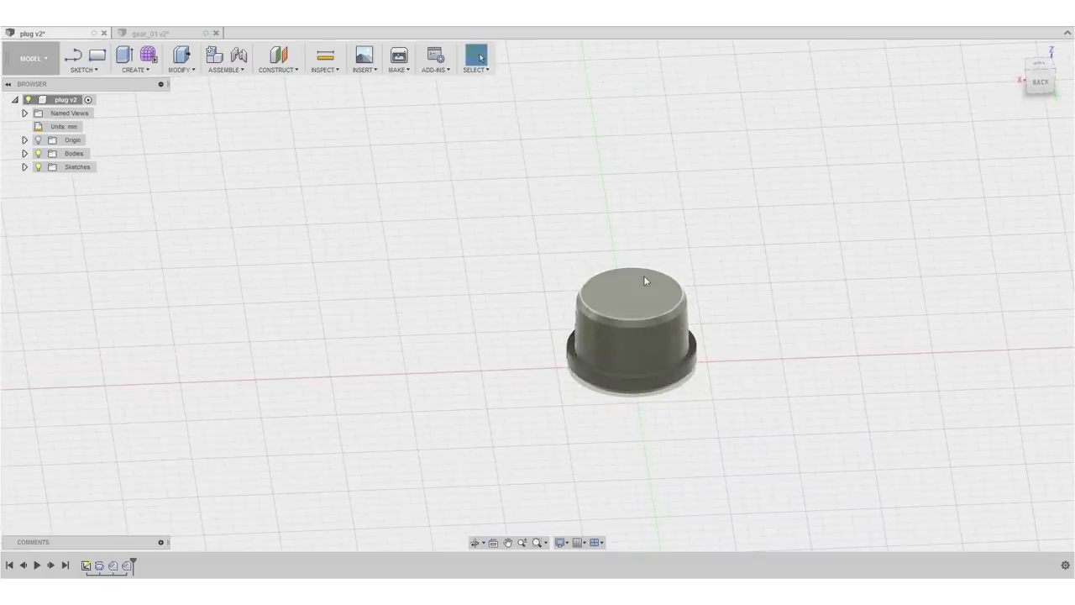
Step: Inspect Chamfer1 on the plug's base edge and Chamfer2 on its top edge side-on
left_click(112, 566)
middle_click_drag(644, 470, 648, 499, "shift")
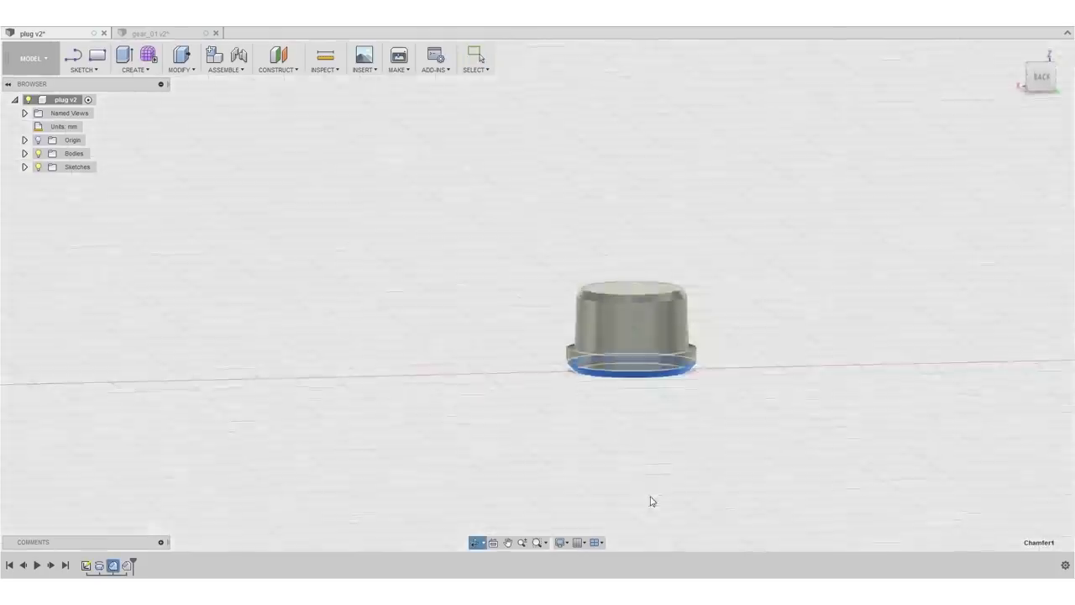
left_click(129, 565)
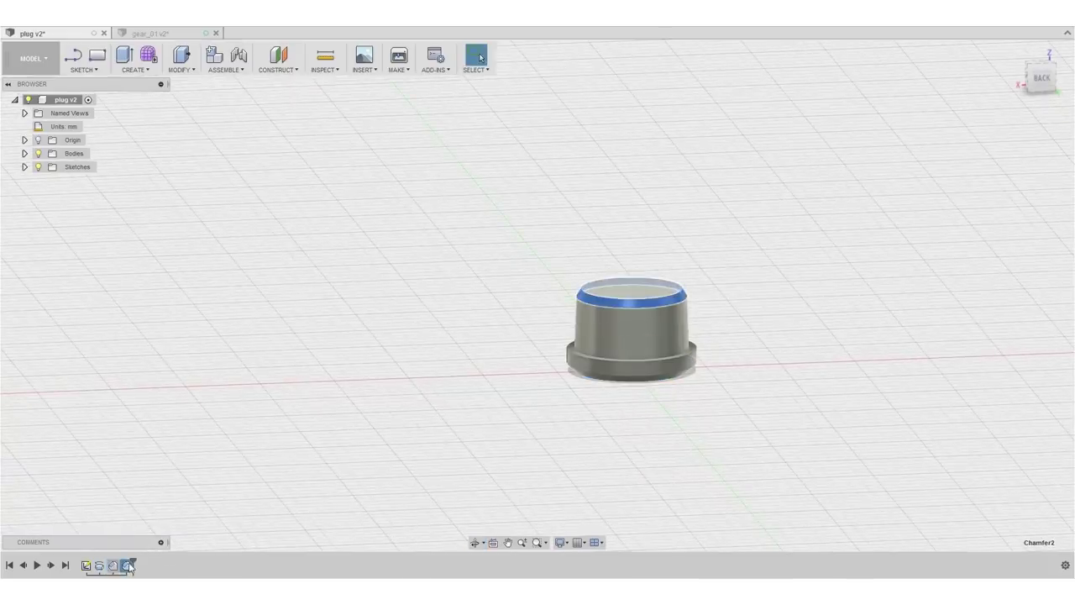
middle_click_drag(631, 238, 647, 250, "shift")
key("Escape")
scroll(638, 259, "down", 3)
Step: Zoom in on the finished plug model
scroll(640, 269, "up", 6)
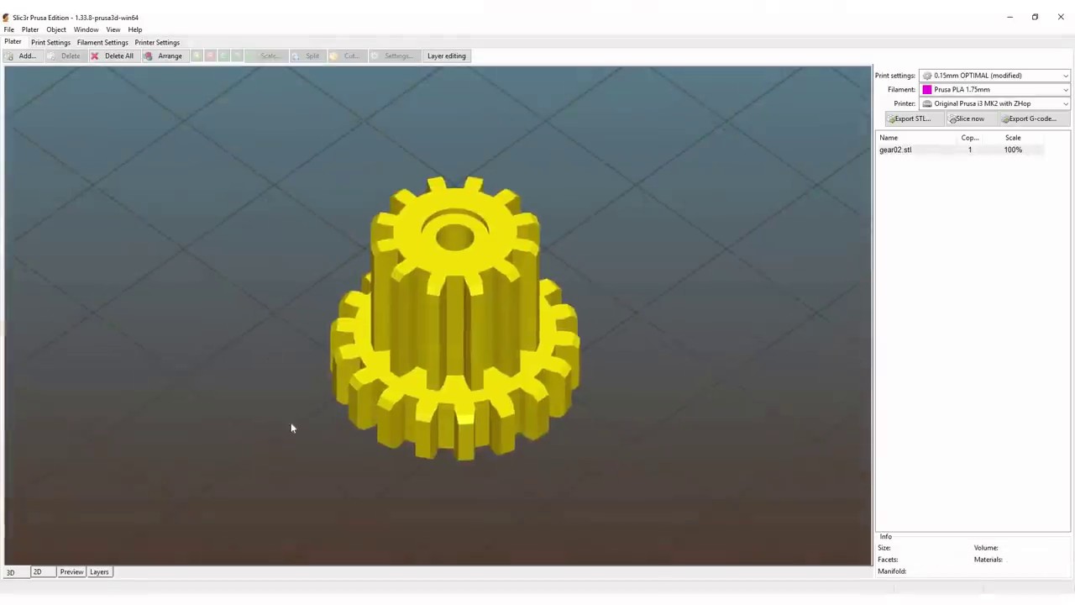
left_click_drag(291, 429, 458, 388)
left_click(51, 42)
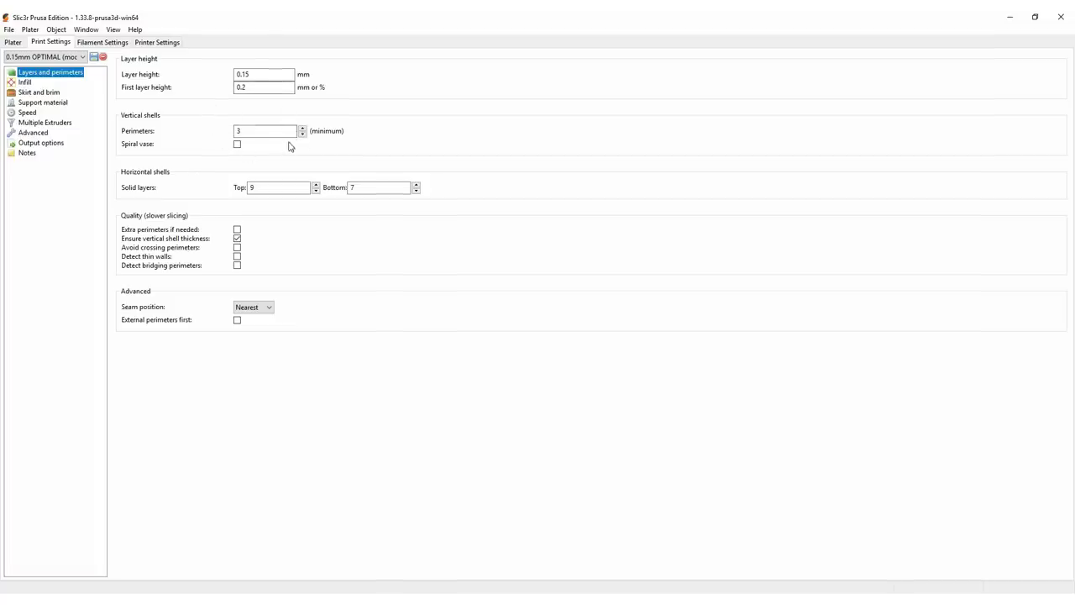
Step: Preview the sliced gear02 layers up to 8.15 mm and view the toolpaths from above
left_click(13, 42)
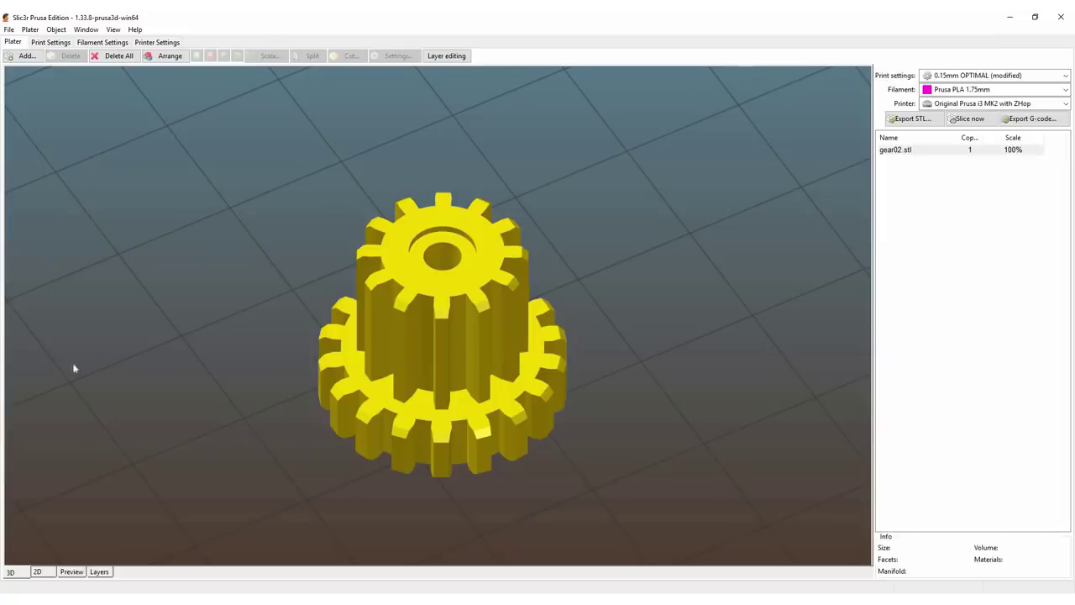
left_click(72, 571)
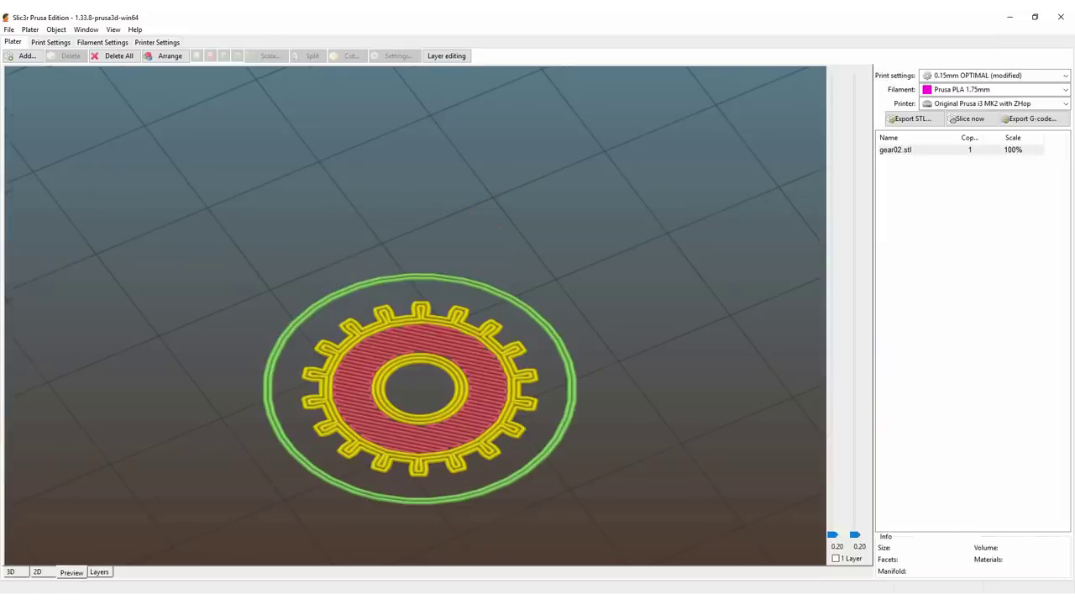
left_click_drag(853, 525, 848, 373)
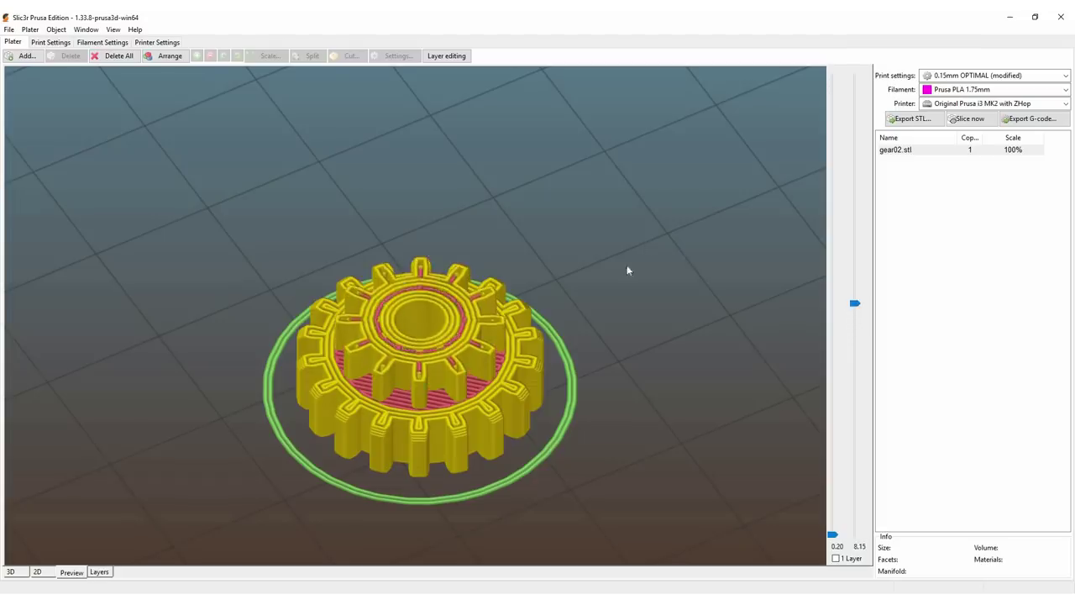
left_click_drag(629, 269, 830, 526)
scroll(468, 330, "up", 3)
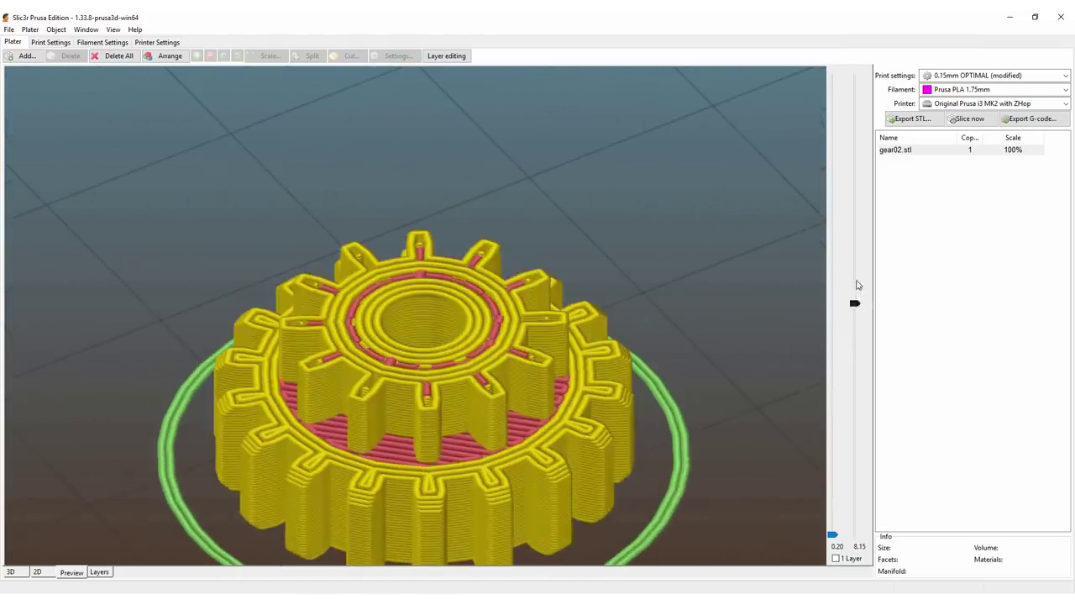